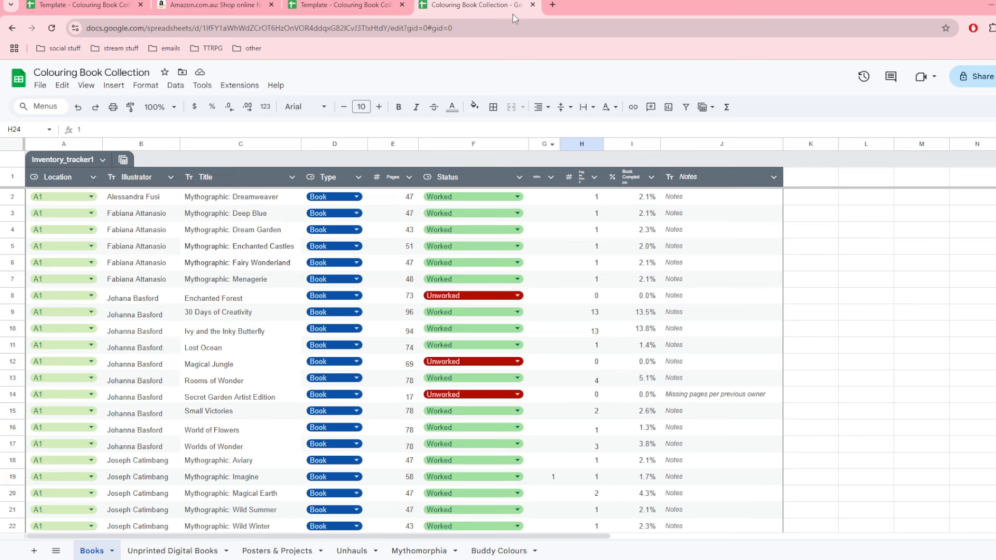
Step: Switch to the Template - Colouring Book Collection Tracker spreadsheet, close the duplicate template tab and highlight the Location column
{"action": "left_click", "coordinate": [346, 11]}
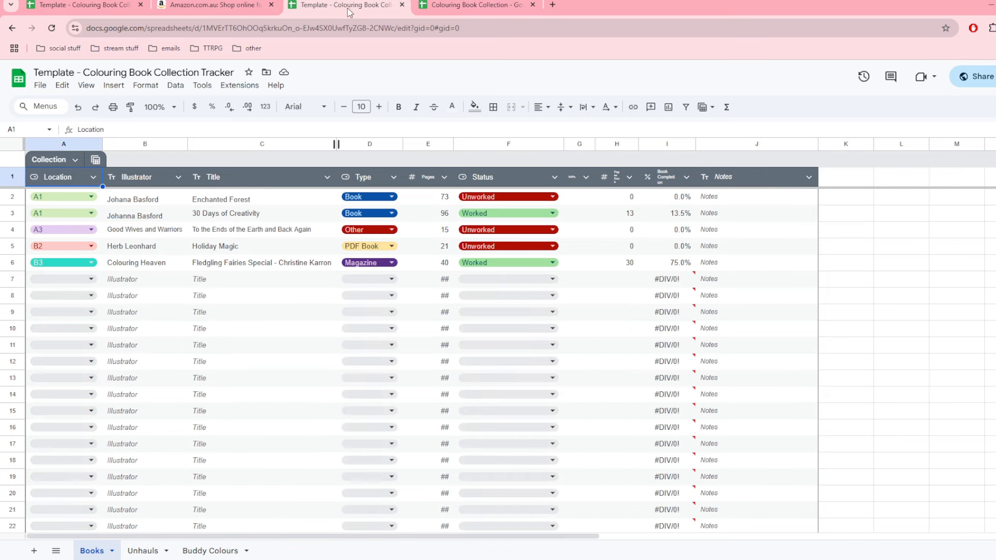
{"action": "left_click", "coordinate": [139, 5]}
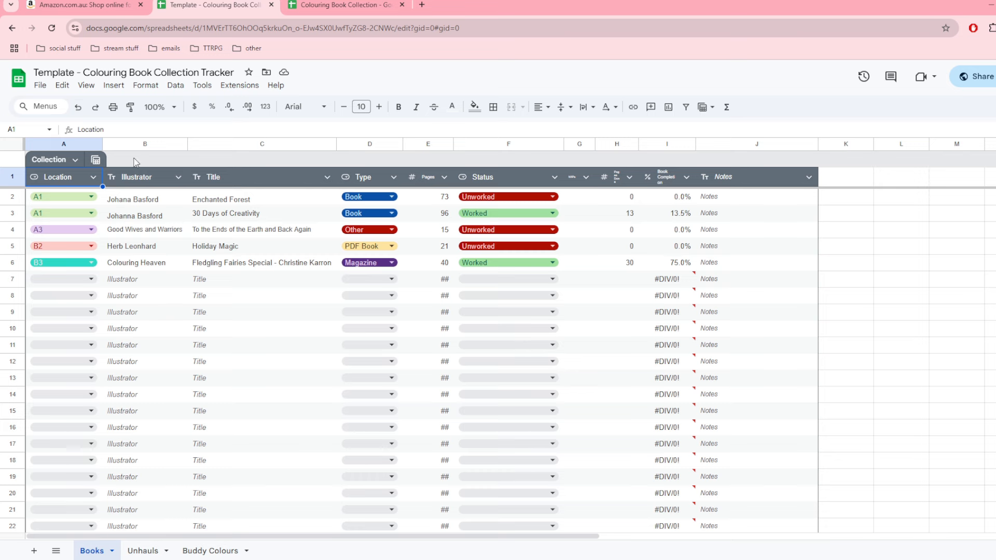
{"action": "left_click", "coordinate": [58, 144]}
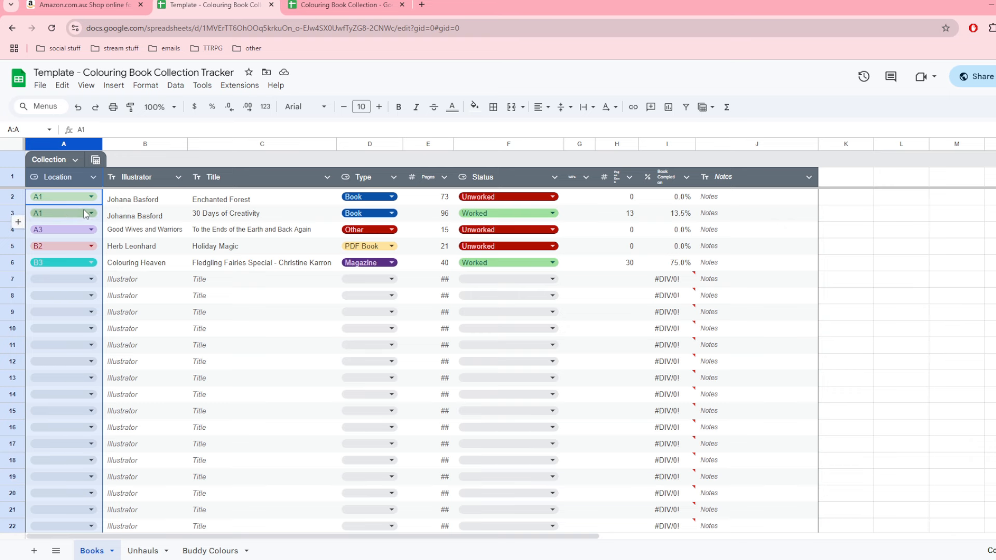
{"action": "left_click", "coordinate": [128, 247]}
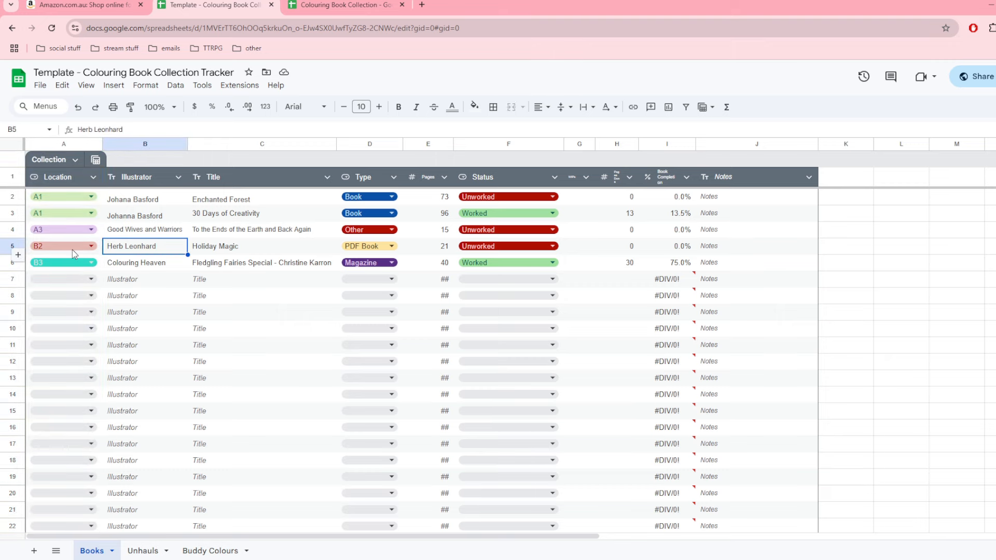
Step: Examine how location codes are assigned to the books in the Colouring Book Collection spreadsheet
{"action": "left_click", "coordinate": [305, 7]}
{"action": "scroll", "coordinate": [158, 322], "scroll_direction": "down", "scroll_amount": 20}
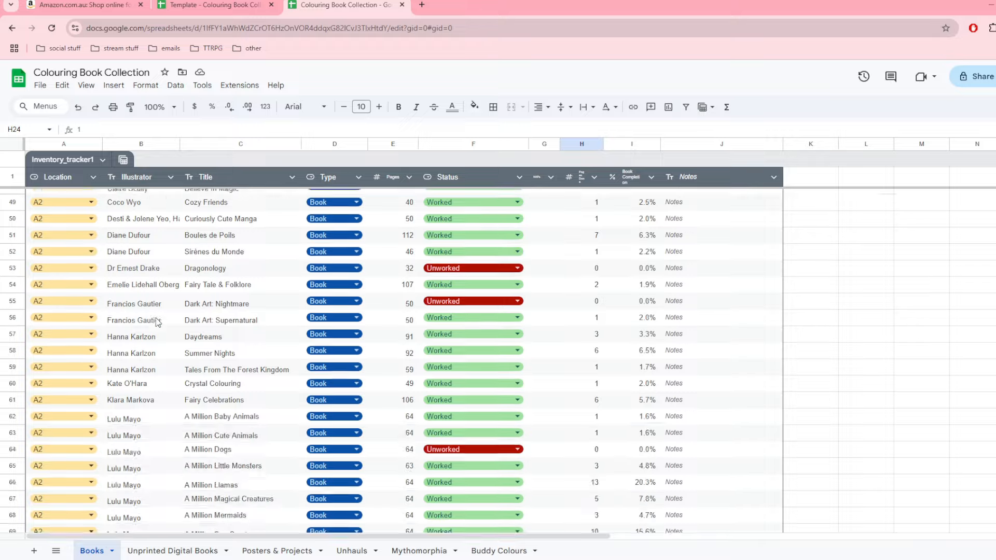
{"action": "scroll", "coordinate": [158, 322], "scroll_direction": "down", "scroll_amount": 20}
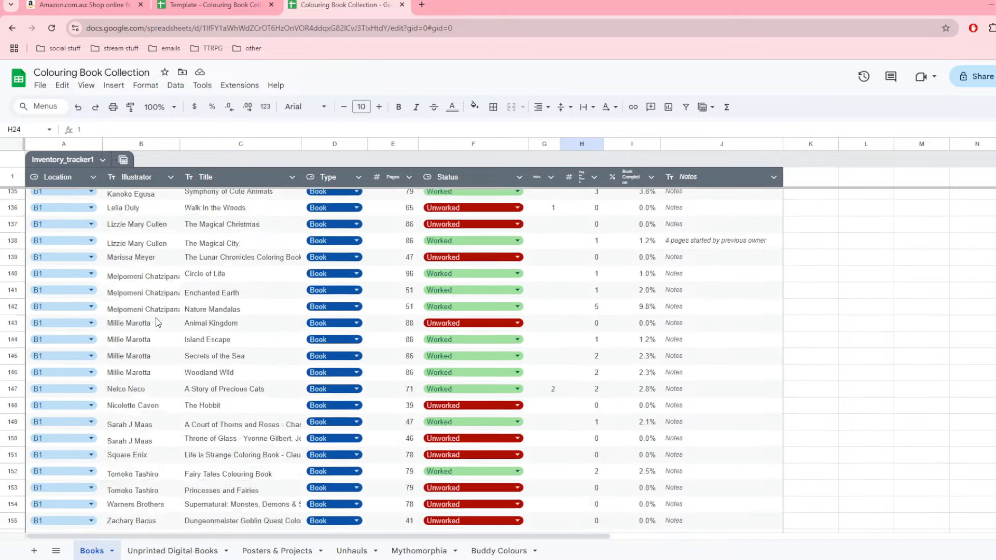
{"action": "scroll", "coordinate": [157, 322], "scroll_direction": "down", "scroll_amount": 15}
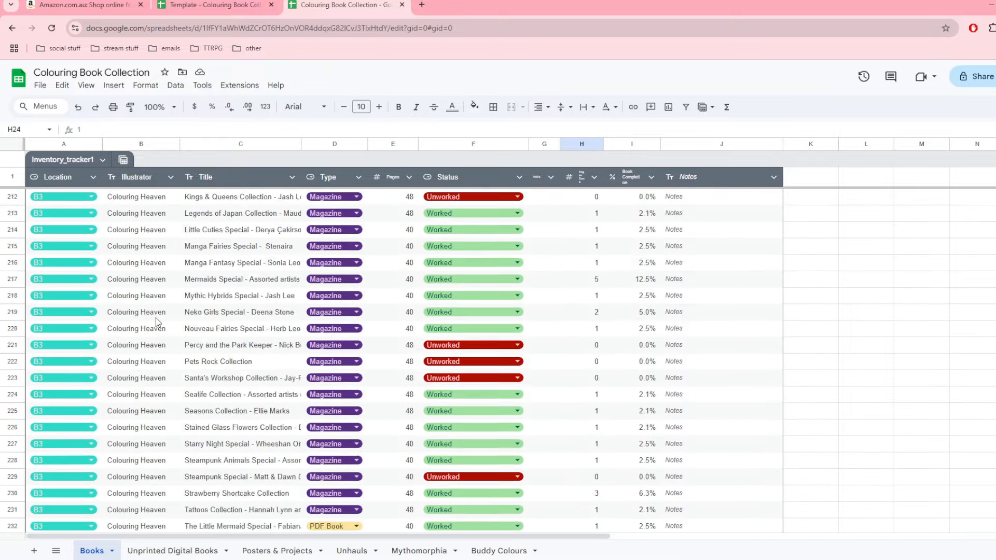
{"action": "scroll", "coordinate": [158, 322], "scroll_direction": "up", "scroll_amount": 20}
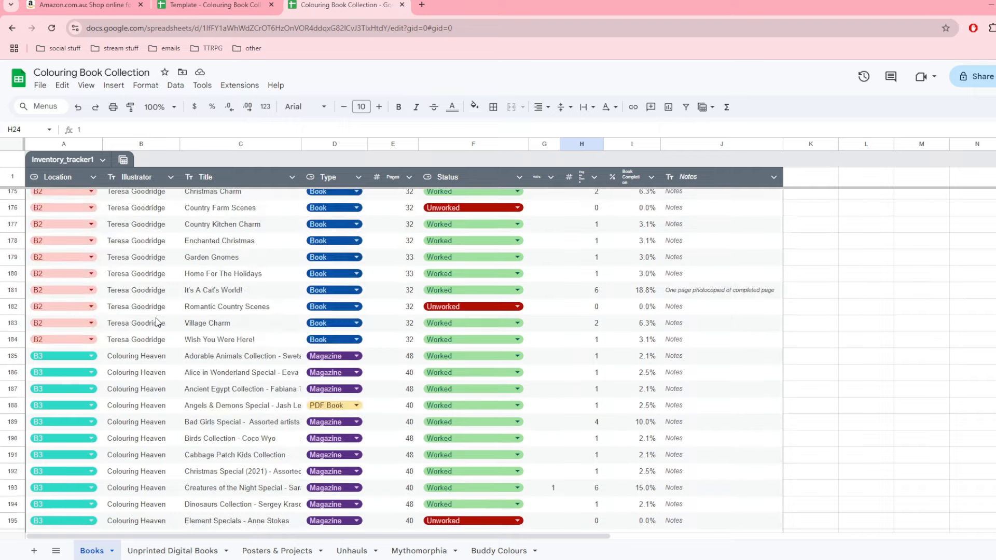
{"action": "scroll", "coordinate": [158, 322], "scroll_direction": "up", "scroll_amount": 15}
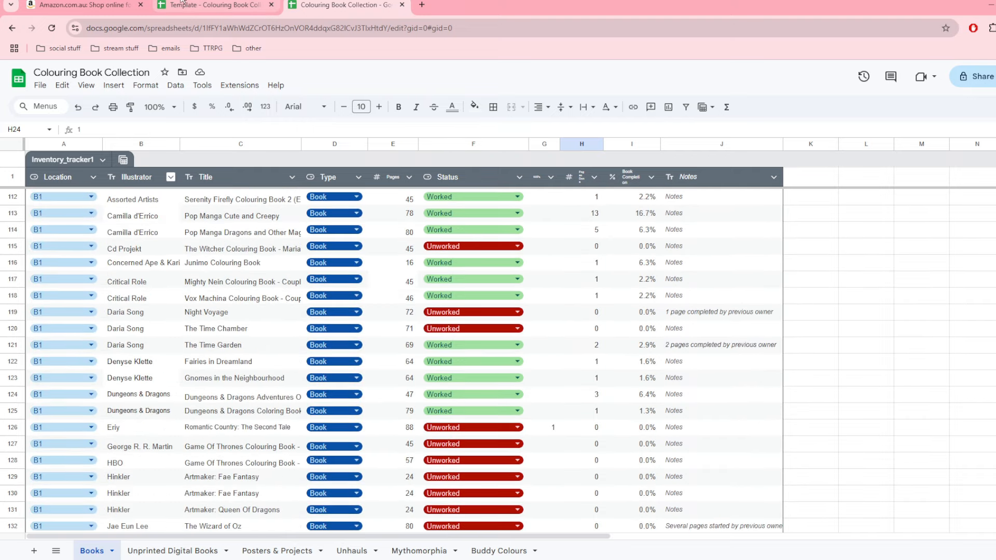
Step: Review the Location column's dropdown items and colours in the template's data validation rules
{"action": "left_click", "coordinate": [183, 4]}
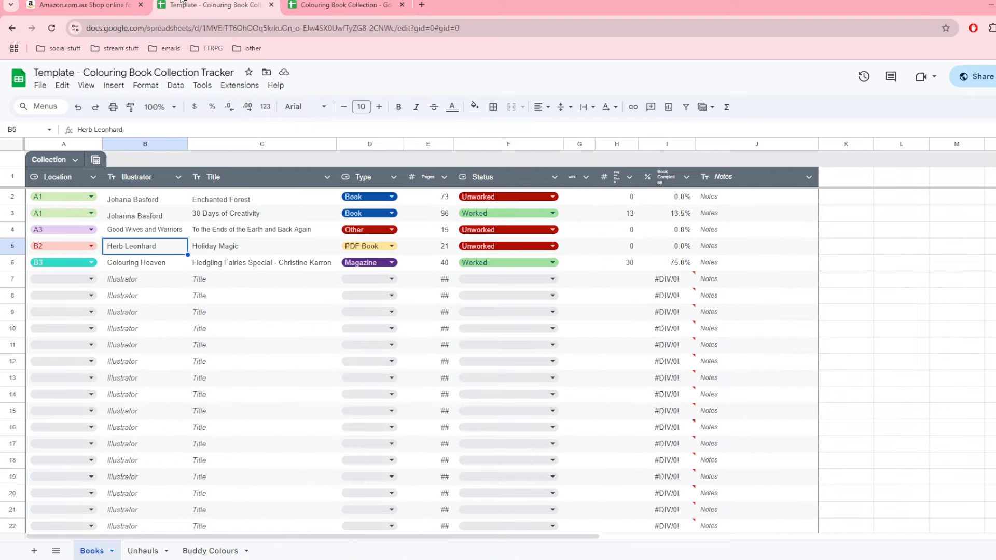
{"action": "left_click", "coordinate": [91, 283]}
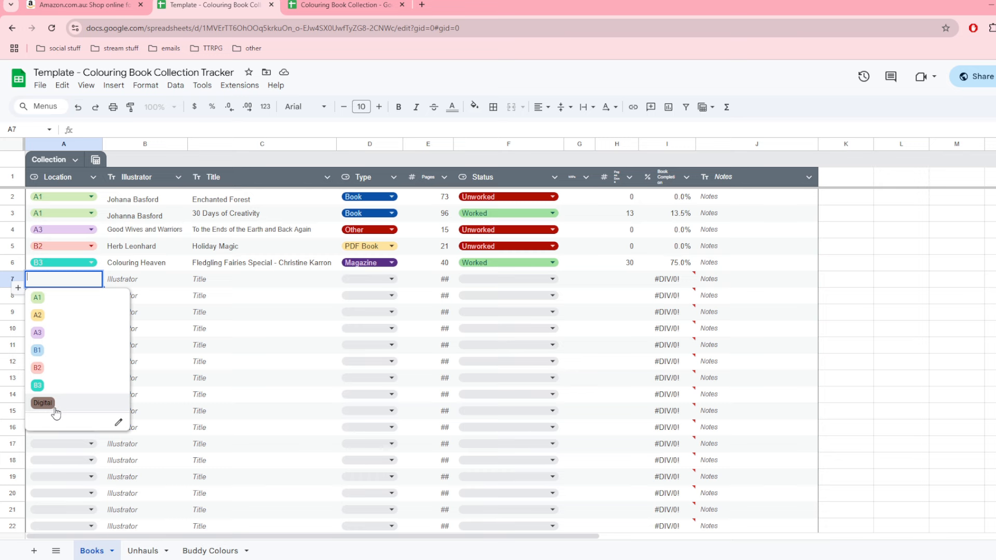
{"action": "left_click", "coordinate": [118, 424]}
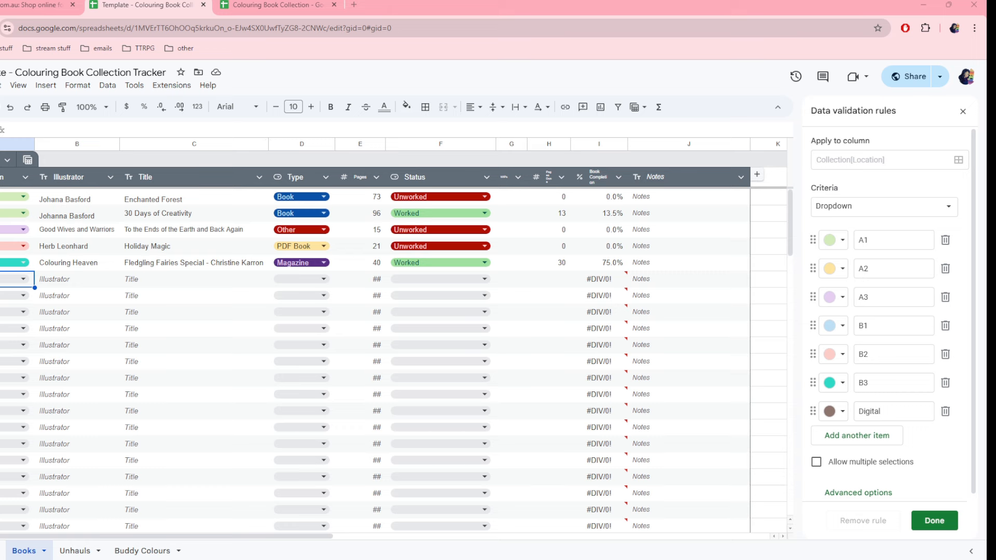
{"action": "left_click", "coordinate": [832, 244]}
{"action": "left_click", "coordinate": [832, 247]}
{"action": "left_click_drag", "start_coordinate": [890, 411], "coordinate": [835, 411]}
{"action": "left_click_drag", "start_coordinate": [888, 381], "coordinate": [829, 365]}
{"action": "left_click", "coordinate": [896, 385]}
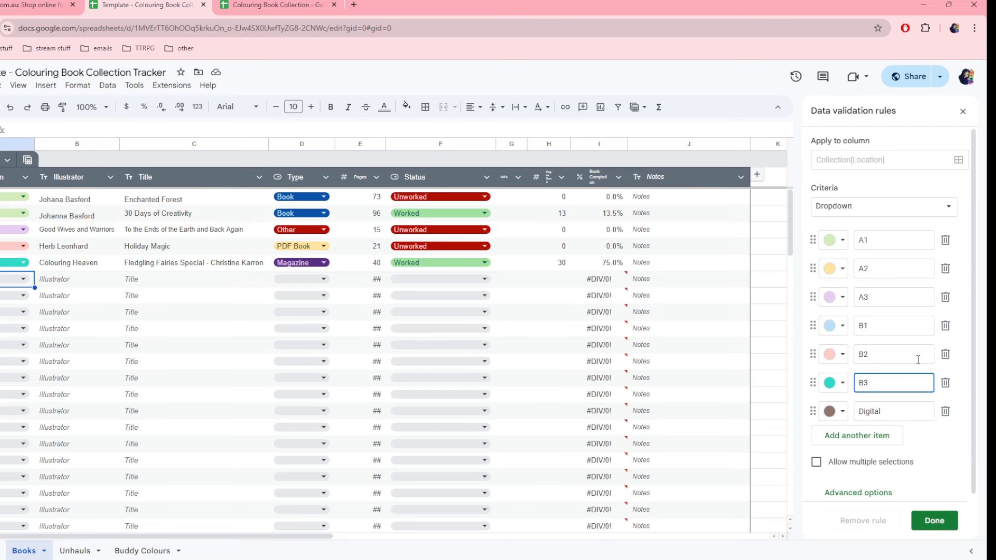
{"action": "left_click", "coordinate": [923, 518]}
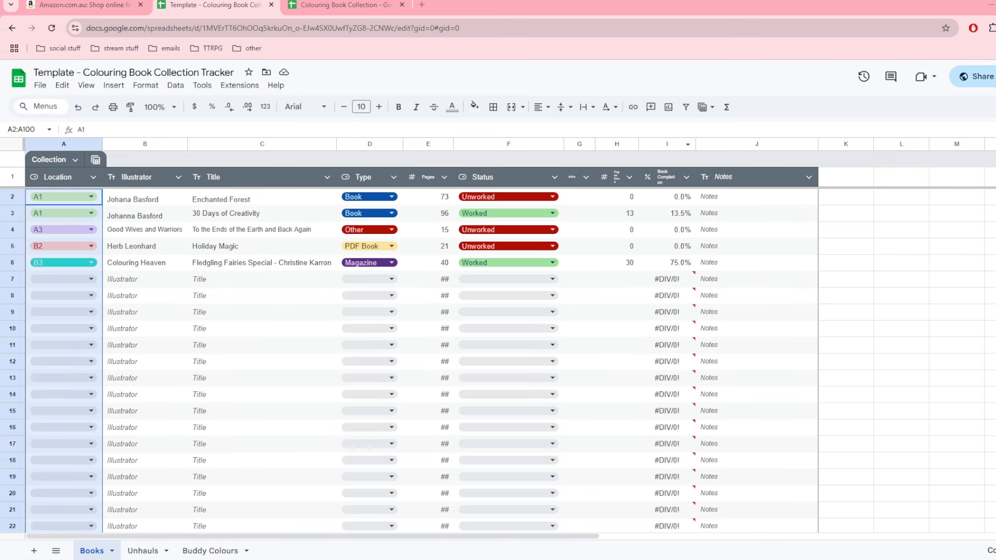
Step: Delete the Location column from the template and undo the deletion
{"action": "left_click", "coordinate": [62, 145]}
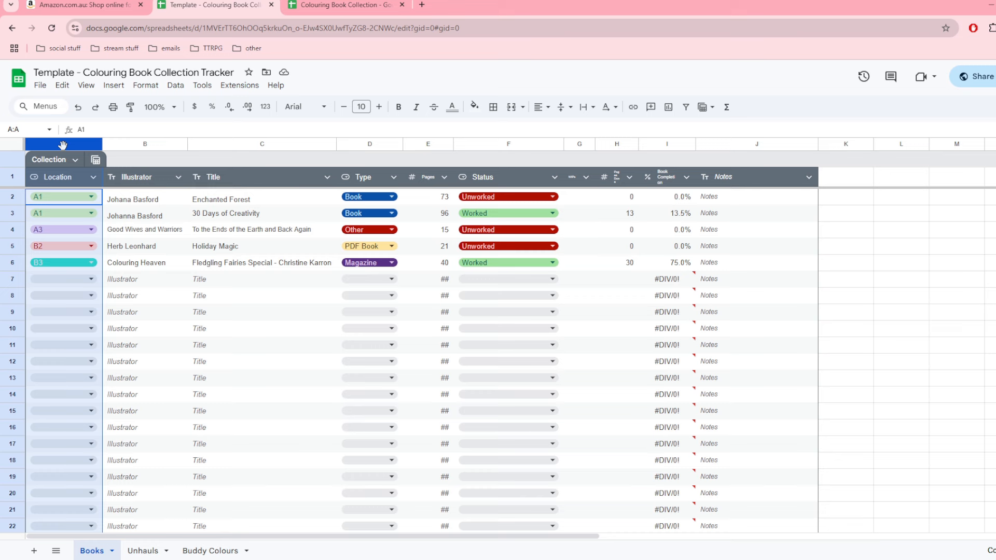
{"action": "left_click", "coordinate": [115, 145]}
{"action": "left_click", "coordinate": [74, 146]}
{"action": "right_click", "coordinate": [73, 145]}
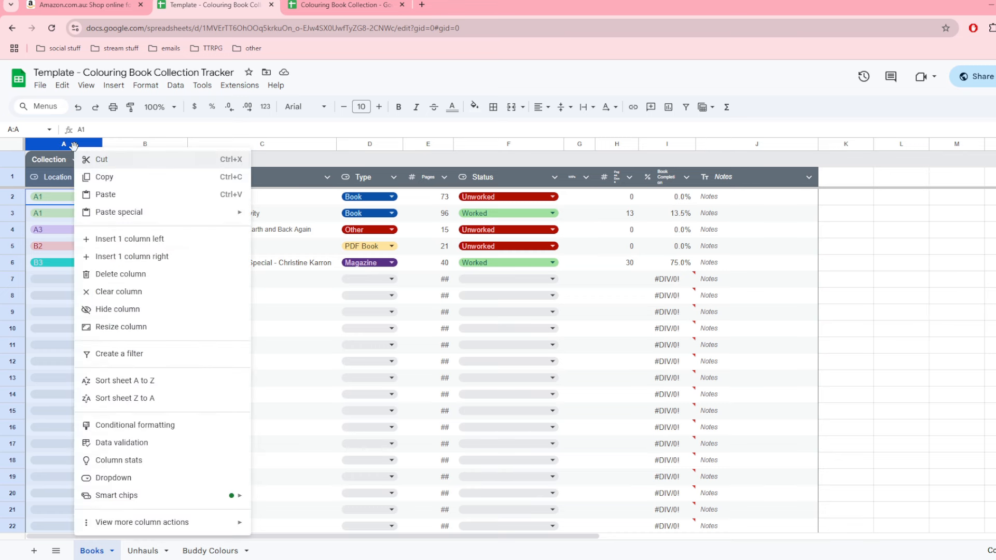
{"action": "left_click", "coordinate": [125, 275]}
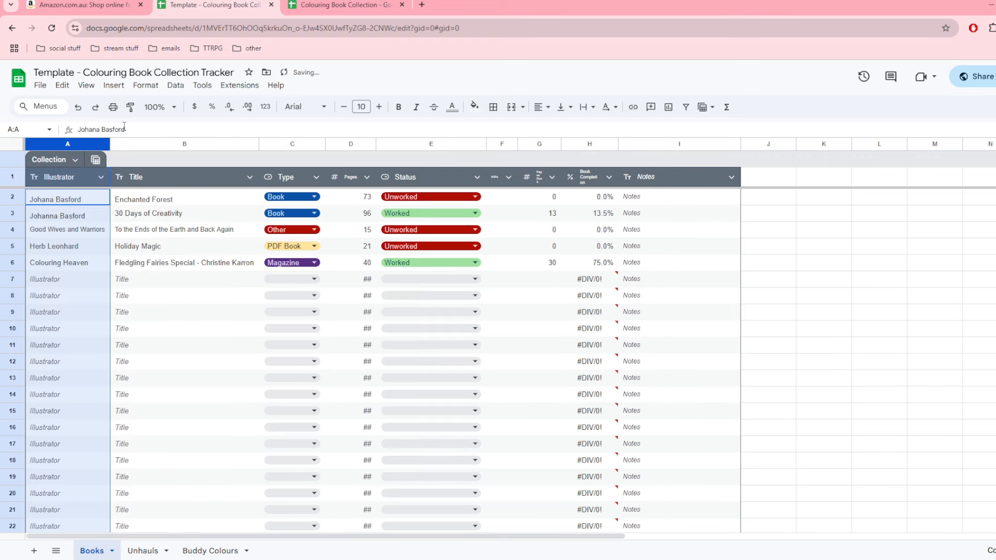
{"action": "left_click", "coordinate": [77, 108]}
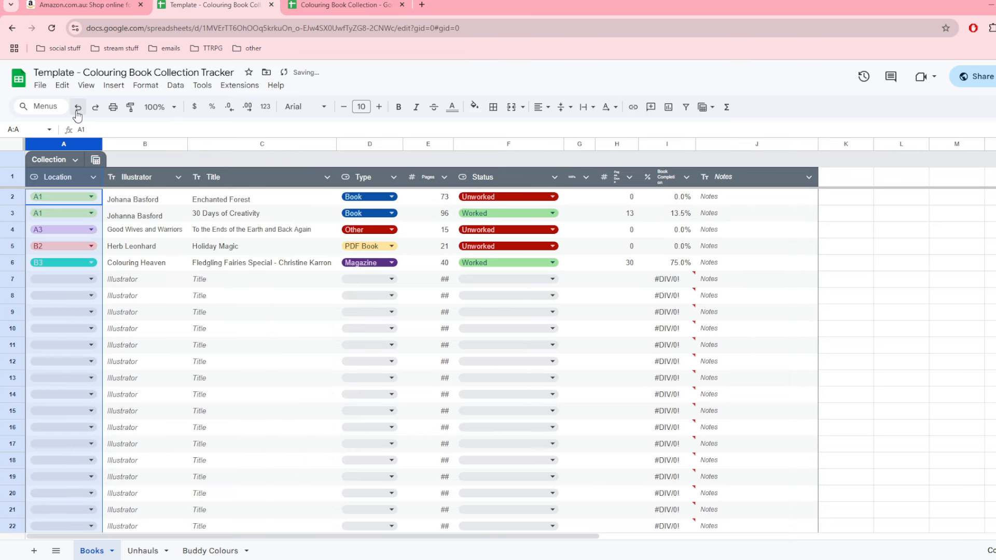
{"action": "left_click", "coordinate": [189, 315]}
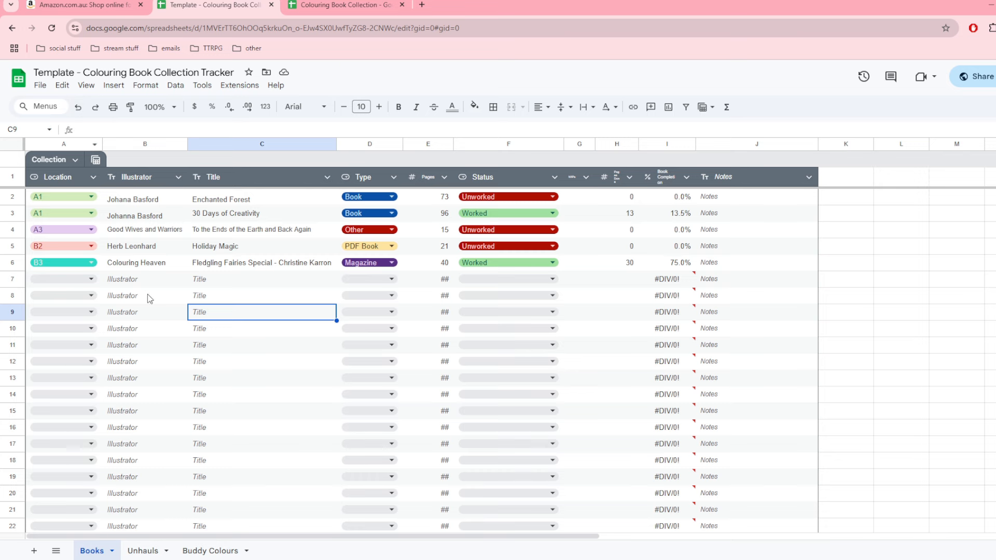
Step: Examine how illustrators and Colouring Heaven magazine titles are recorded in the Colouring Book Collection spreadsheet
{"action": "left_click", "coordinate": [158, 148]}
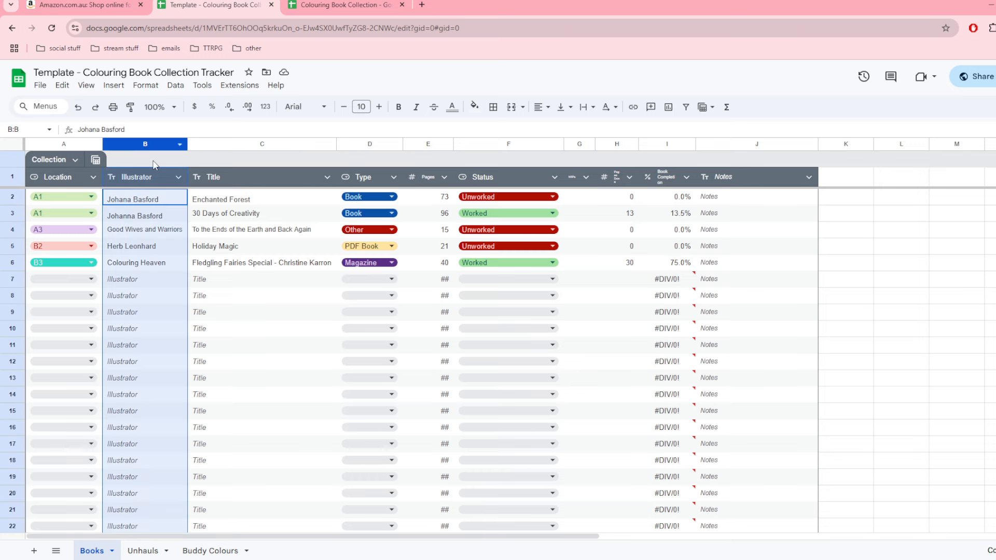
{"action": "left_click", "coordinate": [158, 294]}
{"action": "key", "text": "ctrl+Tab"}
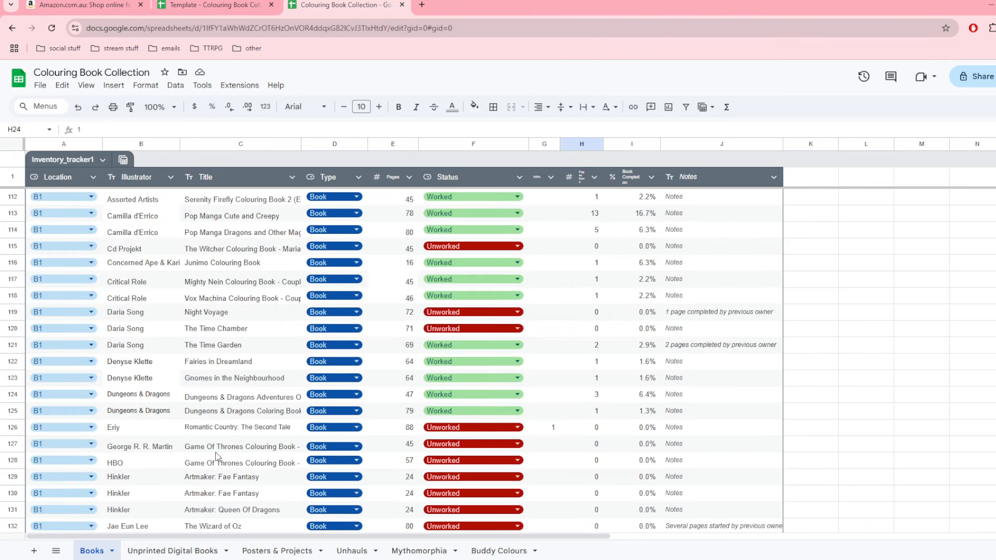
{"action": "scroll", "coordinate": [220, 321], "scroll_direction": "down", "scroll_amount": 12}
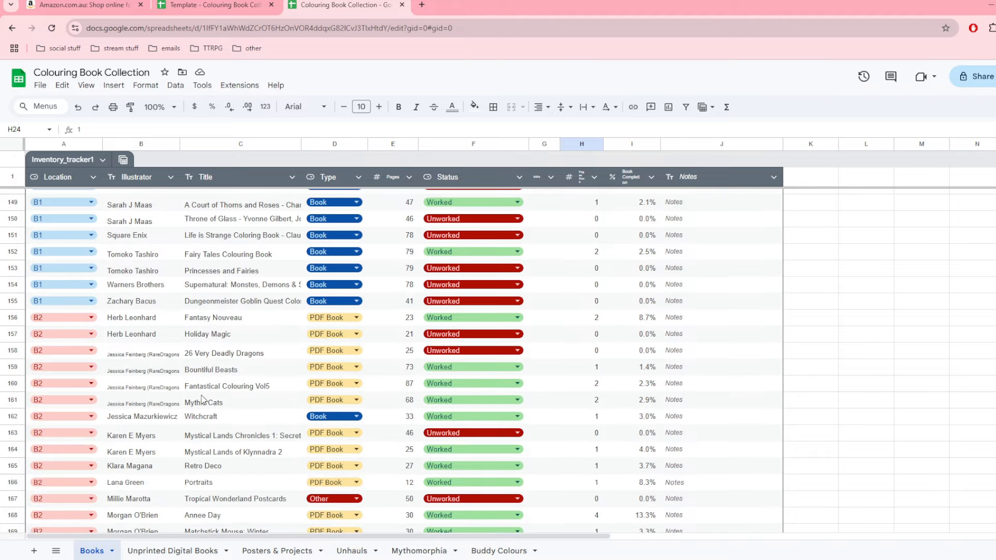
{"action": "scroll", "coordinate": [202, 399], "scroll_direction": "down", "scroll_amount": 12}
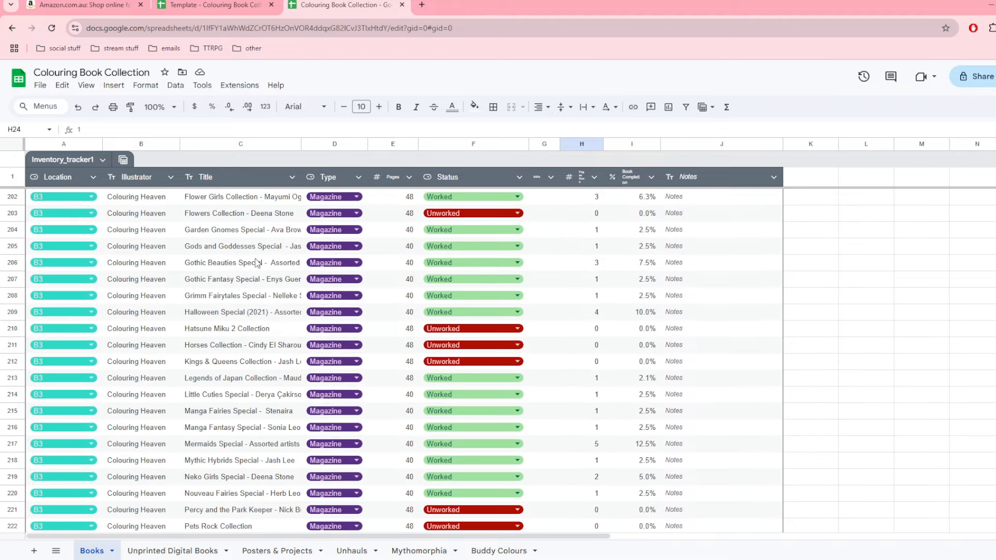
{"action": "left_click", "coordinate": [277, 264]}
{"action": "left_click", "coordinate": [278, 249]}
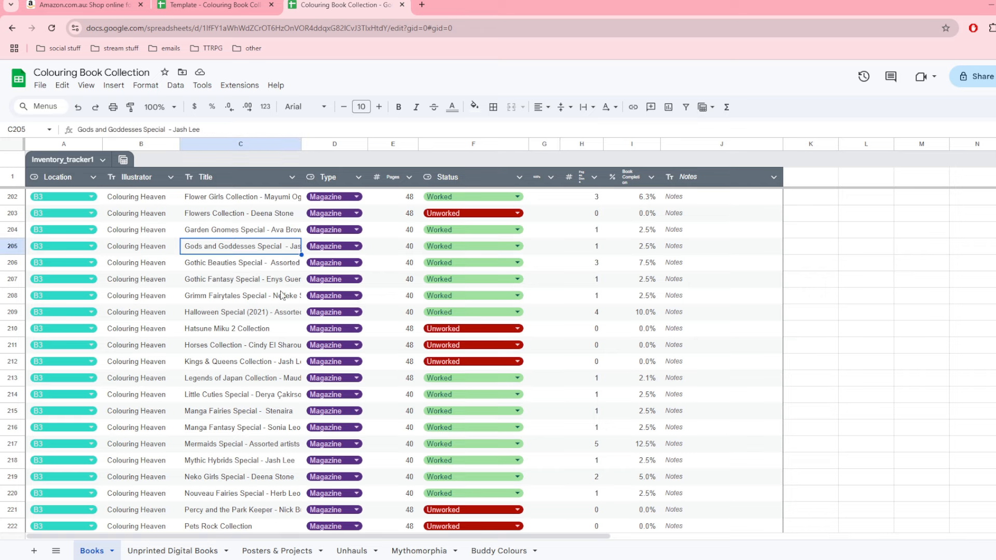
{"action": "scroll", "coordinate": [125, 368], "scroll_direction": "up", "scroll_amount": 7}
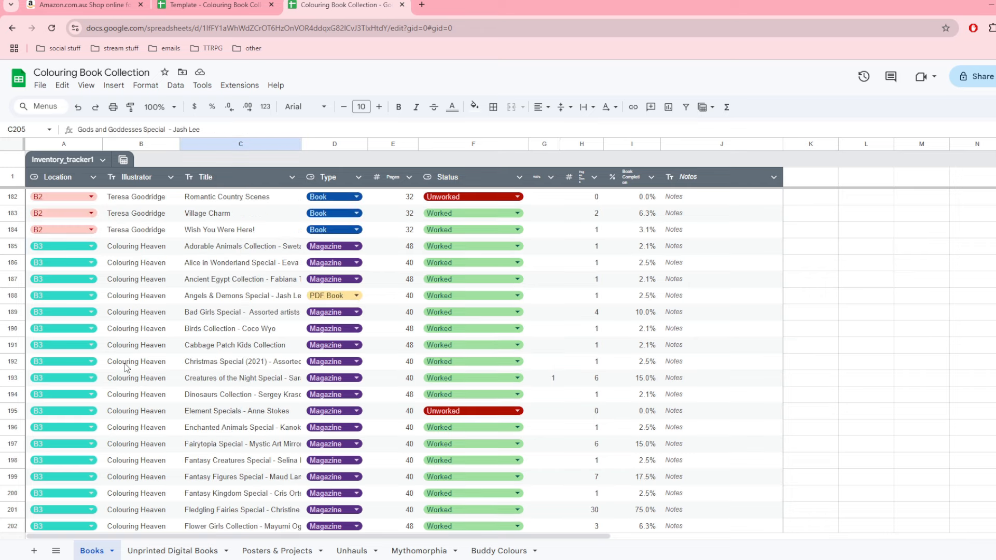
{"action": "scroll", "coordinate": [125, 368], "scroll_direction": "up", "scroll_amount": 13}
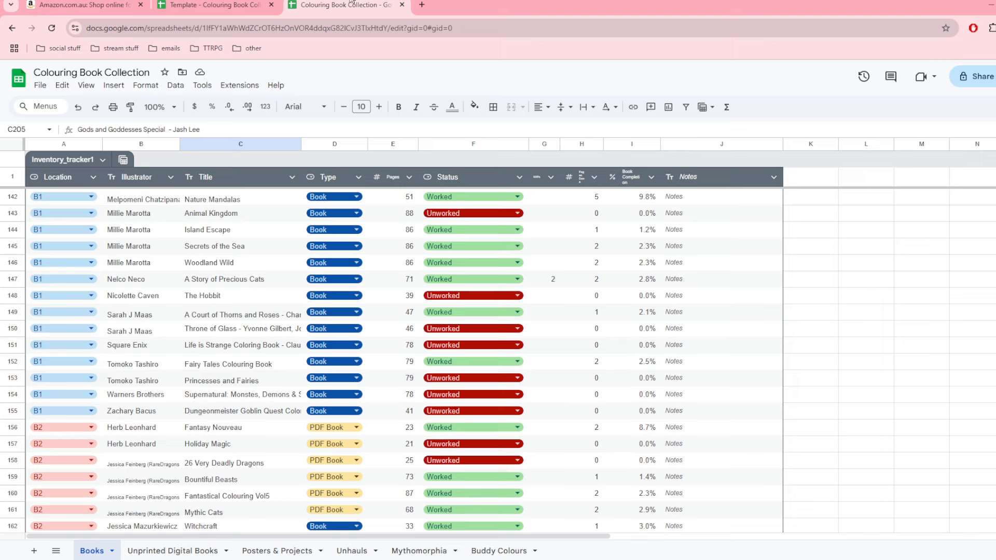
Step: Return to the template and look over its Illustrator and Title columns
{"action": "left_click", "coordinate": [243, 5]}
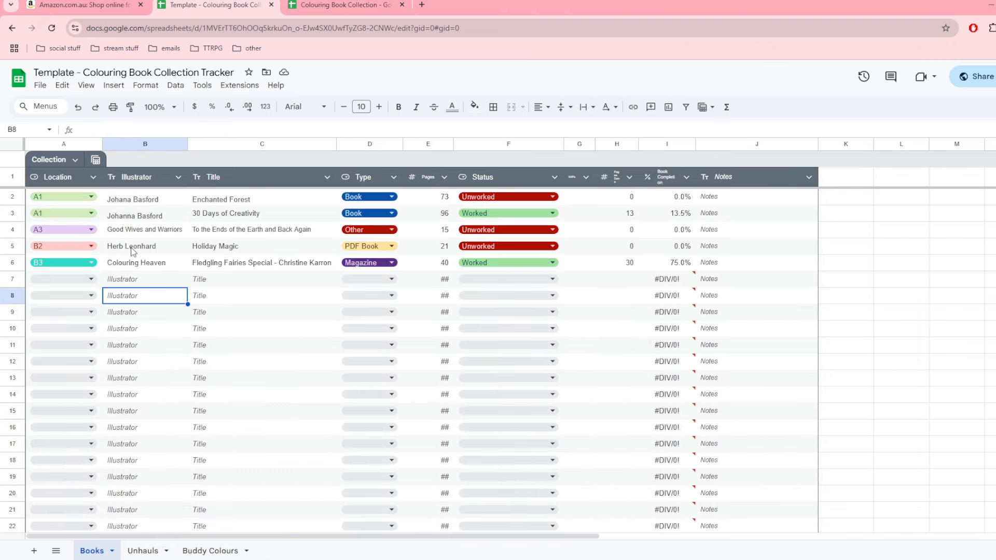
{"action": "left_click", "coordinate": [154, 144]}
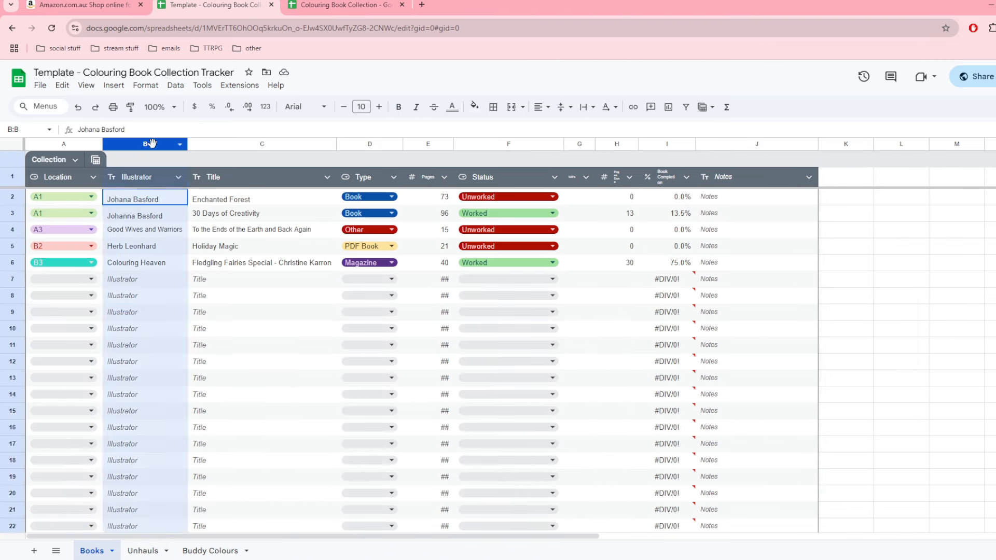
{"action": "left_click", "coordinate": [245, 144]}
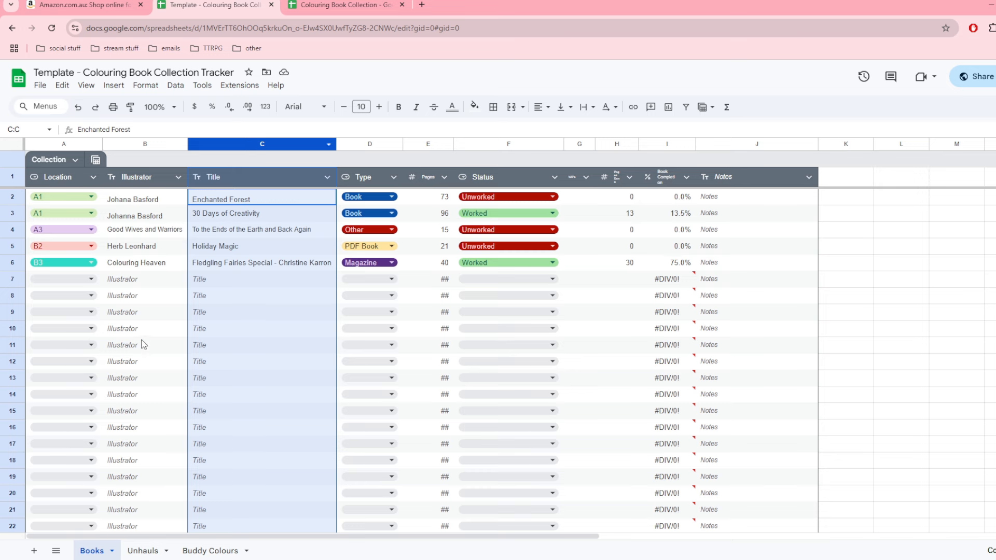
{"action": "left_click", "coordinate": [137, 282]}
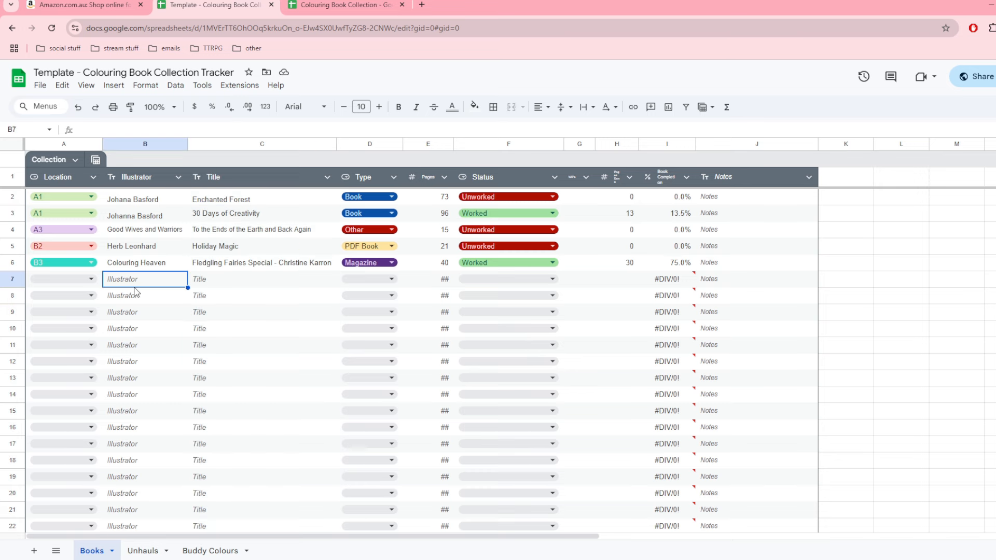
Step: Enter the sample text "ghghgdf" in the Title cell of row 7 and erase it again
{"action": "left_click", "coordinate": [248, 285]}
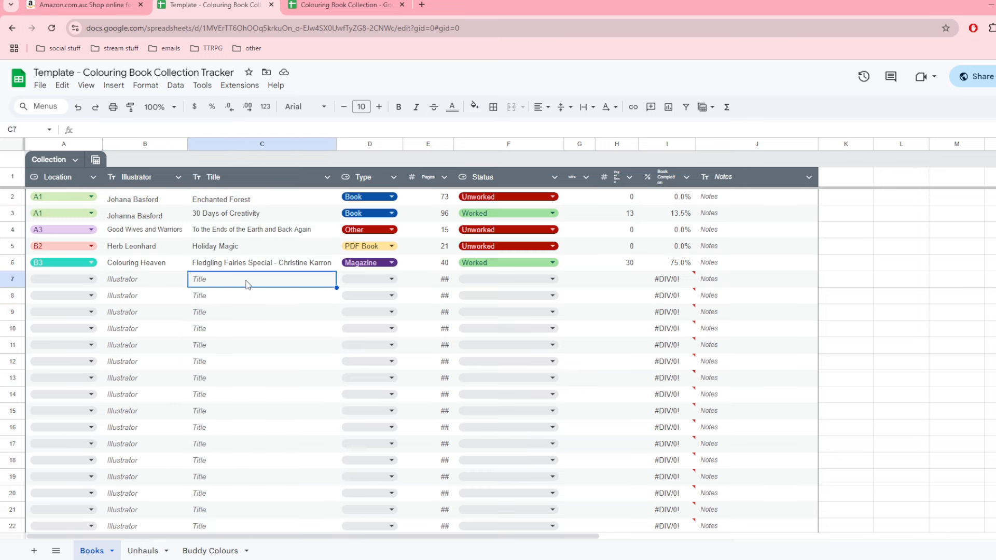
{"action": "double_click", "coordinate": [211, 279]}
{"action": "type", "text": "ghghgdf"}
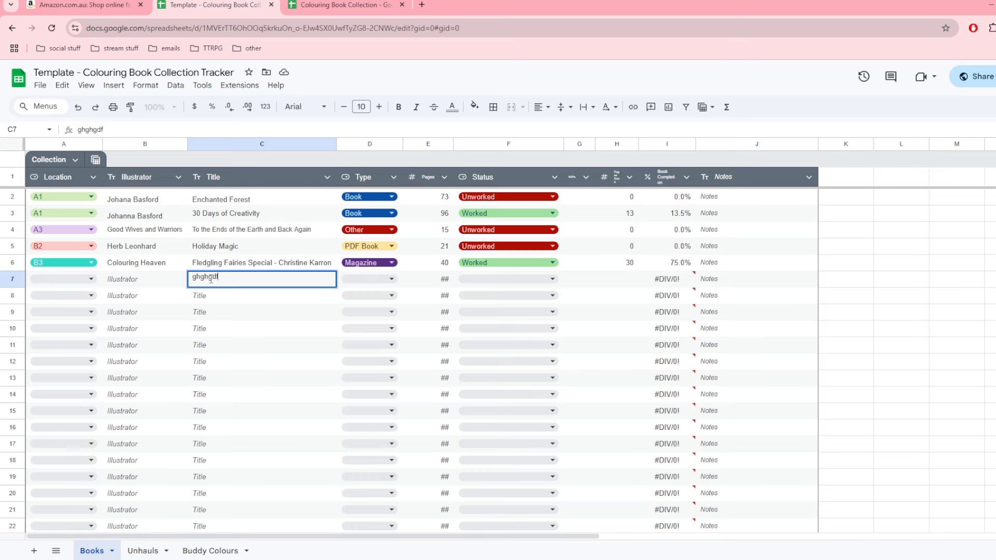
{"action": "key", "text": "BackSpace"}
{"action": "key", "text": "BackSpace"}
{"action": "key", "text": "BackSpace"}
{"action": "key", "text": "BackSpace"}
{"action": "key", "text": "BackSpace"}
{"action": "key", "text": "BackSpace"}
{"action": "key", "text": "BackSpace"}
{"action": "key", "text": "Return"}
Step: Look at the Type column and its dropdown options in row 7, leaving the cell empty
{"action": "left_click", "coordinate": [374, 145]}
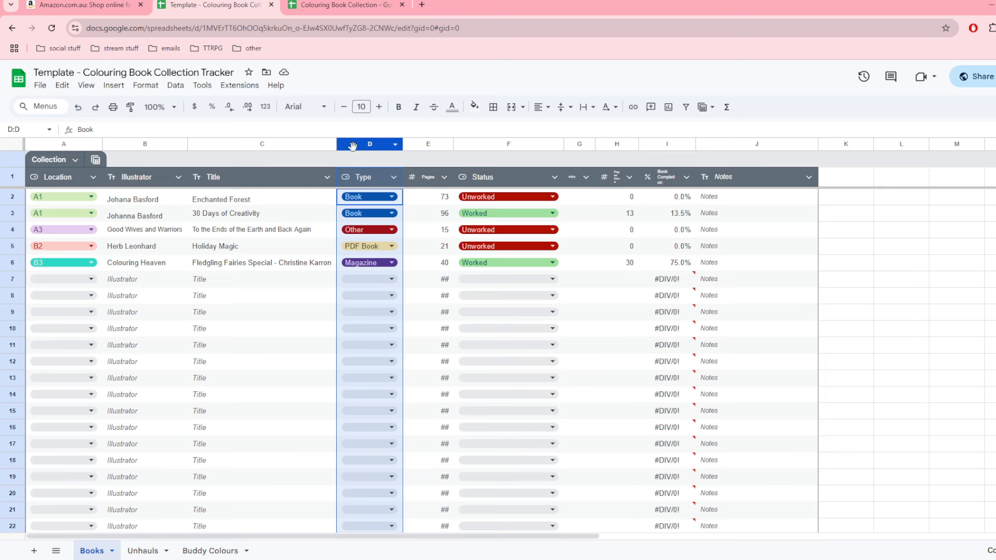
{"action": "left_click", "coordinate": [366, 277]}
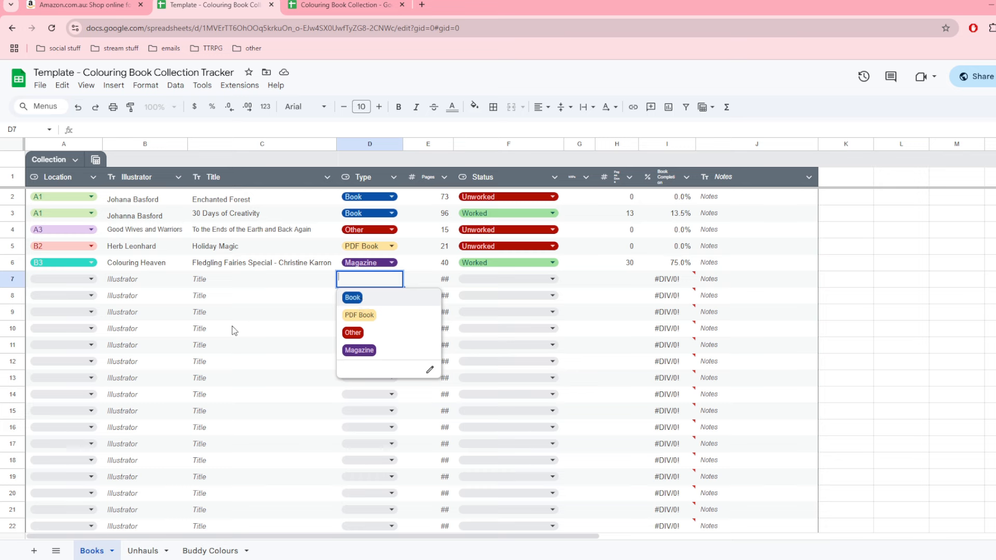
{"action": "left_click", "coordinate": [215, 280]}
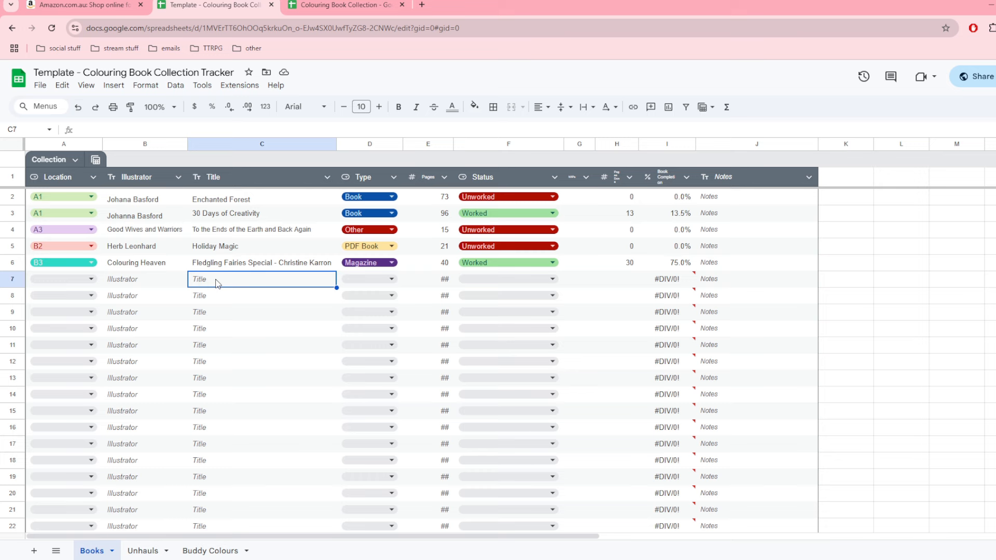
Step: Switch to the Colouring Book Collection spreadsheet and set the Type of Wreck This Journal to Other in the Posters & Projects sheet
{"action": "left_click", "coordinate": [13, 229]}
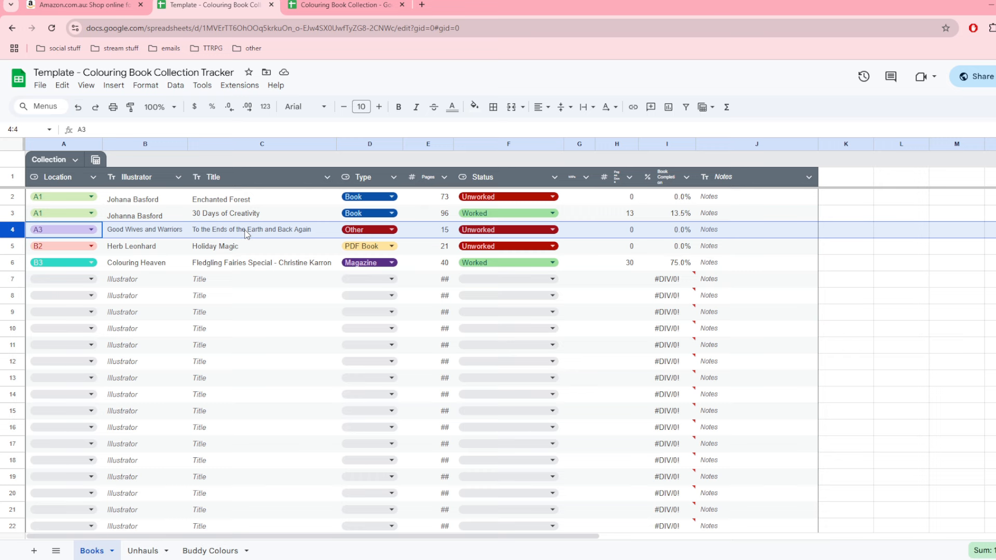
{"action": "left_click", "coordinate": [316, 5]}
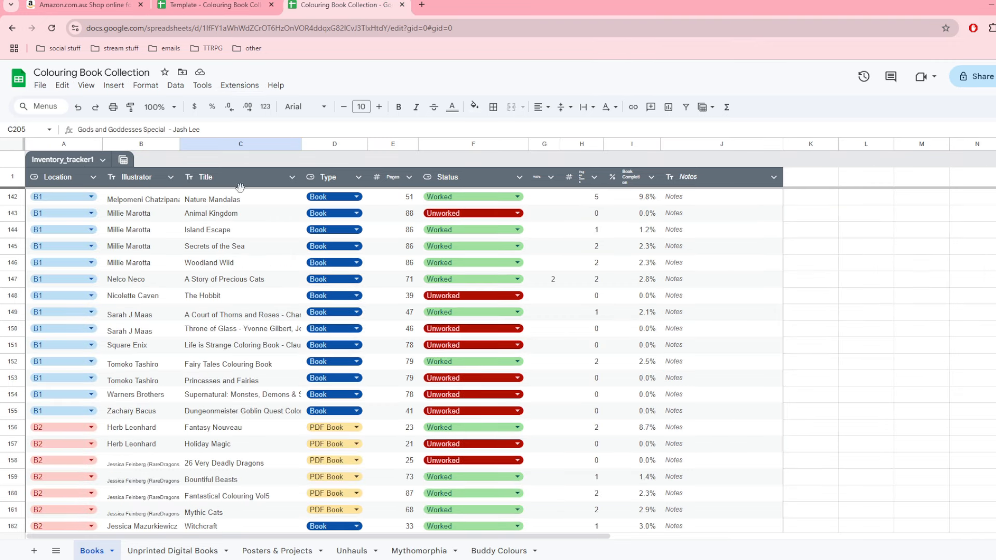
{"action": "left_click", "coordinate": [290, 552]}
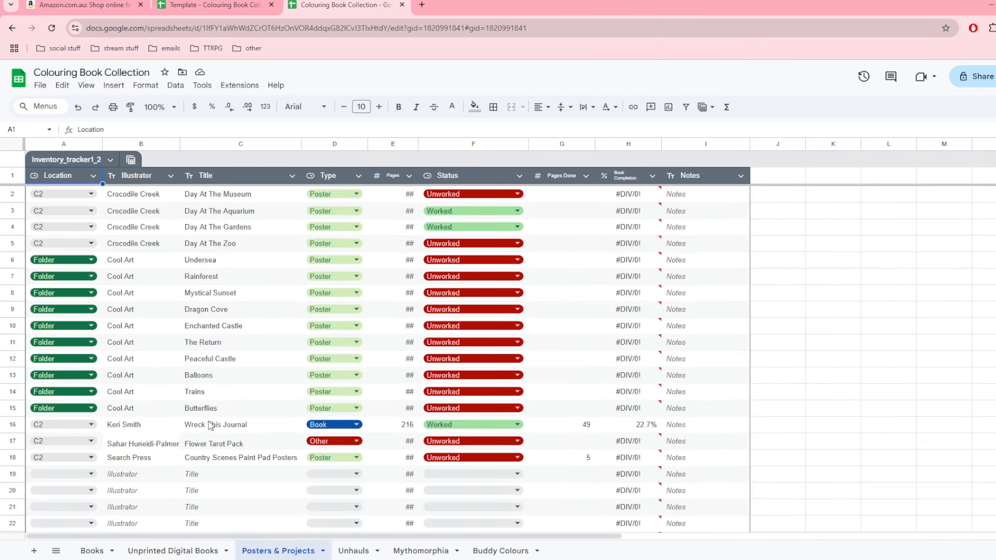
{"action": "scroll", "coordinate": [217, 412], "scroll_direction": "down", "scroll_amount": 2}
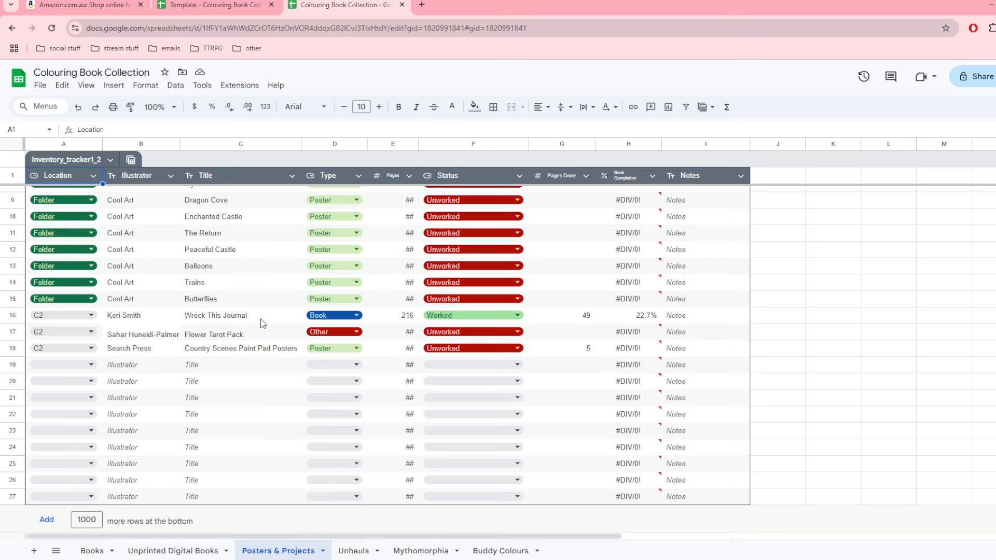
{"action": "left_click", "coordinate": [328, 317]}
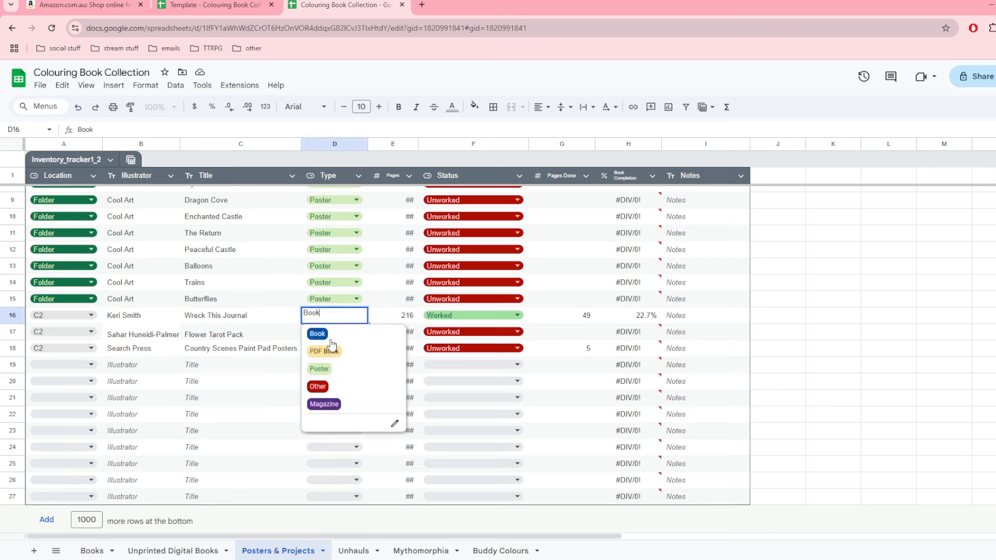
{"action": "left_click", "coordinate": [319, 387]}
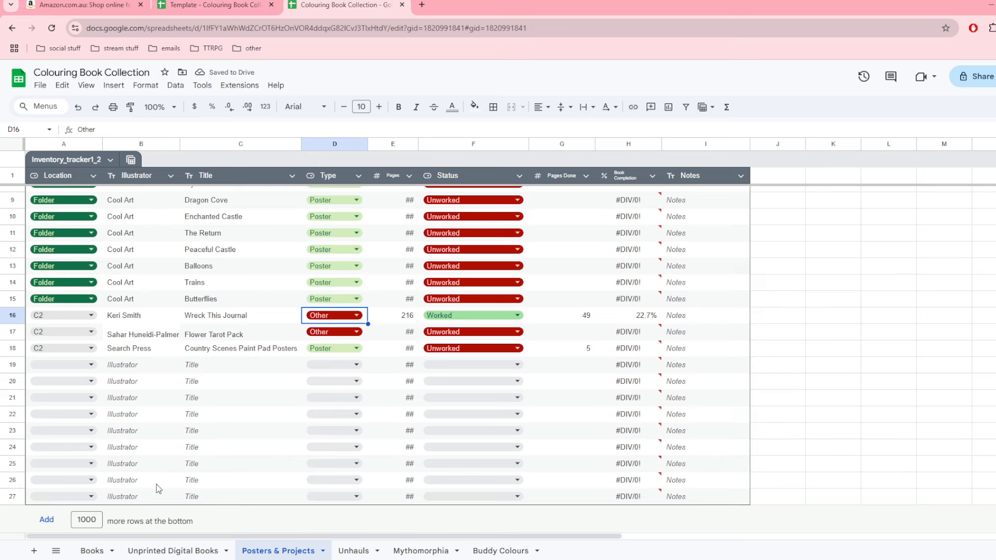
{"action": "left_click", "coordinate": [92, 551]}
Step: Return to the template, add a blank item to the Type column's dropdown rules and remove it again
{"action": "left_click", "coordinate": [241, 4]}
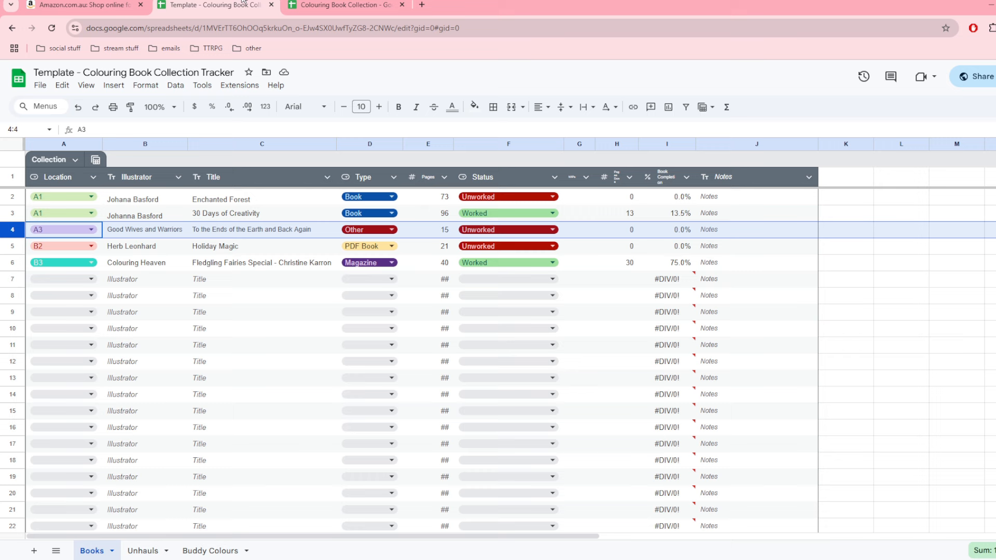
{"action": "left_click", "coordinate": [392, 230]}
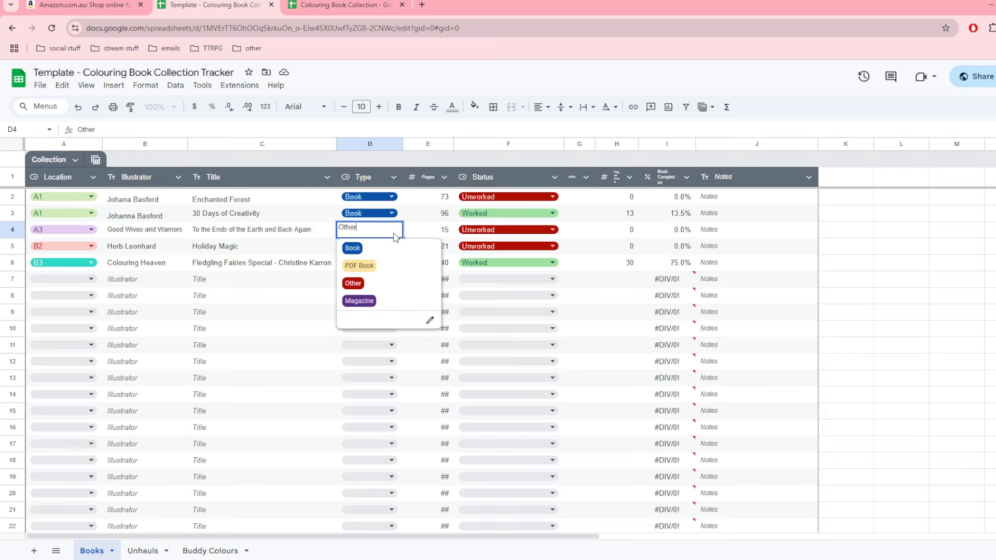
{"action": "left_click", "coordinate": [429, 324]}
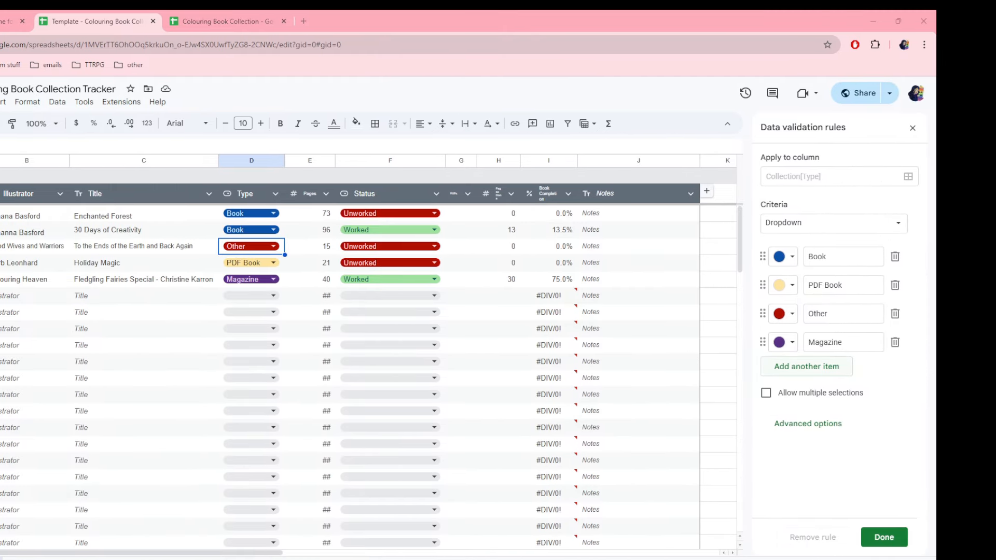
{"action": "left_click", "coordinate": [807, 366]}
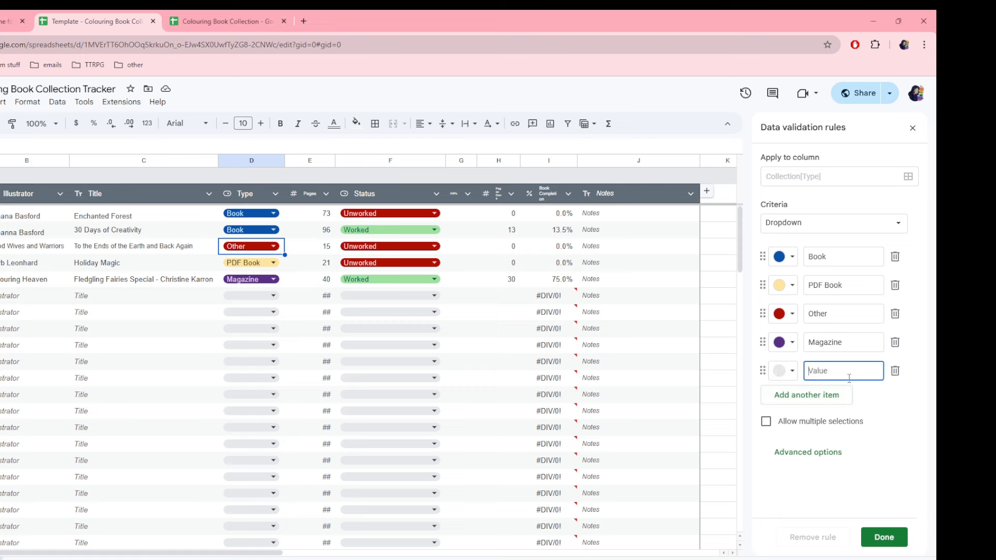
{"action": "left_click", "coordinate": [894, 373]}
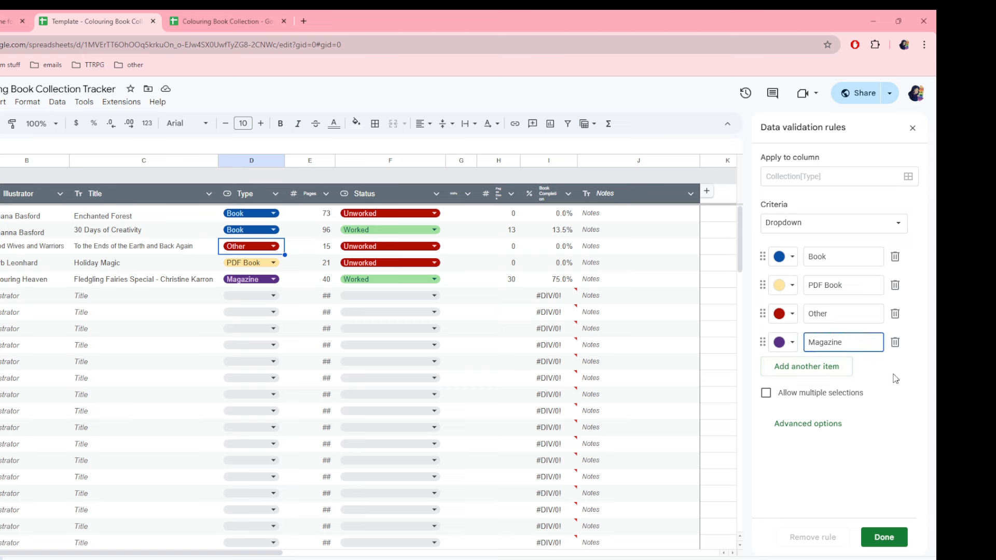
{"action": "left_click", "coordinate": [884, 534]}
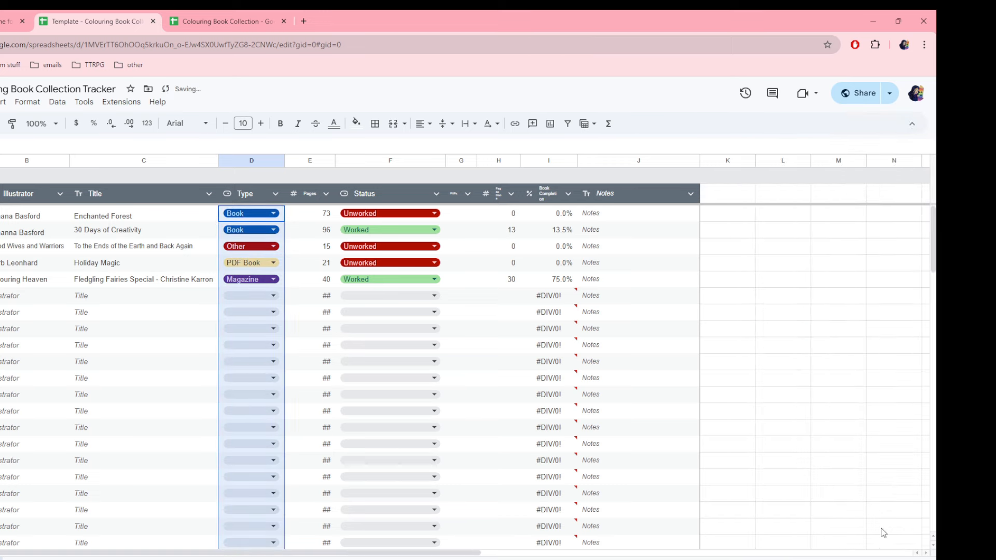
{"action": "left_click_drag", "start_coordinate": [822, 311], "coordinate": [846, 300]}
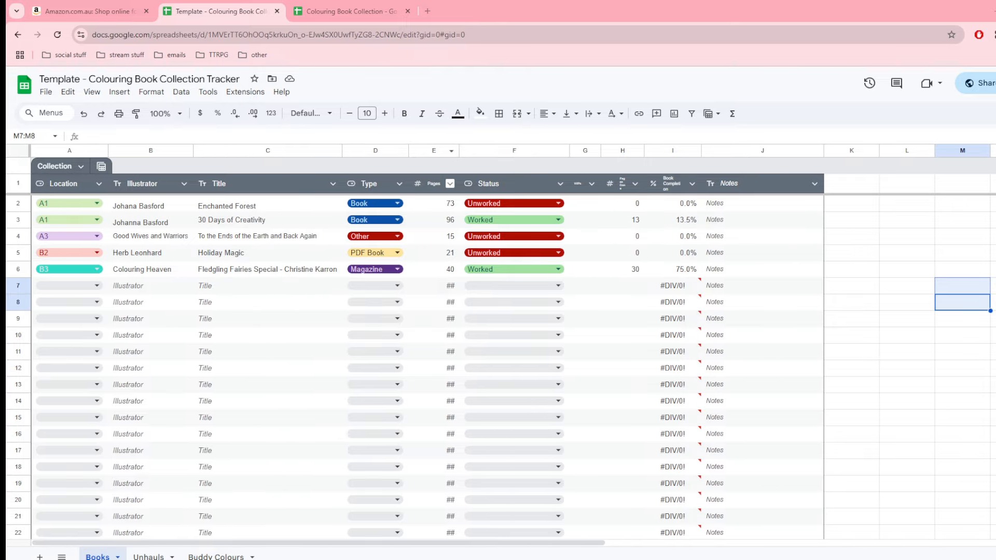
Step: Look at the template's Pages and Status columns and the Status dropdown options in row 8, leaving the cell empty
{"action": "left_click", "coordinate": [435, 151]}
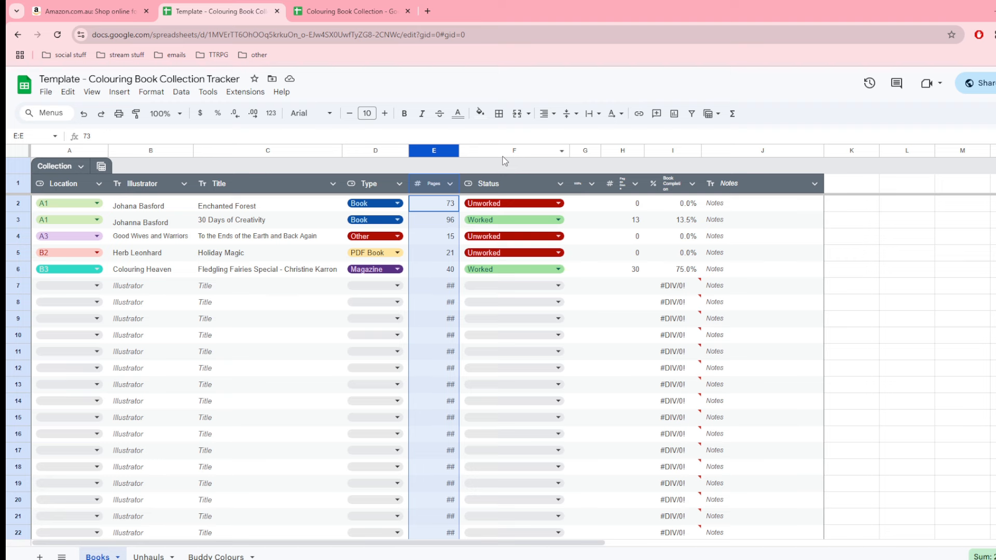
{"action": "left_click", "coordinate": [501, 153]}
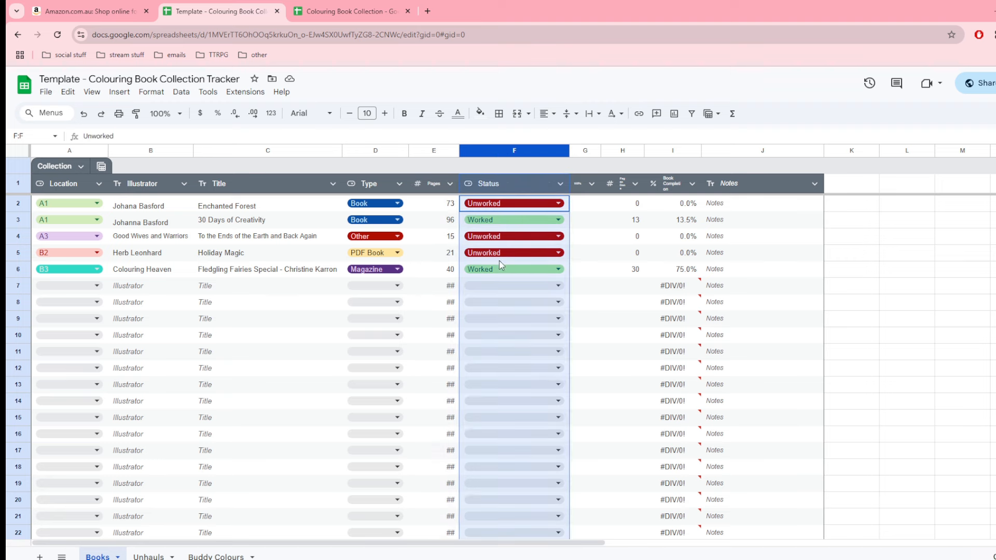
{"action": "left_click", "coordinate": [507, 302]}
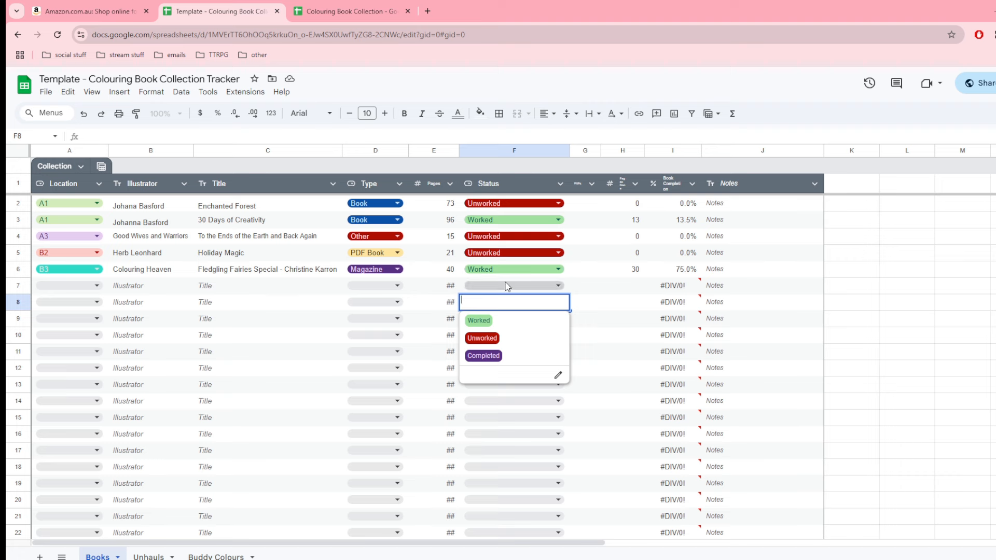
{"action": "left_click", "coordinate": [783, 301]}
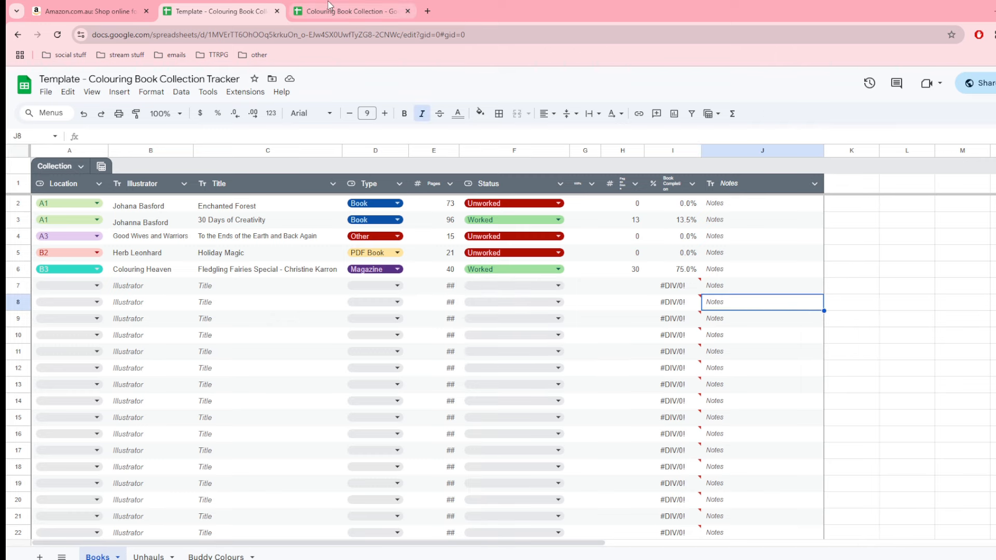
Step: Sort the Books sheet of the Colouring Book Collection spreadsheet by the Status column from A to Z
{"action": "left_click", "coordinate": [311, 6]}
{"action": "scroll", "coordinate": [479, 341], "scroll_direction": "down", "scroll_amount": 15}
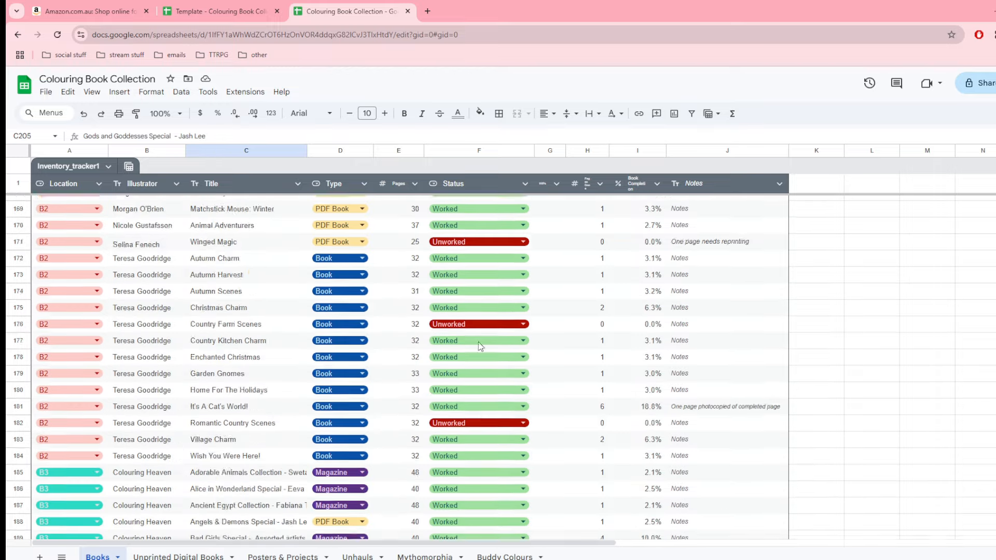
{"action": "scroll", "coordinate": [478, 341], "scroll_direction": "down", "scroll_amount": 7}
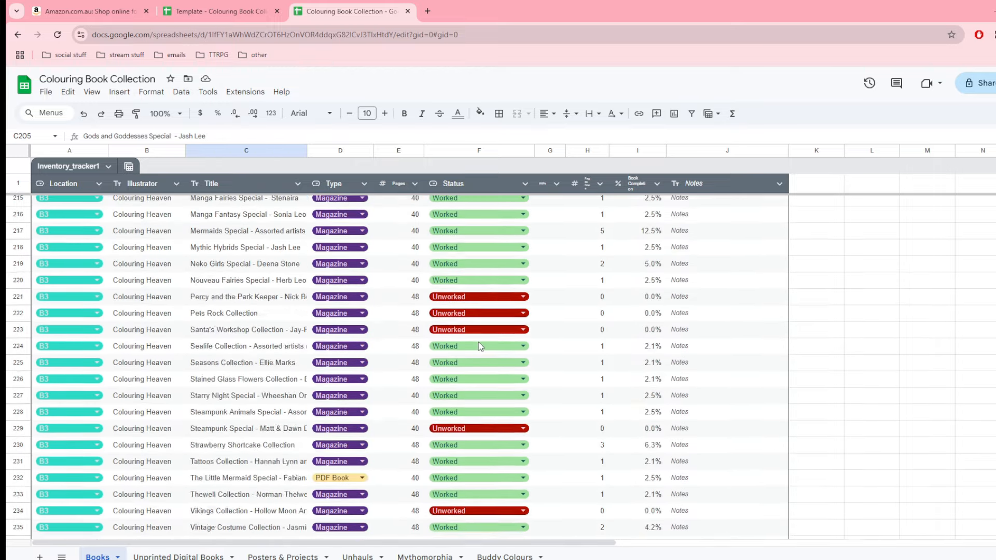
{"action": "scroll", "coordinate": [478, 341], "scroll_direction": "up", "scroll_amount": 15}
{"action": "scroll", "coordinate": [478, 341], "scroll_direction": "up", "scroll_amount": 20}
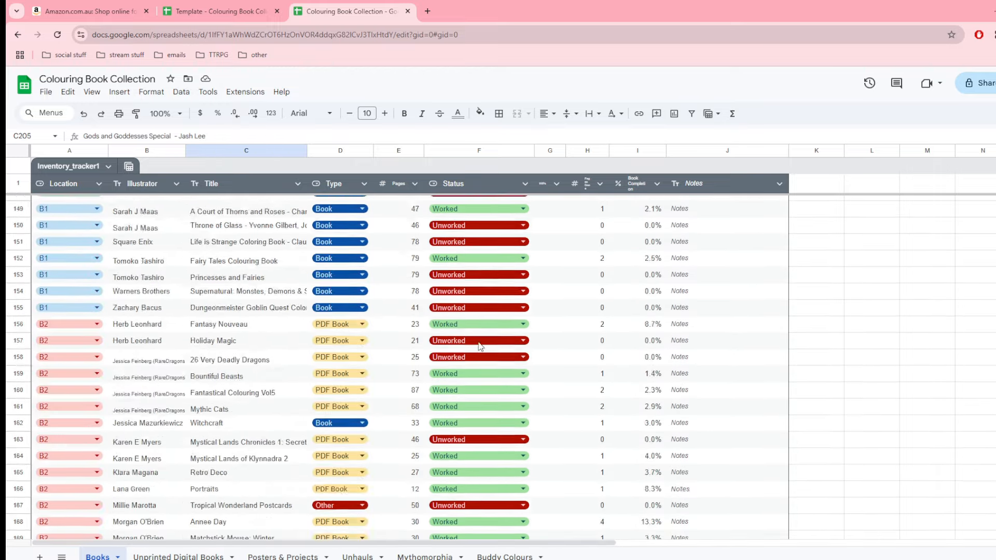
{"action": "scroll", "coordinate": [478, 342], "scroll_direction": "up", "scroll_amount": 15}
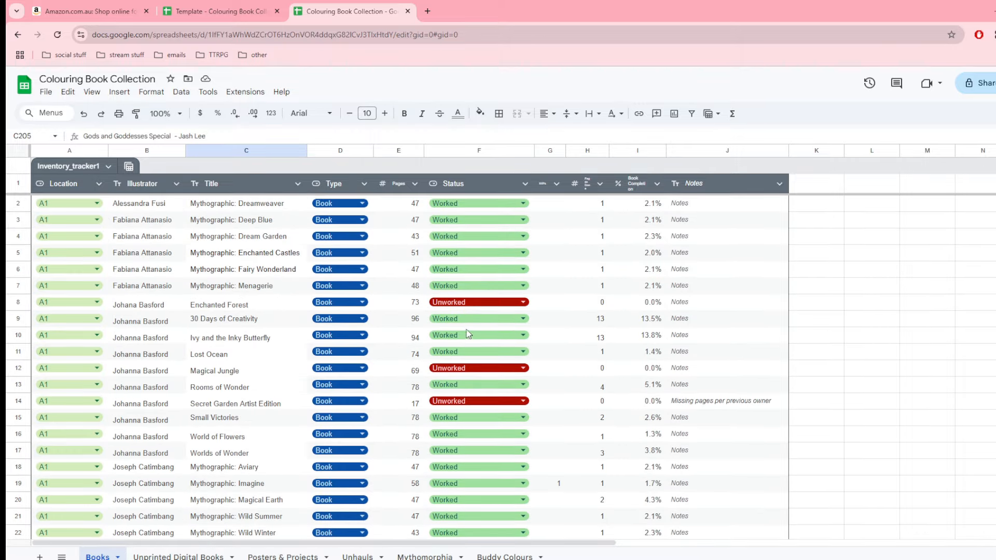
{"action": "left_click", "coordinate": [453, 190]}
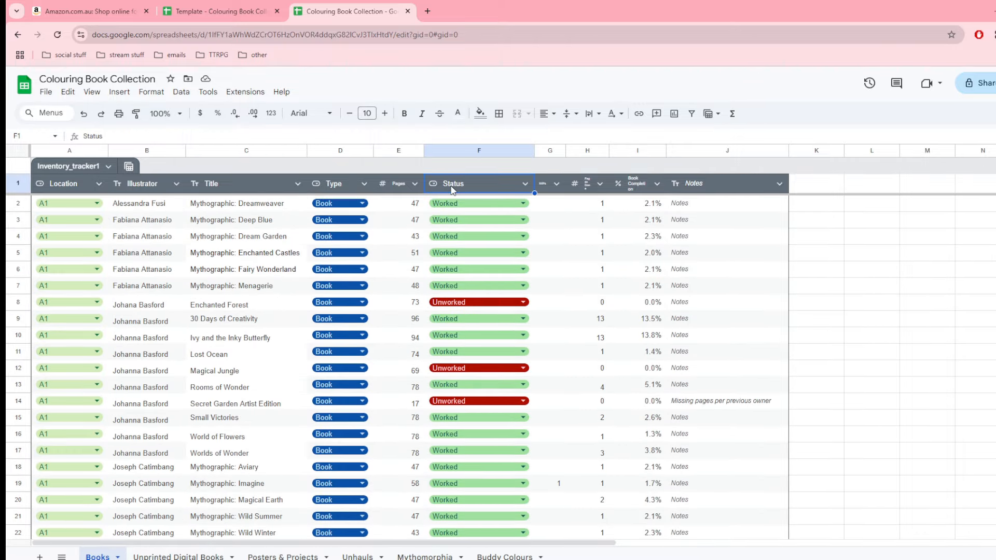
{"action": "left_click", "coordinate": [525, 184]}
{"action": "mouse_move", "coordinate": [658, 223]}
{"action": "left_click", "coordinate": [704, 227]}
Step: Examine how the Unworked and Worked books are grouped in the sorted Books sheet
{"action": "scroll", "coordinate": [550, 290], "scroll_direction": "down", "scroll_amount": 10}
{"action": "scroll", "coordinate": [541, 299], "scroll_direction": "down", "scroll_amount": 5}
{"action": "scroll", "coordinate": [541, 298], "scroll_direction": "up", "scroll_amount": 15}
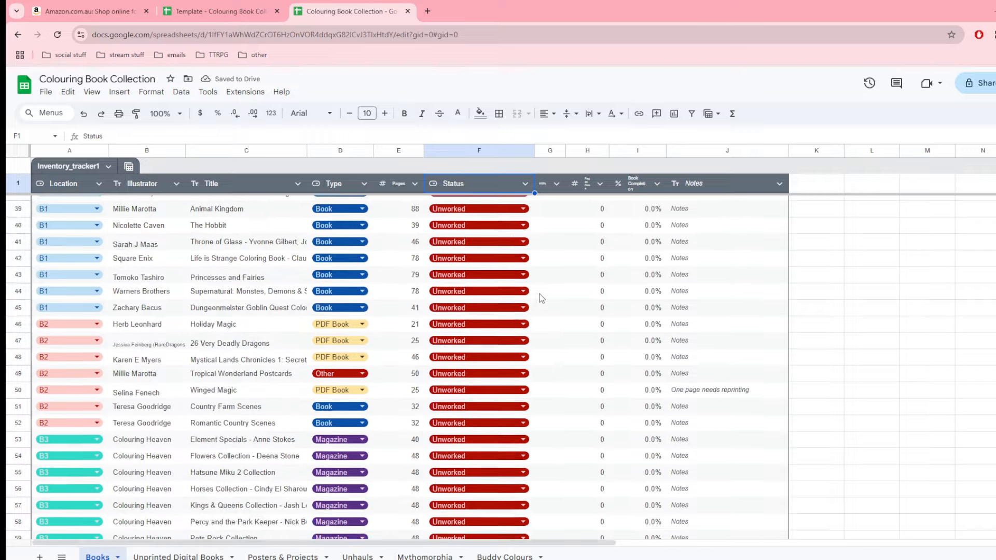
{"action": "scroll", "coordinate": [541, 299], "scroll_direction": "up", "scroll_amount": 4}
{"action": "scroll", "coordinate": [541, 299], "scroll_direction": "down", "scroll_amount": 16}
{"action": "scroll", "coordinate": [541, 298], "scroll_direction": "up", "scroll_amount": 6}
{"action": "scroll", "coordinate": [541, 298], "scroll_direction": "up", "scroll_amount": 12}
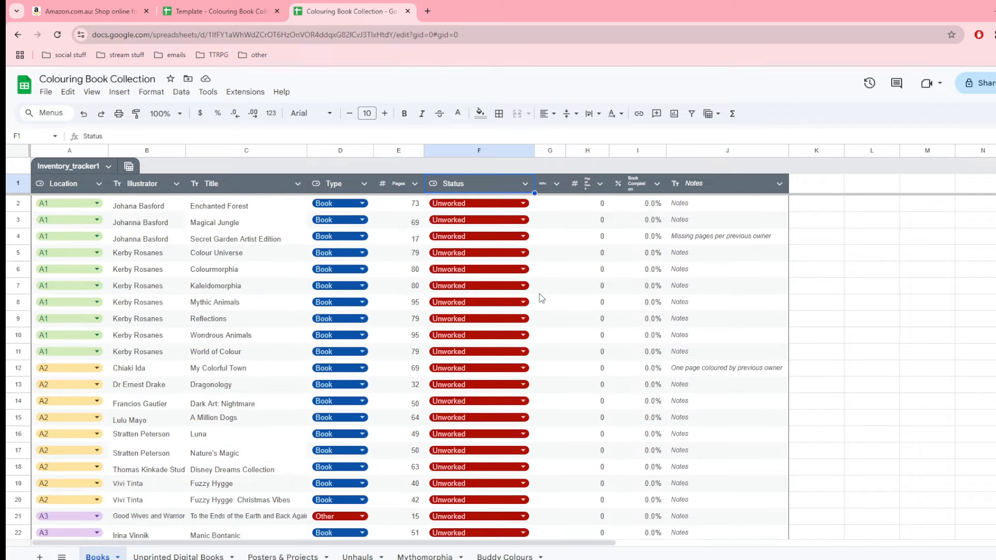
{"action": "scroll", "coordinate": [515, 296], "scroll_direction": "down", "scroll_amount": 20}
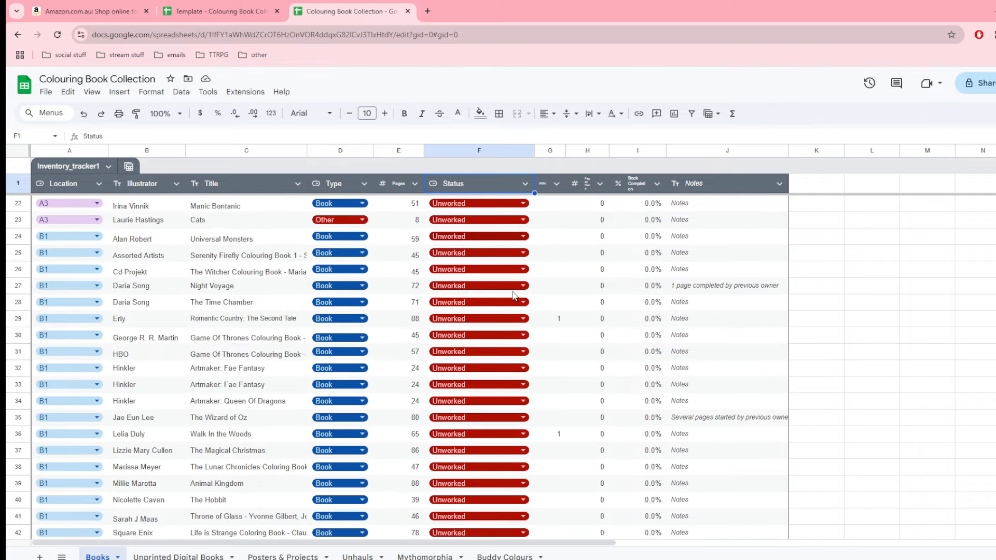
{"action": "scroll", "coordinate": [515, 296], "scroll_direction": "up", "scroll_amount": 4}
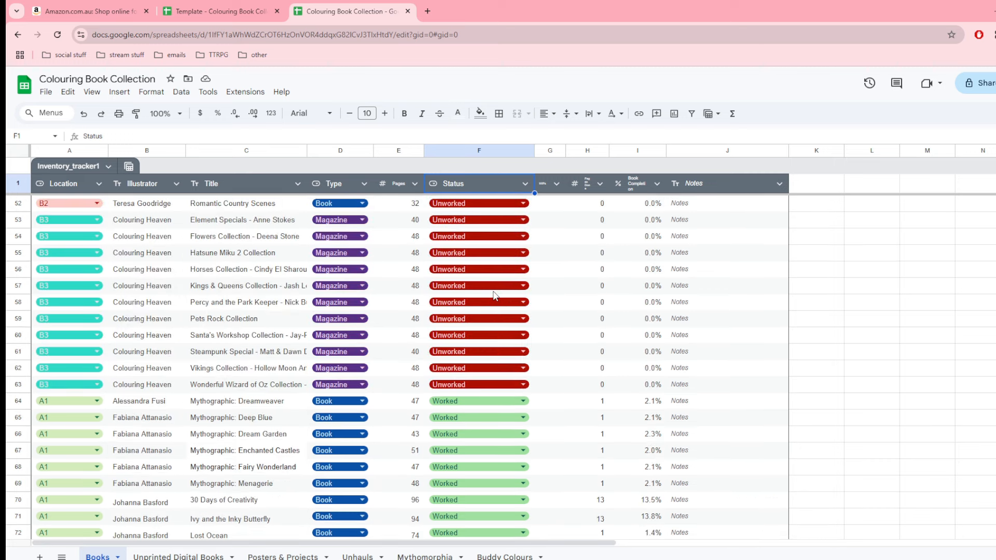
{"action": "scroll", "coordinate": [494, 295], "scroll_direction": "down", "scroll_amount": 4}
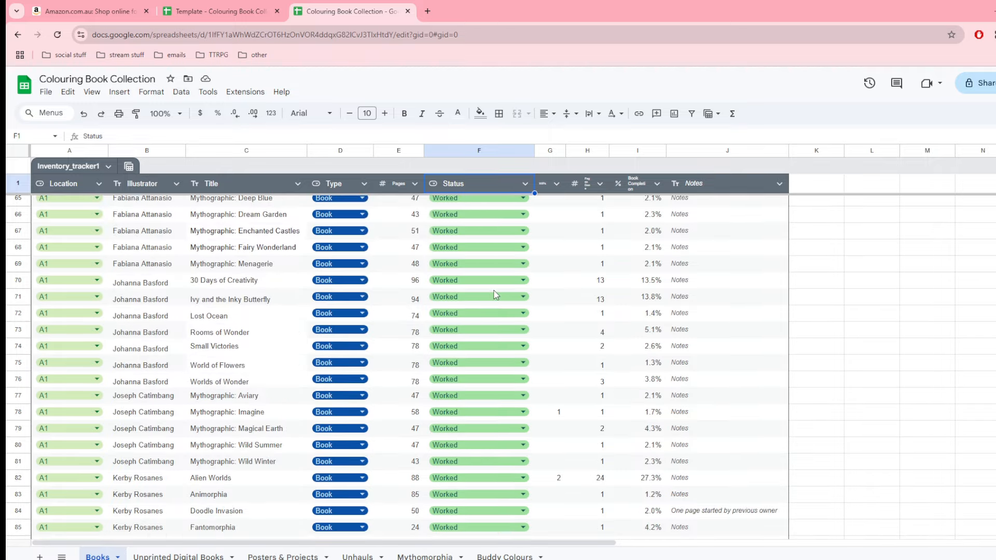
{"action": "scroll", "coordinate": [495, 295], "scroll_direction": "down", "scroll_amount": 4}
{"action": "scroll", "coordinate": [494, 295], "scroll_direction": "up", "scroll_amount": 18}
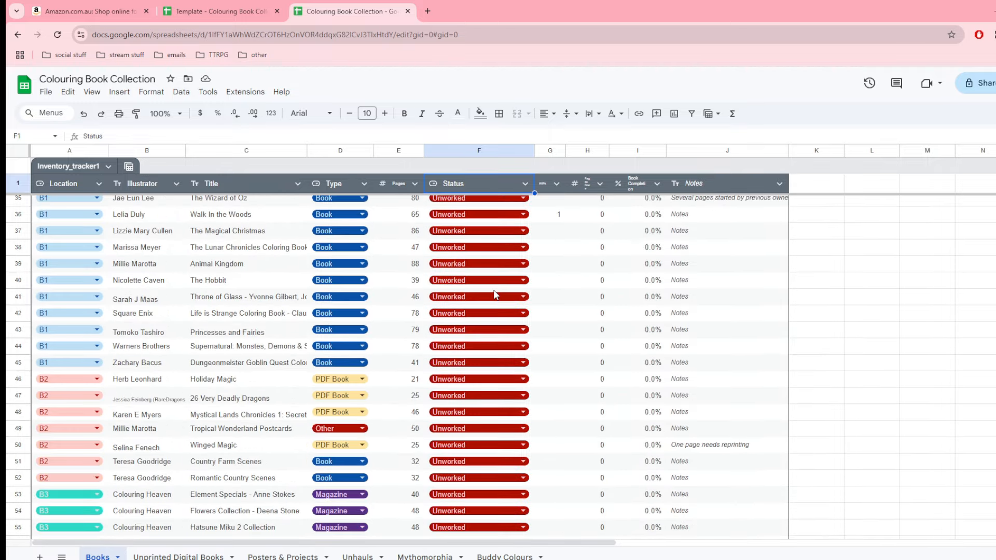
{"action": "scroll", "coordinate": [493, 295], "scroll_direction": "up", "scroll_amount": 1}
{"action": "scroll", "coordinate": [487, 301], "scroll_direction": "up", "scroll_amount": 3}
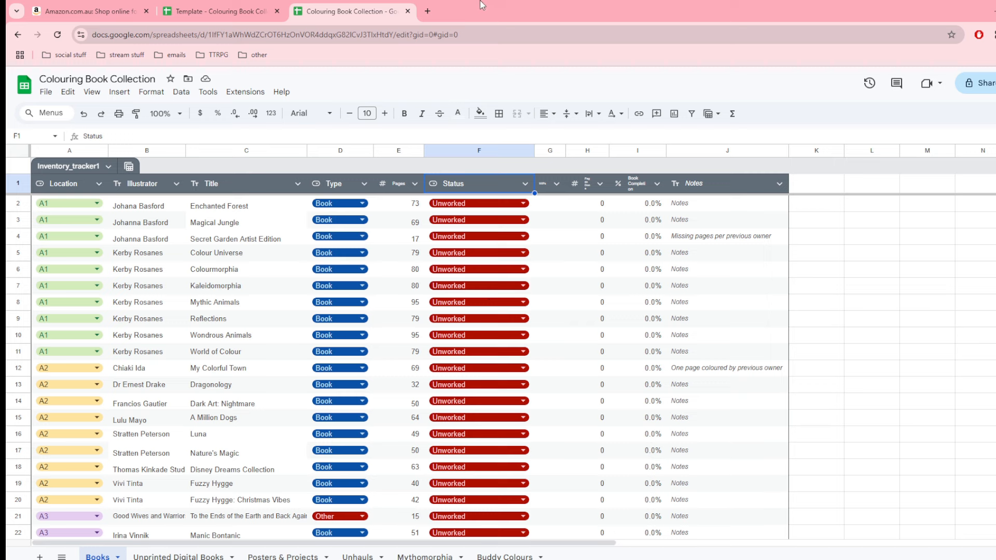
Step: Highlight the Pages column in the template and examine how page counts are recorded in the Colouring Book Collection spreadsheet
{"action": "left_click", "coordinate": [250, 9]}
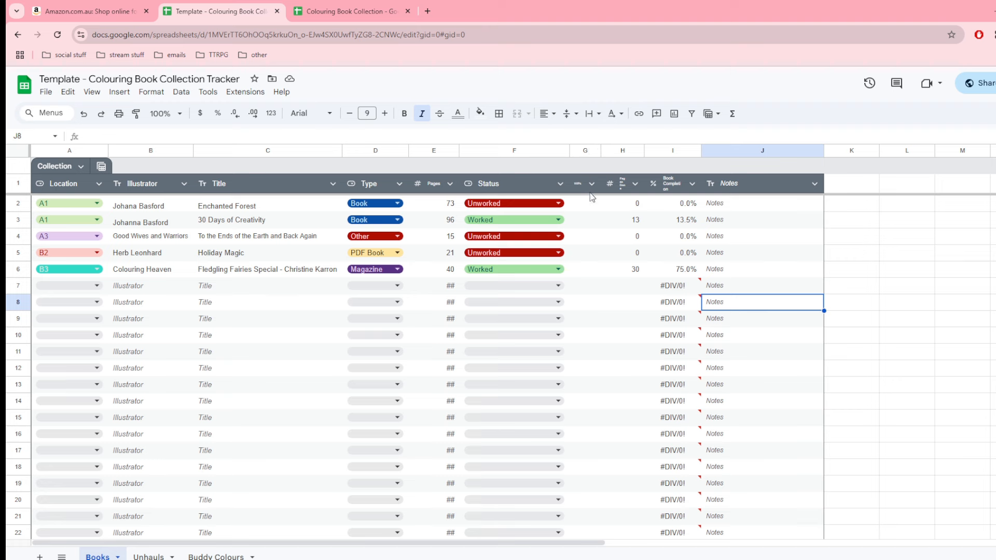
{"action": "left_click", "coordinate": [437, 150]}
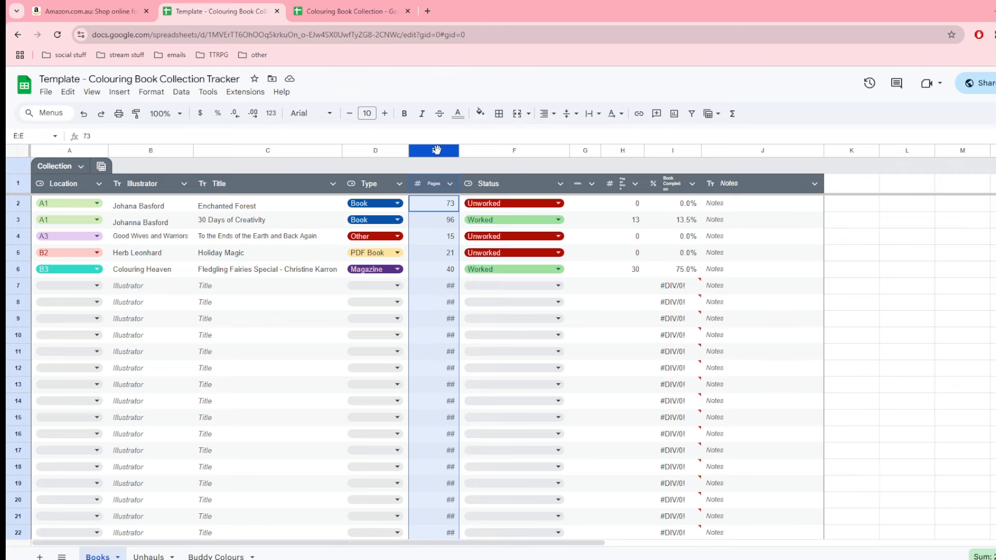
{"action": "left_click", "coordinate": [353, 11]}
{"action": "scroll", "coordinate": [406, 317], "scroll_direction": "down", "scroll_amount": 3}
{"action": "scroll", "coordinate": [406, 316], "scroll_direction": "down", "scroll_amount": 9}
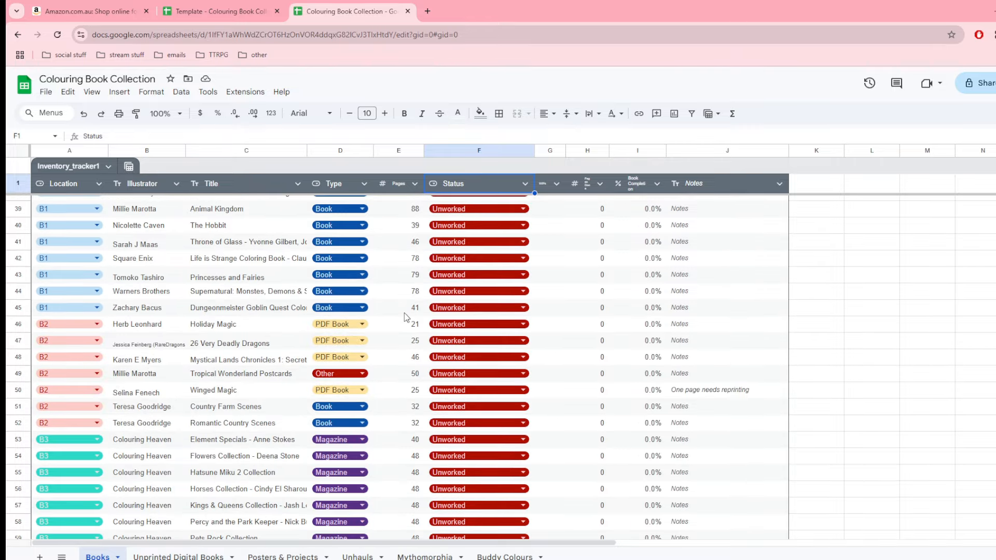
{"action": "scroll", "coordinate": [406, 317], "scroll_direction": "down", "scroll_amount": 4}
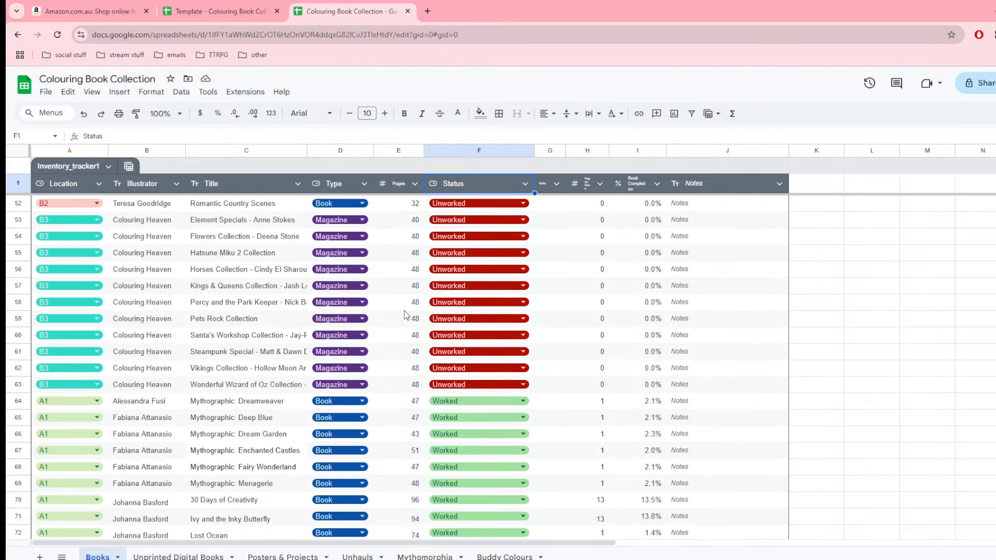
{"action": "scroll", "coordinate": [406, 315], "scroll_direction": "down", "scroll_amount": 4}
{"action": "scroll", "coordinate": [406, 315], "scroll_direction": "down", "scroll_amount": 12}
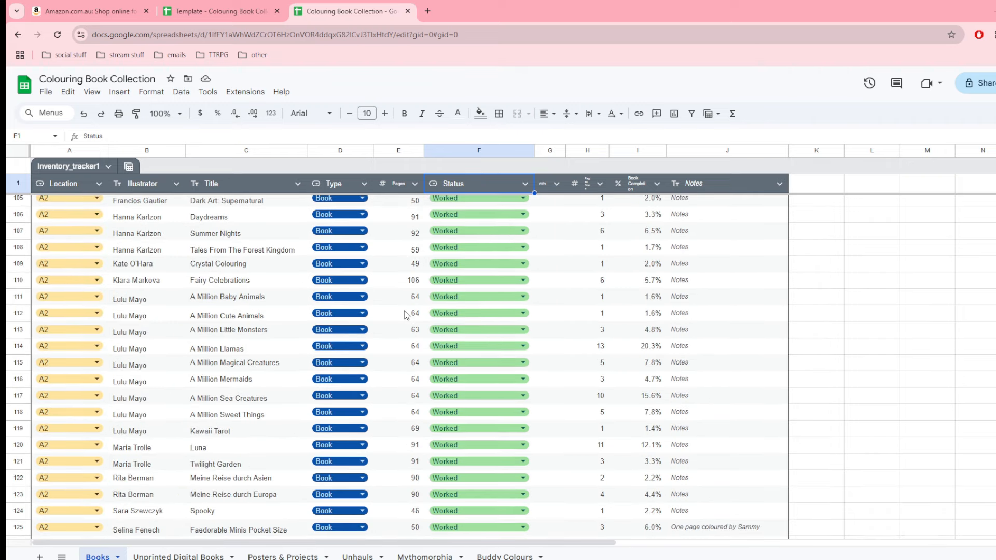
{"action": "scroll", "coordinate": [406, 315], "scroll_direction": "up", "scroll_amount": 20}
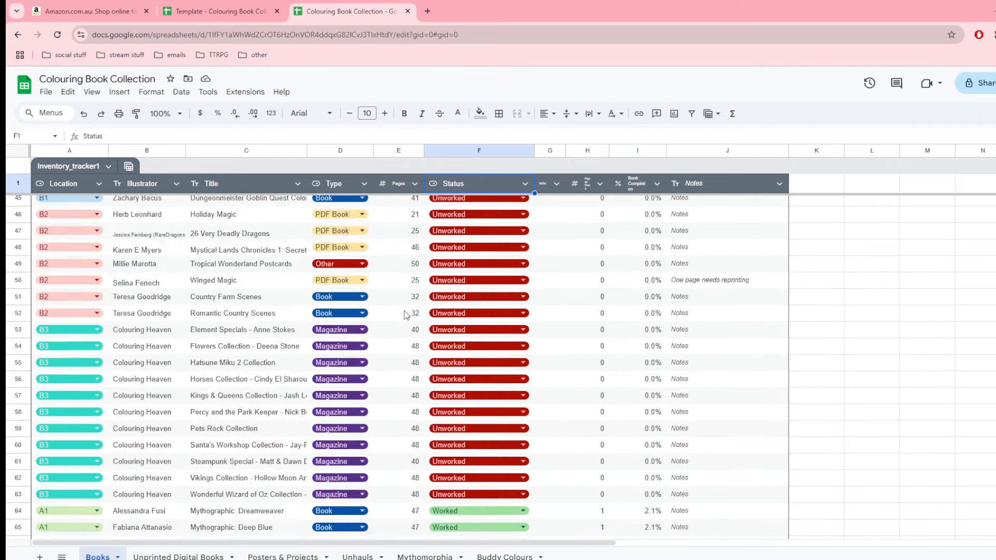
Step: Compare the page count recorded for Romantic Country: The Second Tale with the print length on its Amazon listing, and return to the collection spreadsheet
{"action": "scroll", "coordinate": [406, 315], "scroll_direction": "up", "scroll_amount": 7}
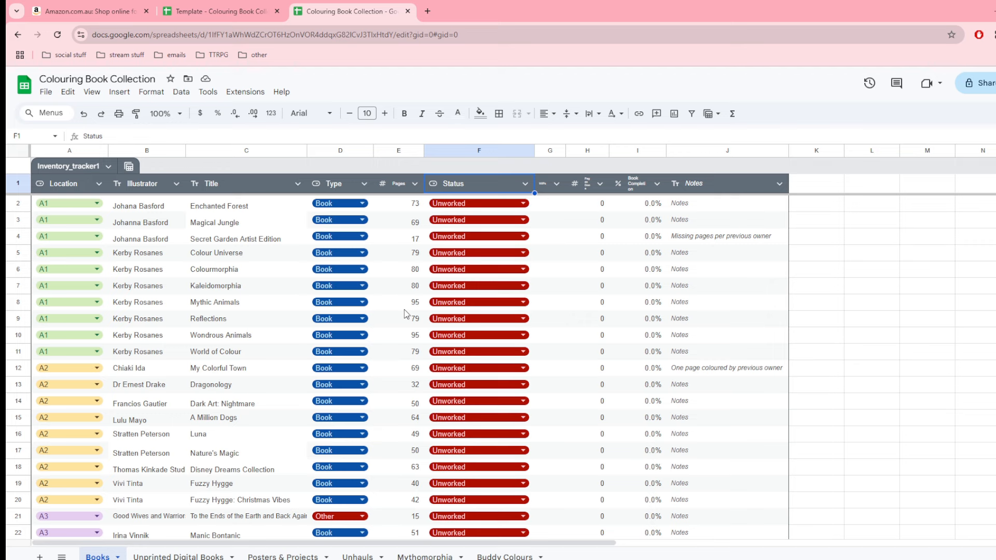
{"action": "scroll", "coordinate": [406, 314], "scroll_direction": "down", "scroll_amount": 6}
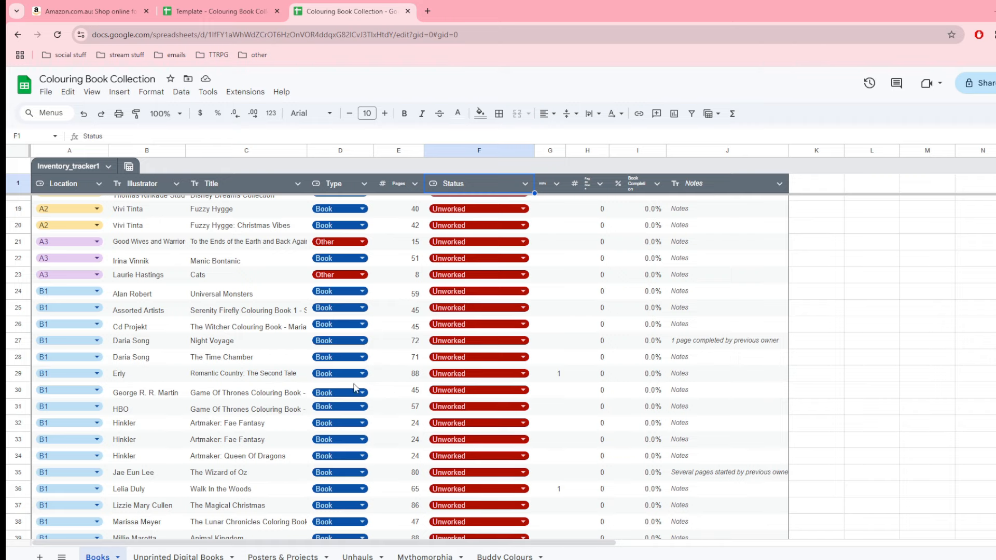
{"action": "scroll", "coordinate": [371, 380], "scroll_direction": "up", "scroll_amount": 2}
{"action": "scroll", "coordinate": [348, 392], "scroll_direction": "up", "scroll_amount": 3}
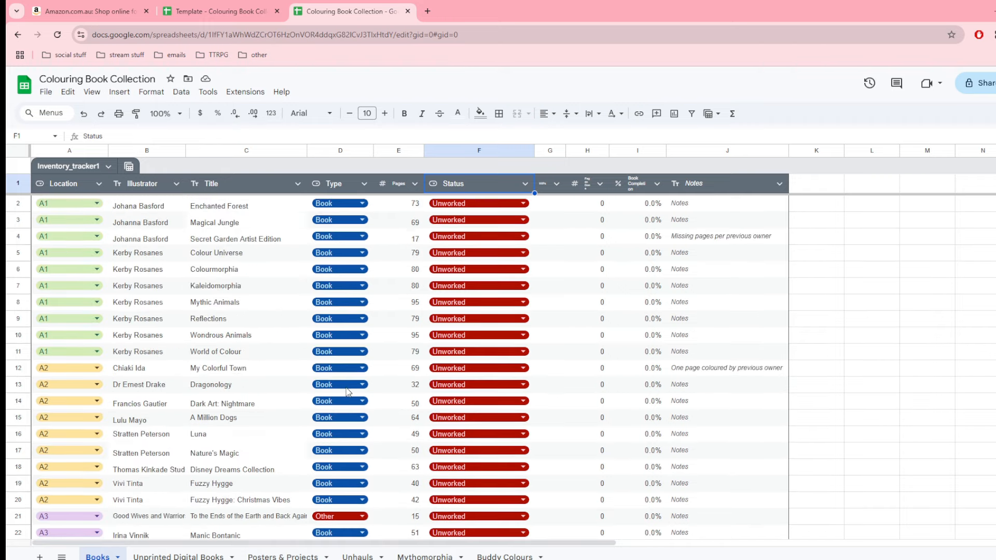
{"action": "scroll", "coordinate": [348, 392], "scroll_direction": "down", "scroll_amount": 4}
{"action": "scroll", "coordinate": [347, 392], "scroll_direction": "up", "scroll_amount": 3}
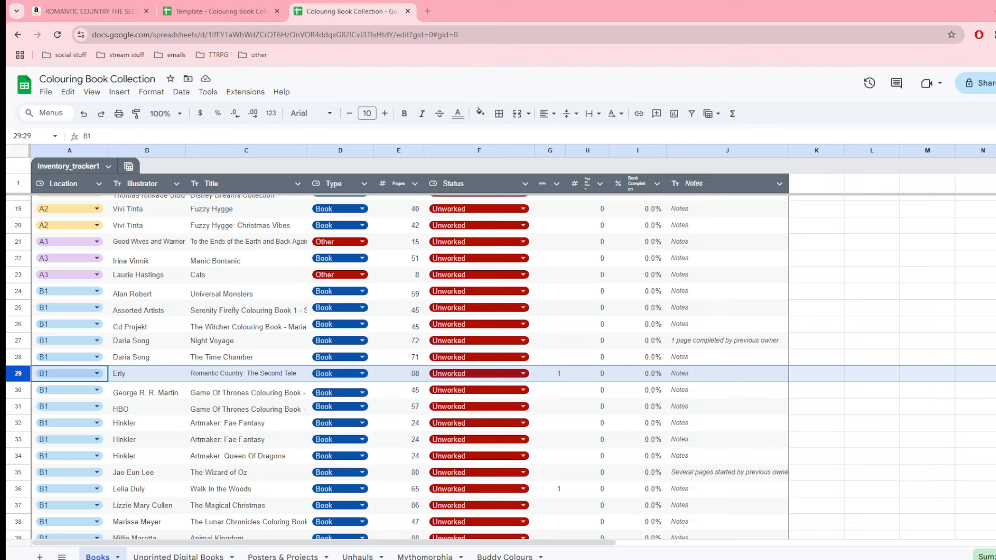
{"action": "left_click", "coordinate": [412, 377]}
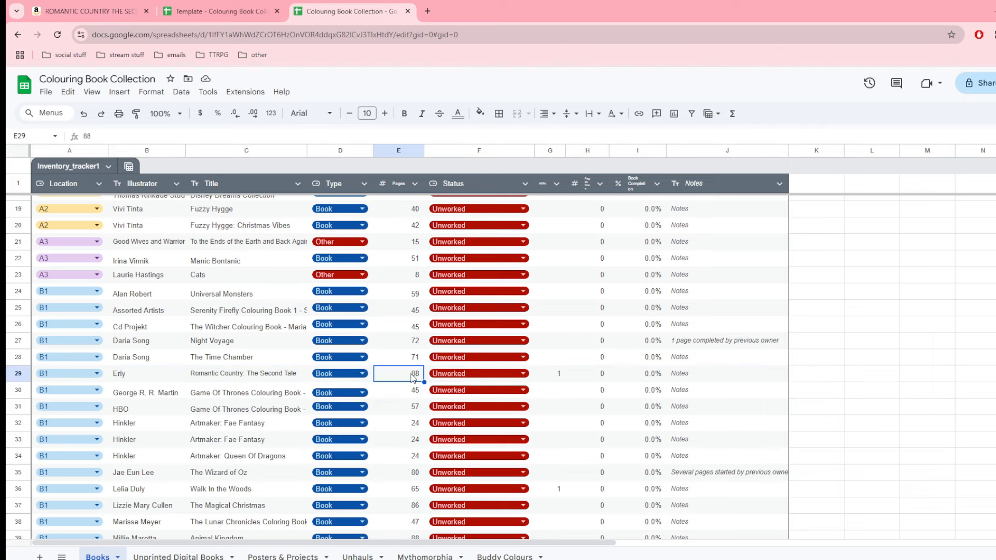
{"action": "left_click", "coordinate": [97, 11]}
{"action": "left_click_drag", "start_coordinate": [304, 419], "coordinate": [364, 425]}
{"action": "left_click", "coordinate": [364, 425]}
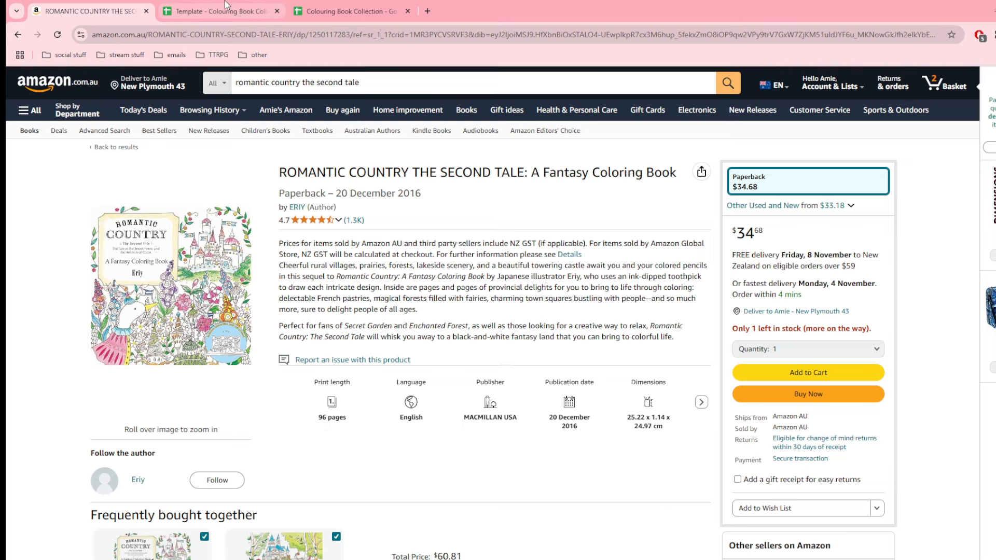
{"action": "left_click", "coordinate": [344, 15]}
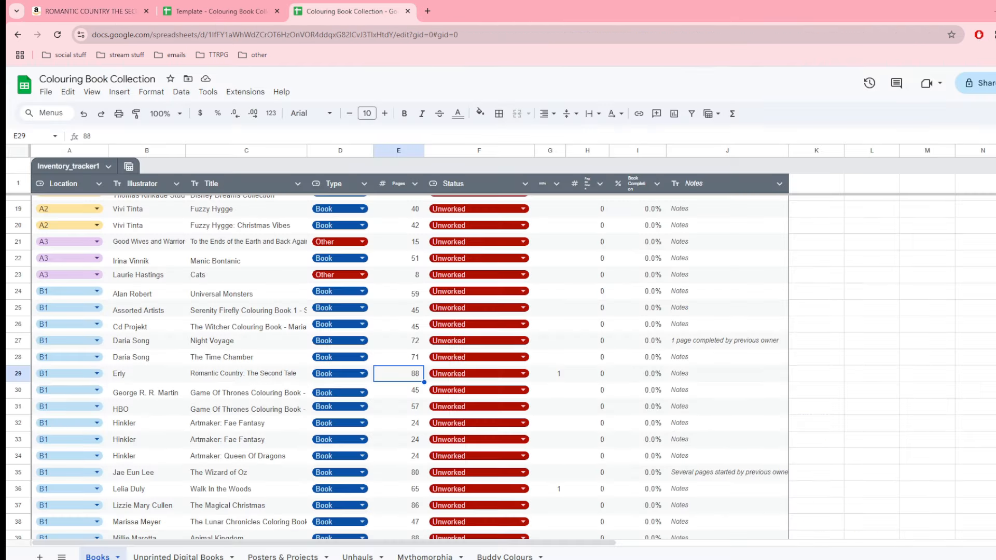
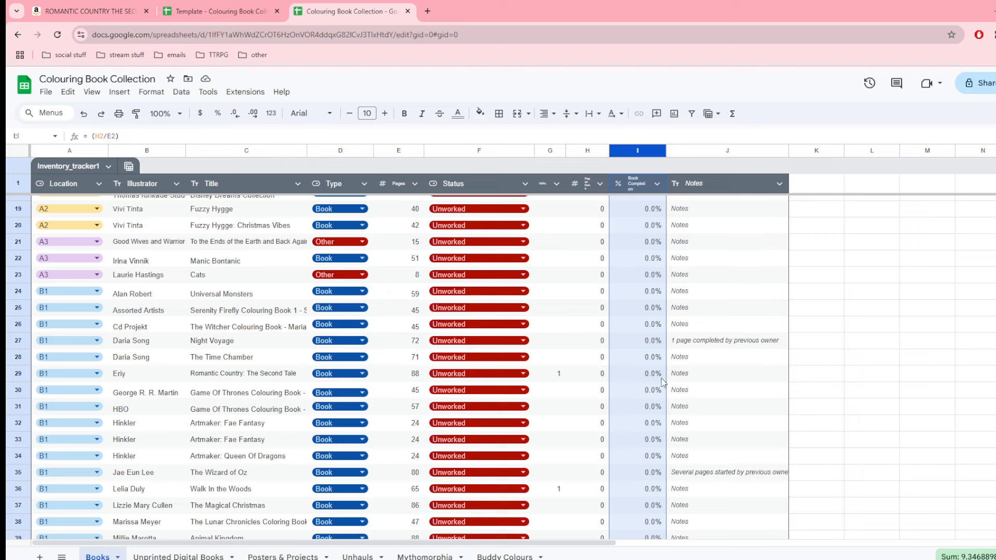
Step: Try a Pages Done value of 1 for Romantic Country: The Second Tale, and reset it to 0
{"action": "left_click", "coordinate": [602, 377]}
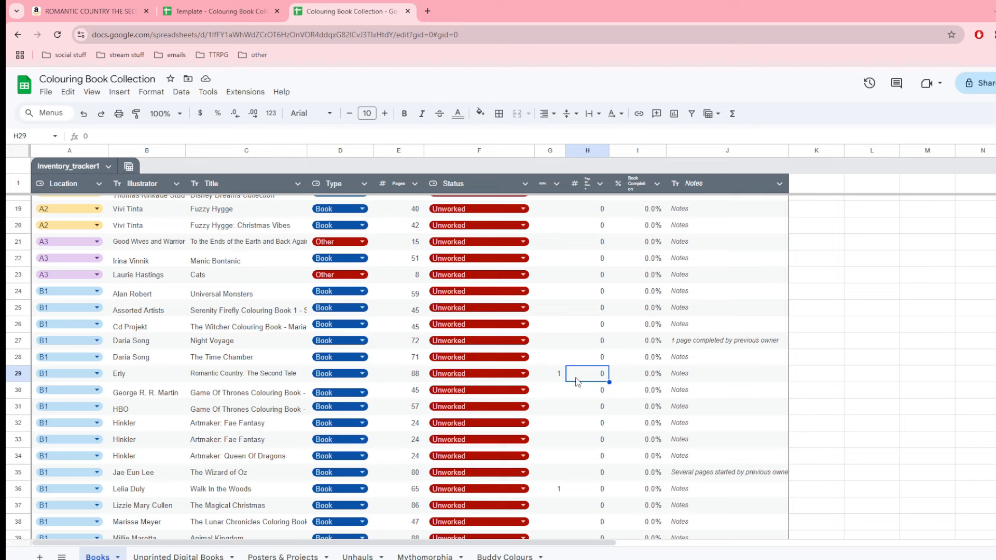
{"action": "type", "text": "1"}
{"action": "key", "text": "Return"}
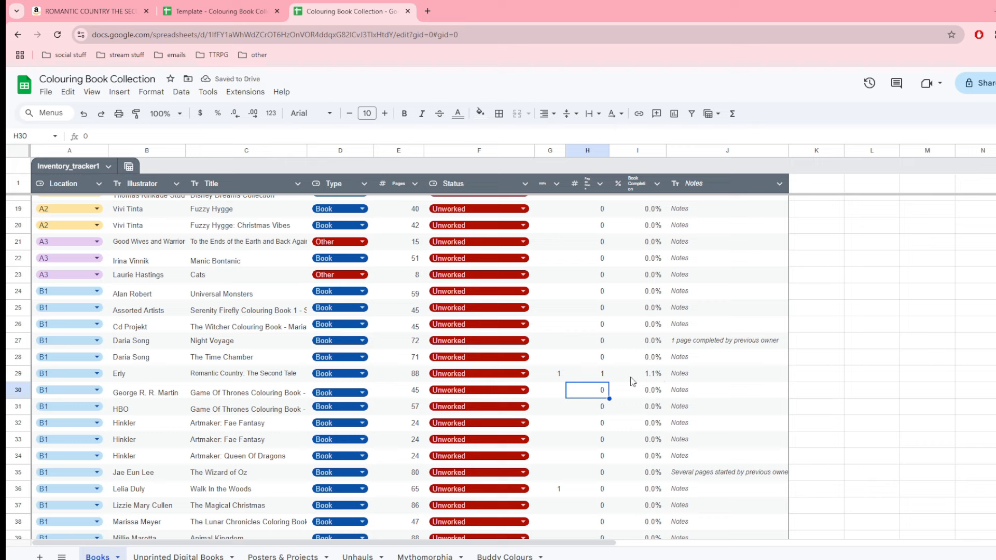
{"action": "left_click", "coordinate": [597, 376]}
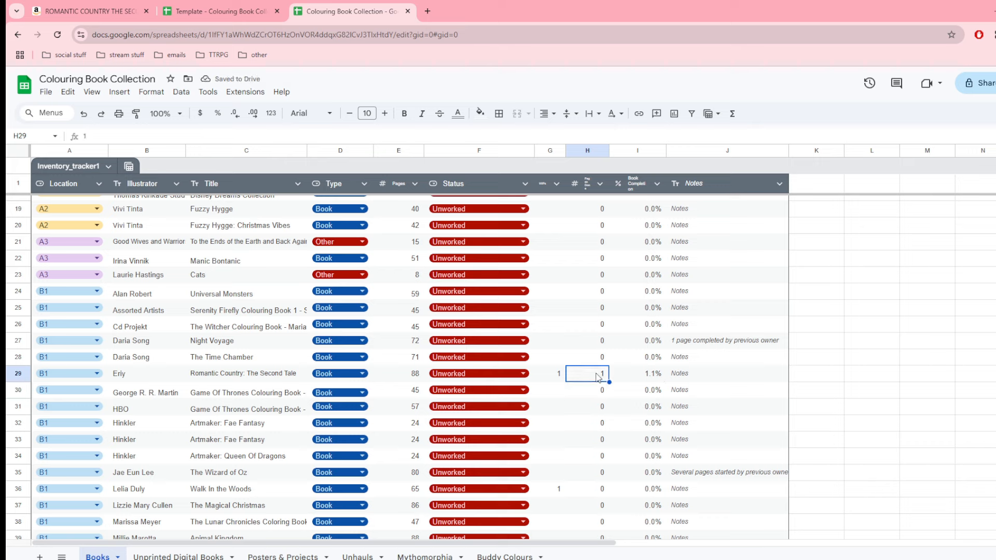
{"action": "type", "text": "0"}
{"action": "left_click", "coordinate": [598, 391]}
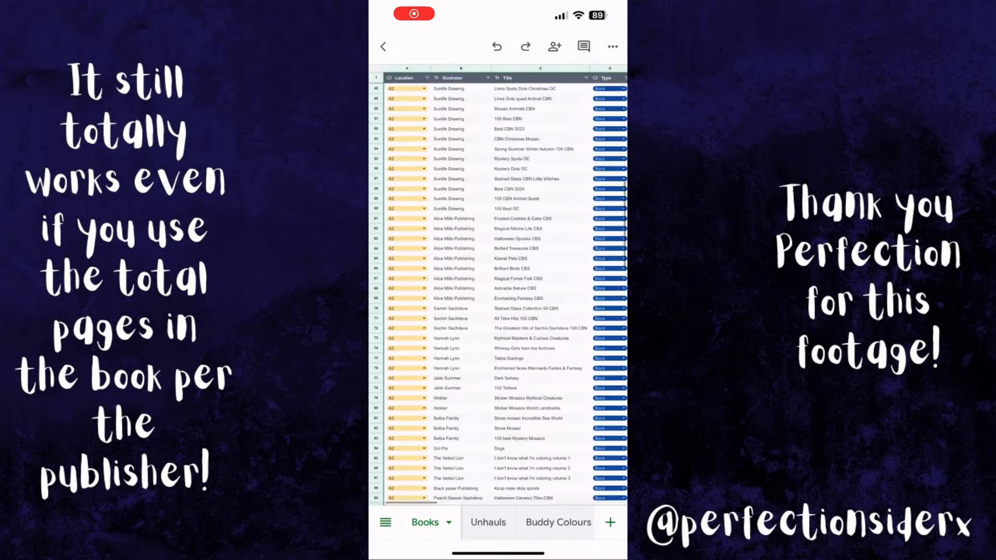
Step: Examine the Books sheet in the mobile spreadsheet, from locations and titles across to Status, WIPs, Pages Done, completion percentages and Notes
{"action": "scroll", "coordinate": [498, 290], "scroll_direction": "down", "scroll_amount": 5}
{"action": "scroll", "coordinate": [498, 303], "scroll_direction": "down", "scroll_amount": 5}
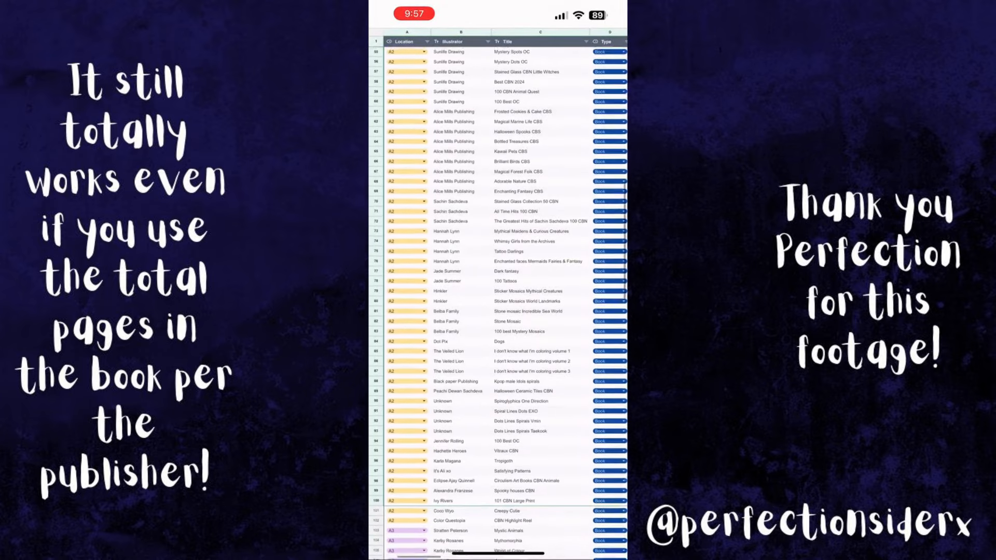
{"action": "scroll", "coordinate": [498, 301], "scroll_direction": "down", "scroll_amount": 10}
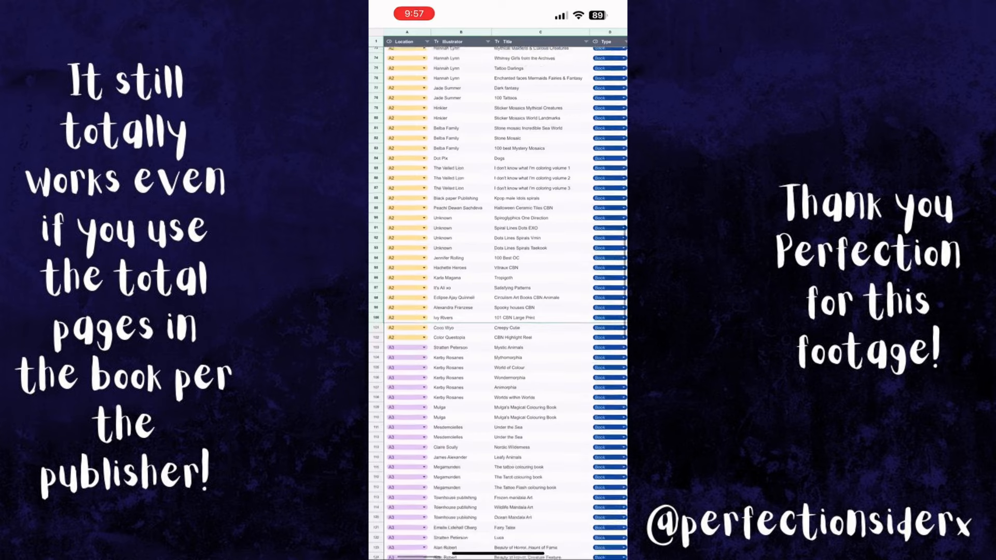
{"action": "scroll", "coordinate": [498, 301], "scroll_direction": "down", "scroll_amount": 3}
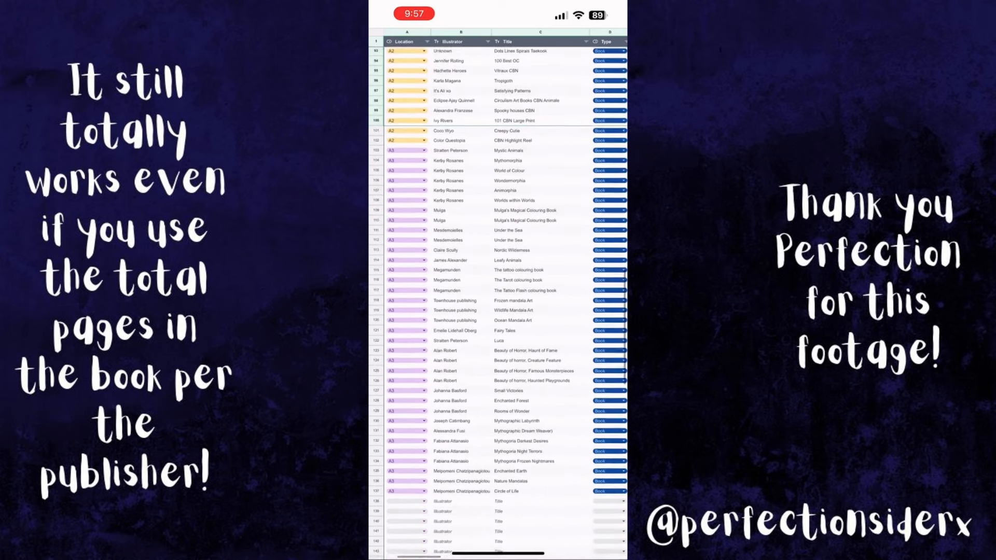
{"action": "scroll", "coordinate": [498, 300], "scroll_direction": "right", "scroll_amount": 5}
{"action": "scroll", "coordinate": [498, 301], "scroll_direction": "right", "scroll_amount": 5}
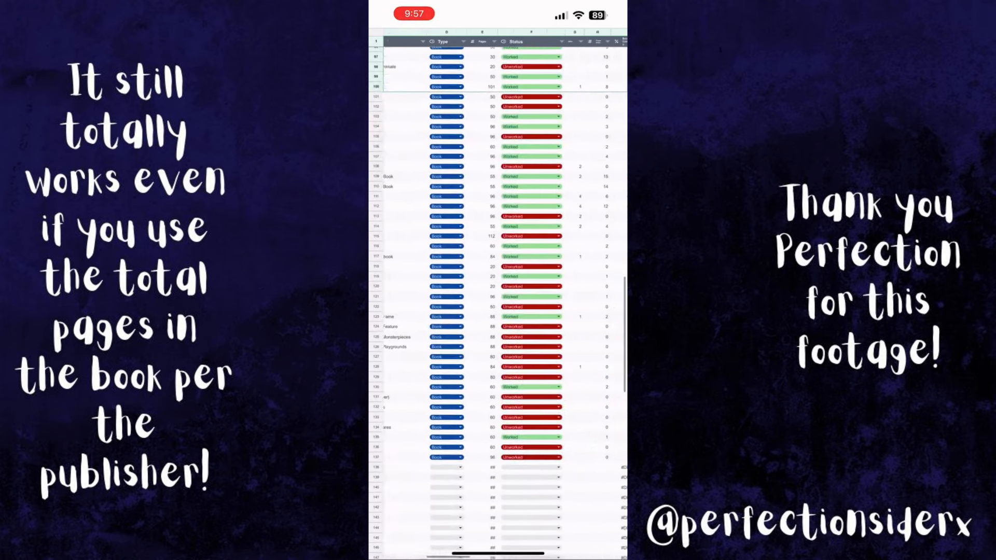
{"action": "scroll", "coordinate": [498, 301], "scroll_direction": "up", "scroll_amount": 3}
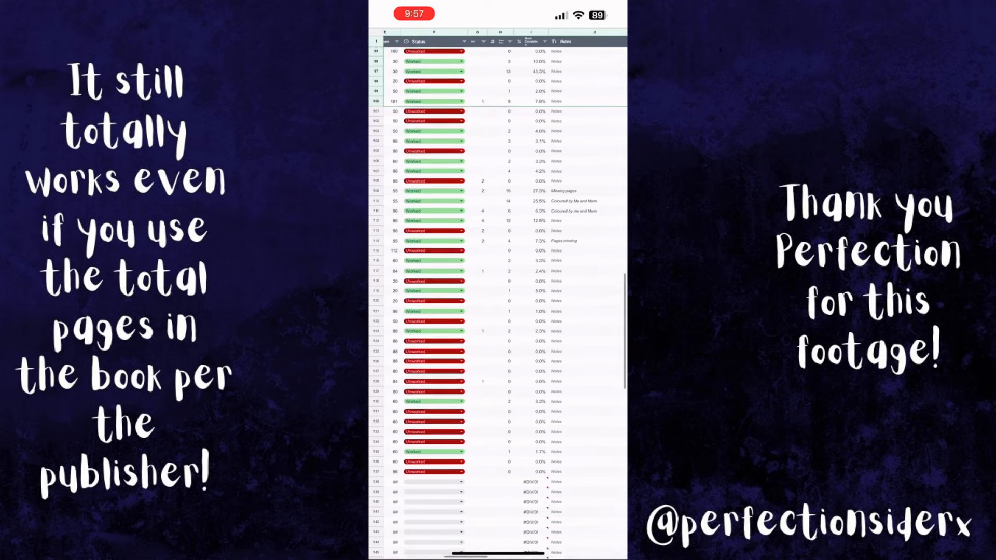
{"action": "scroll", "coordinate": [498, 301], "scroll_direction": "up", "scroll_amount": 5}
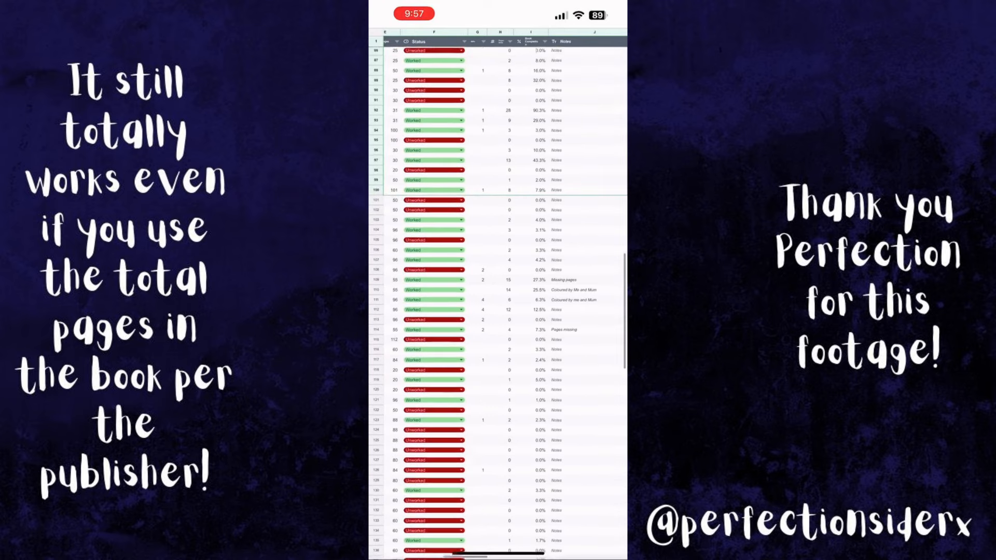
{"action": "scroll", "coordinate": [498, 301], "scroll_direction": "up", "scroll_amount": 2}
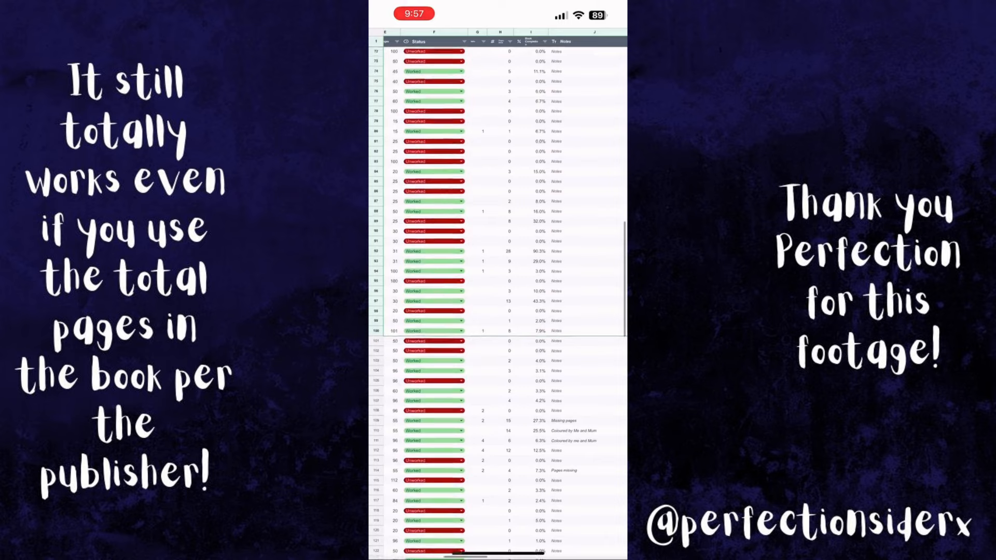
{"action": "scroll", "coordinate": [497, 301], "scroll_direction": "up", "scroll_amount": 7}
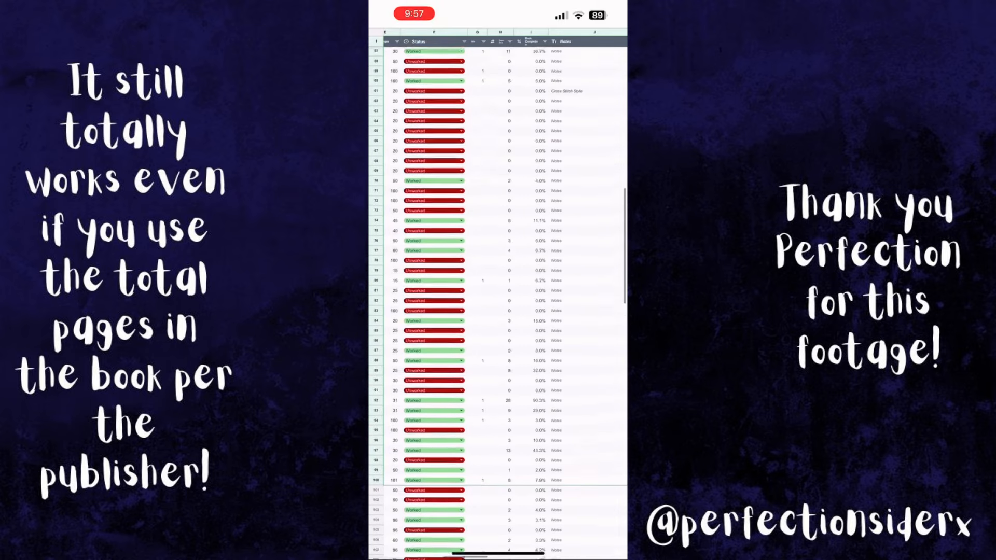
{"action": "scroll", "coordinate": [498, 301], "scroll_direction": "up", "scroll_amount": 5}
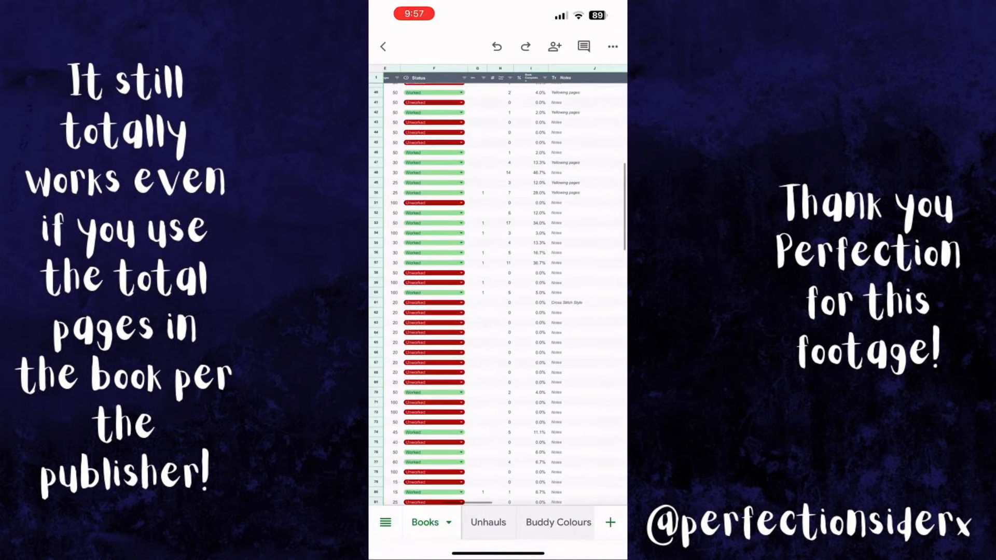
{"action": "scroll", "coordinate": [498, 301], "scroll_direction": "up", "scroll_amount": 8}
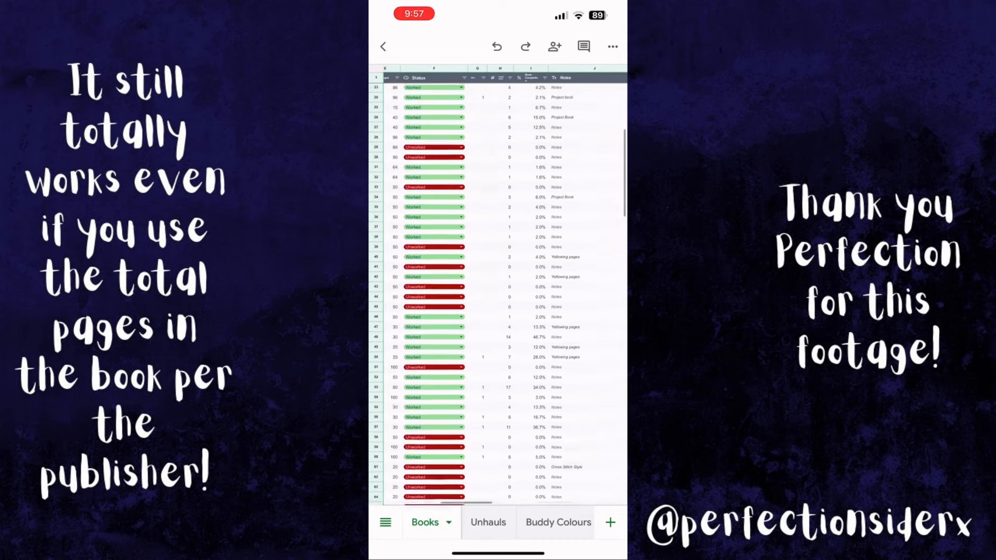
{"action": "scroll", "coordinate": [498, 301], "scroll_direction": "up", "scroll_amount": 7}
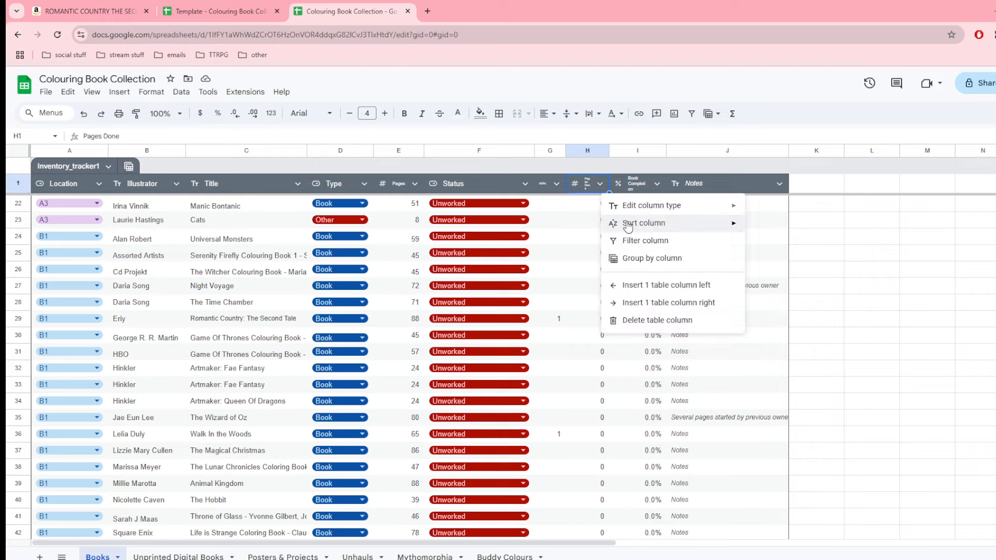
Step: Sort the Books sheet of the Colouring Book Collection by the Pages Done column from A to Z
{"action": "mouse_move", "coordinate": [628, 226]}
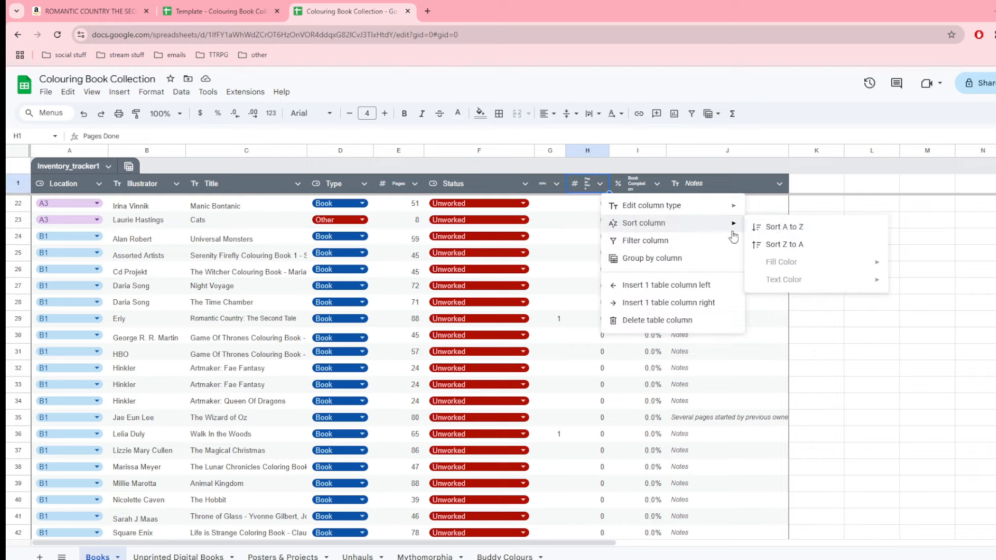
{"action": "left_click", "coordinate": [766, 225]}
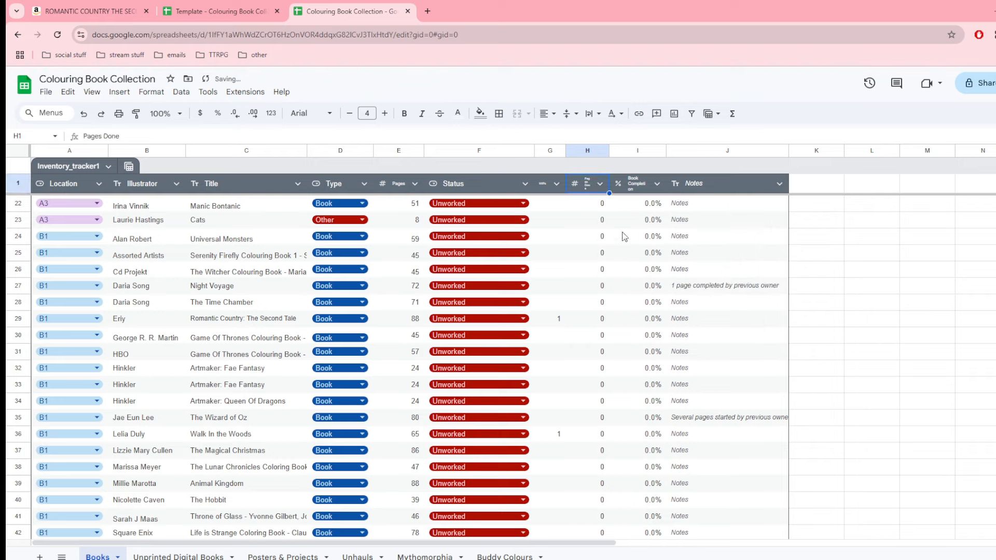
{"action": "scroll", "coordinate": [611, 297], "scroll_direction": "down", "scroll_amount": 20}
{"action": "scroll", "coordinate": [611, 296], "scroll_direction": "down", "scroll_amount": 20}
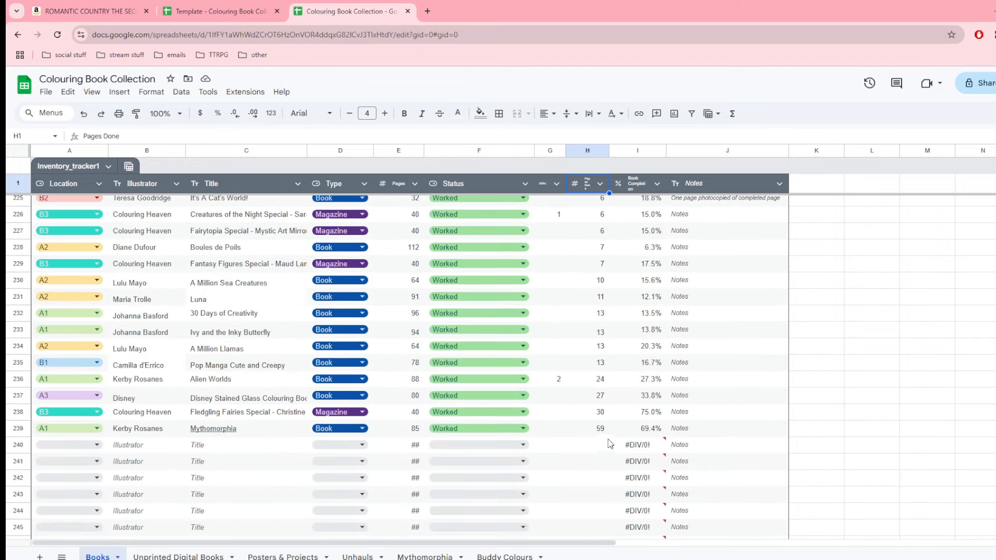
Step: Inspect Pages Done for Mythomorphia and Book Completion for the Fledgling Fairies Special, and look over the neighbouring Worked rows
{"action": "left_click", "coordinate": [605, 430]}
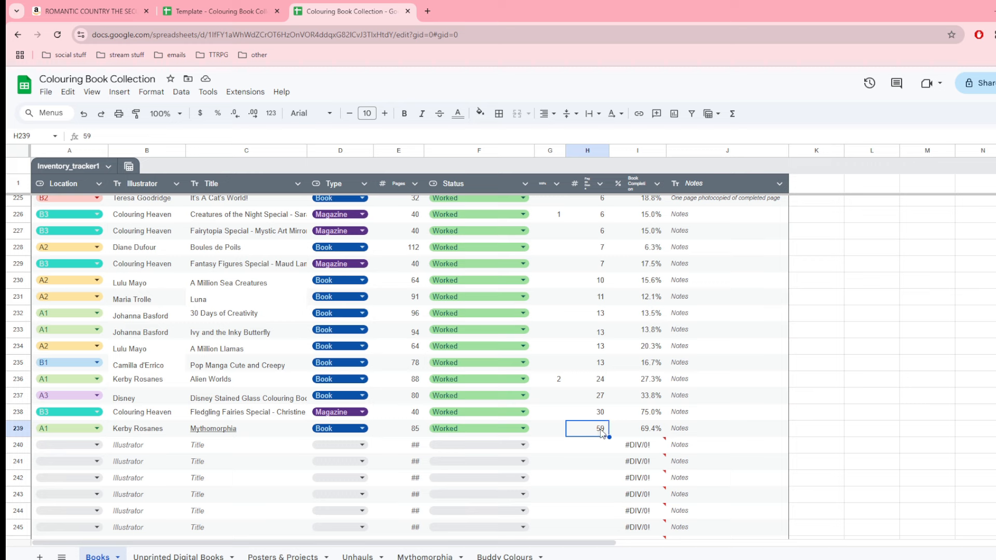
{"action": "left_click", "coordinate": [656, 418]}
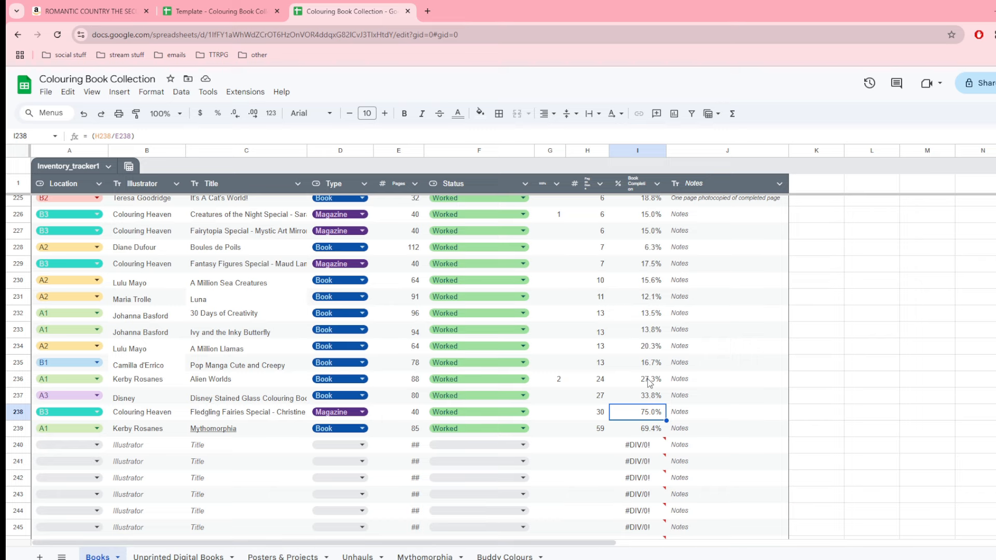
{"action": "scroll", "coordinate": [549, 266], "scroll_direction": "up", "scroll_amount": 8}
{"action": "scroll", "coordinate": [554, 262], "scroll_direction": "down", "scroll_amount": 12}
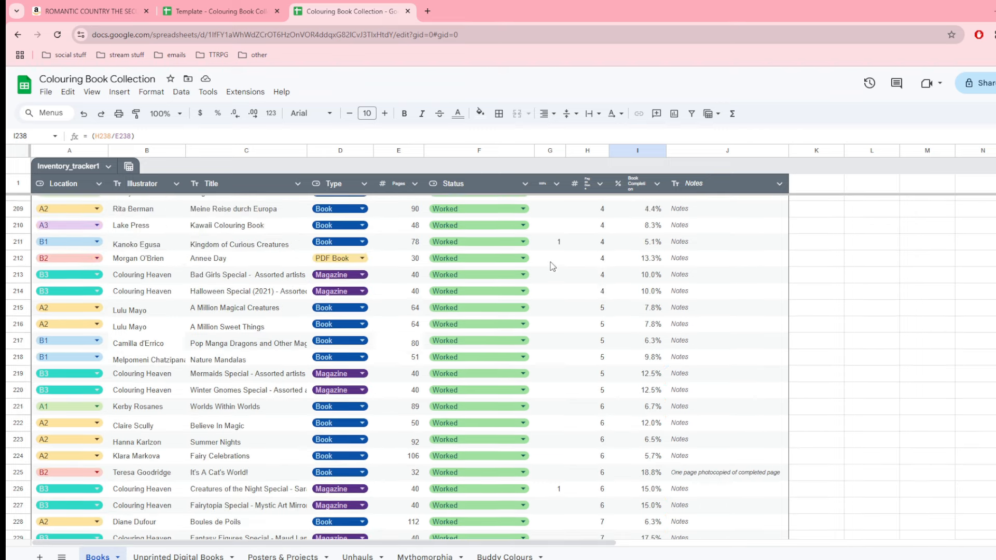
Step: Highlight the Pages Done and WIPs columns in turn, and inspect both values for Alien Worlds
{"action": "left_click", "coordinate": [591, 153]}
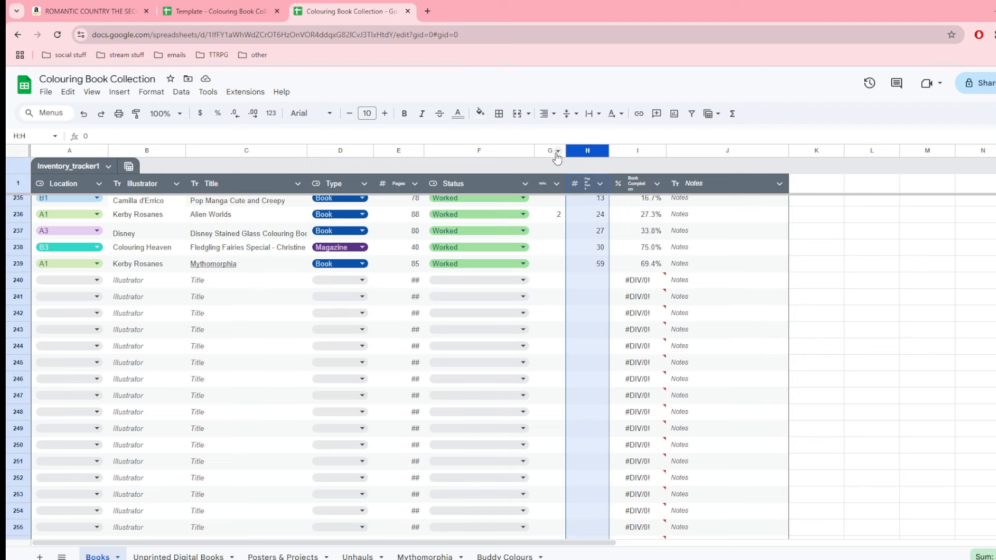
{"action": "left_click", "coordinate": [549, 151]}
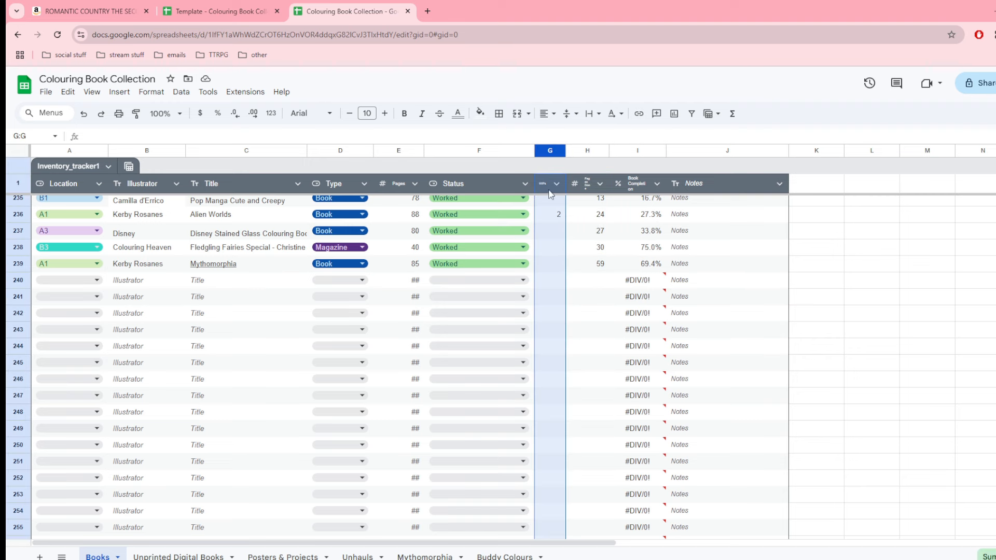
{"action": "left_click", "coordinate": [556, 214]}
{"action": "scroll", "coordinate": [554, 224], "scroll_direction": "up", "scroll_amount": 3}
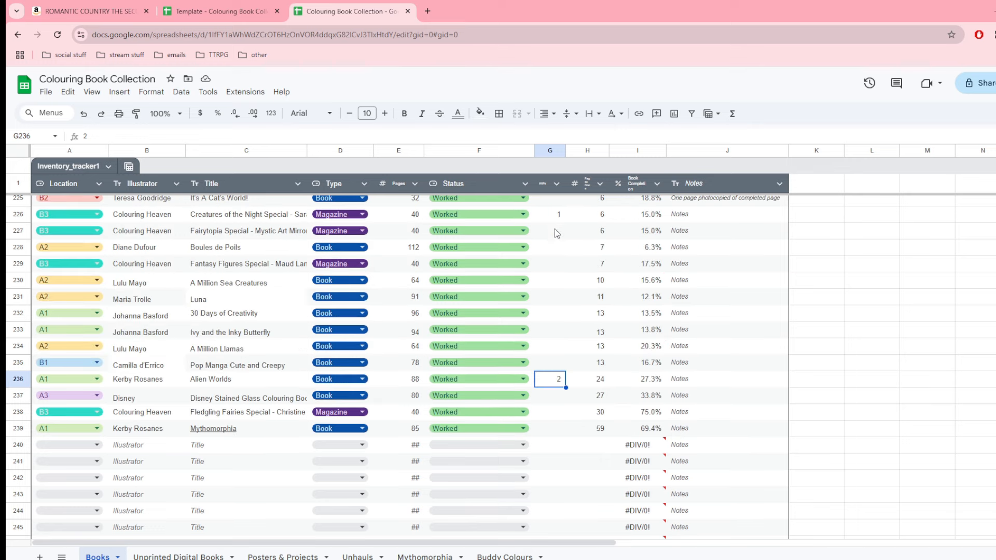
{"action": "left_click", "coordinate": [601, 379]}
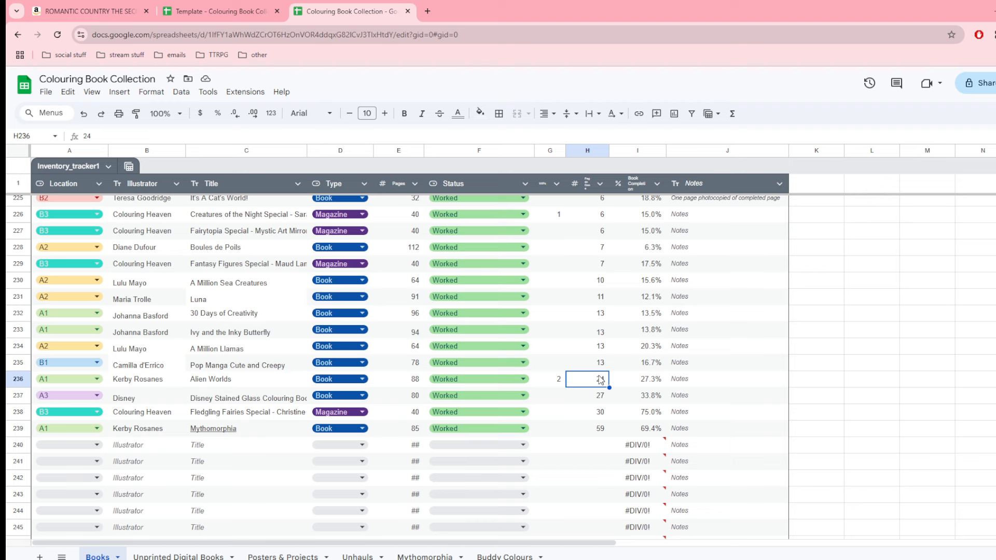
Step: Sort the Books sheet by the WIPs column from A to Z and select the Pages Done value for Alien Worlds
{"action": "left_click", "coordinate": [556, 184]}
{"action": "mouse_move", "coordinate": [603, 228]}
{"action": "left_click", "coordinate": [744, 224]}
{"action": "scroll", "coordinate": [586, 289], "scroll_direction": "up", "scroll_amount": 10}
{"action": "scroll", "coordinate": [529, 308], "scroll_direction": "up", "scroll_amount": 20}
{"action": "scroll", "coordinate": [534, 296], "scroll_direction": "up", "scroll_amount": 3}
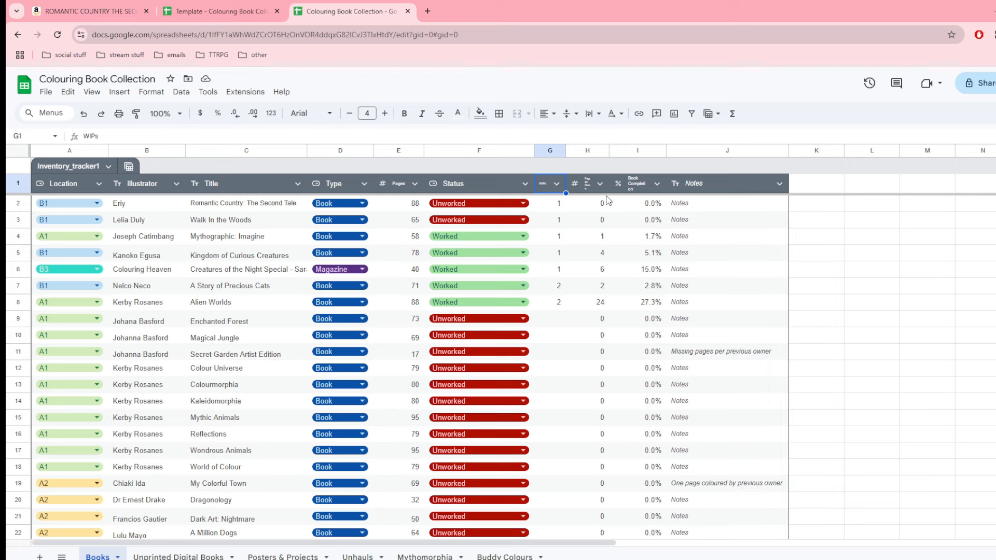
{"action": "left_click", "coordinate": [591, 305]}
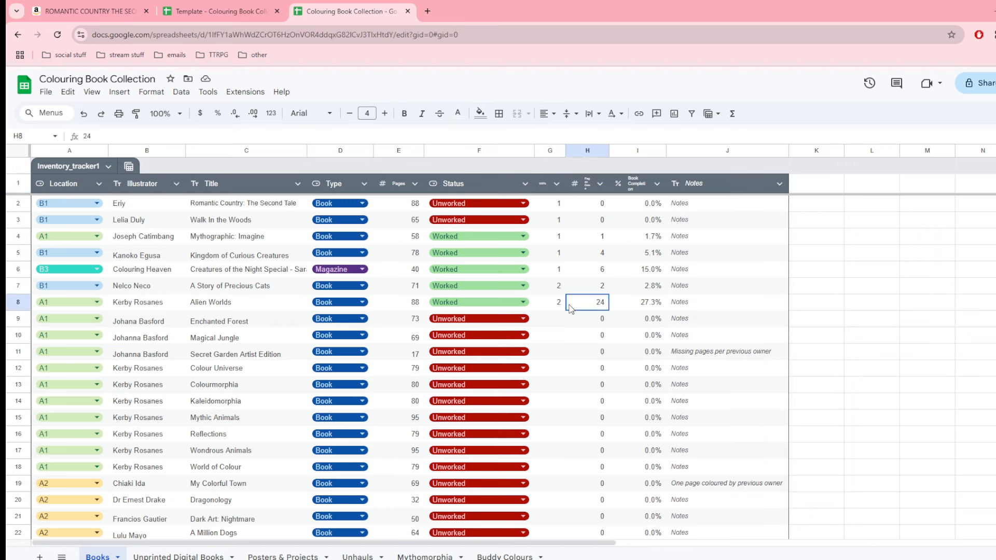
Step: Inspect the WIPs, Pages and Pages Done values for Alien Worlds in turn
{"action": "left_click", "coordinate": [564, 309]}
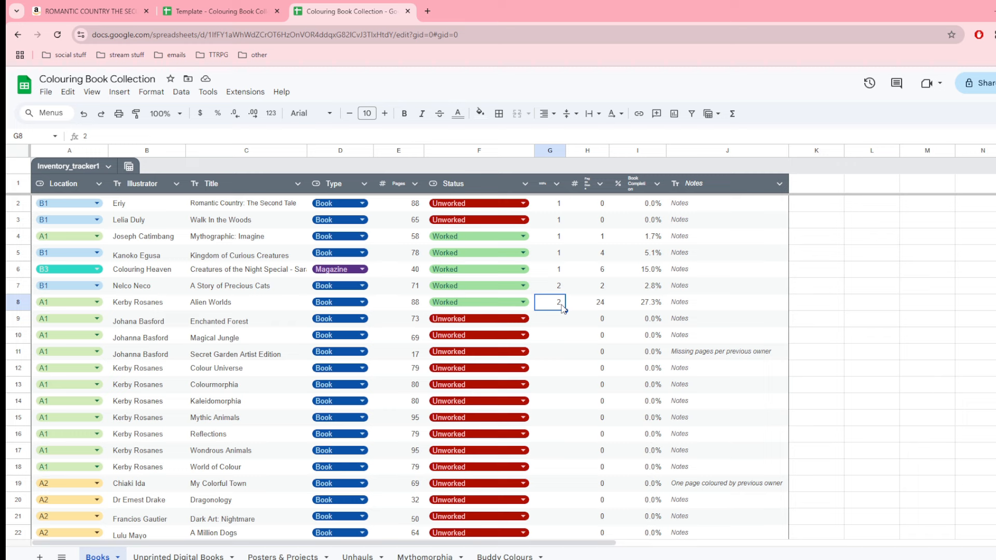
{"action": "left_click", "coordinate": [420, 306]}
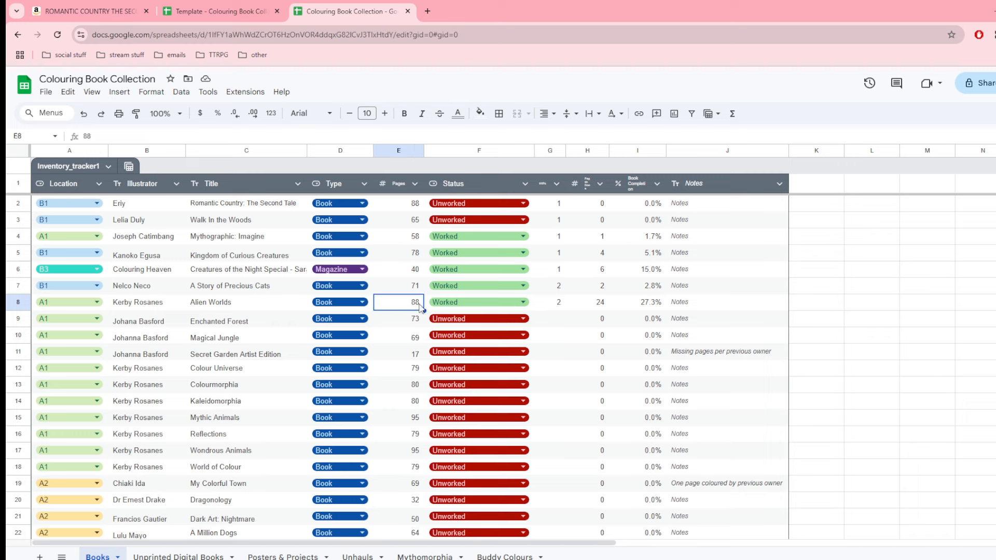
{"action": "left_click", "coordinate": [564, 309]}
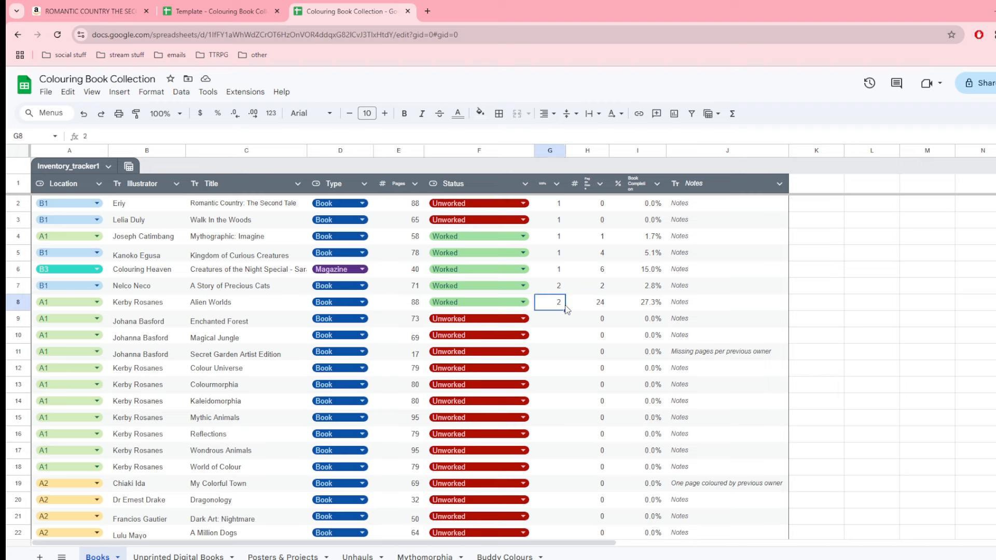
{"action": "left_click", "coordinate": [605, 308]}
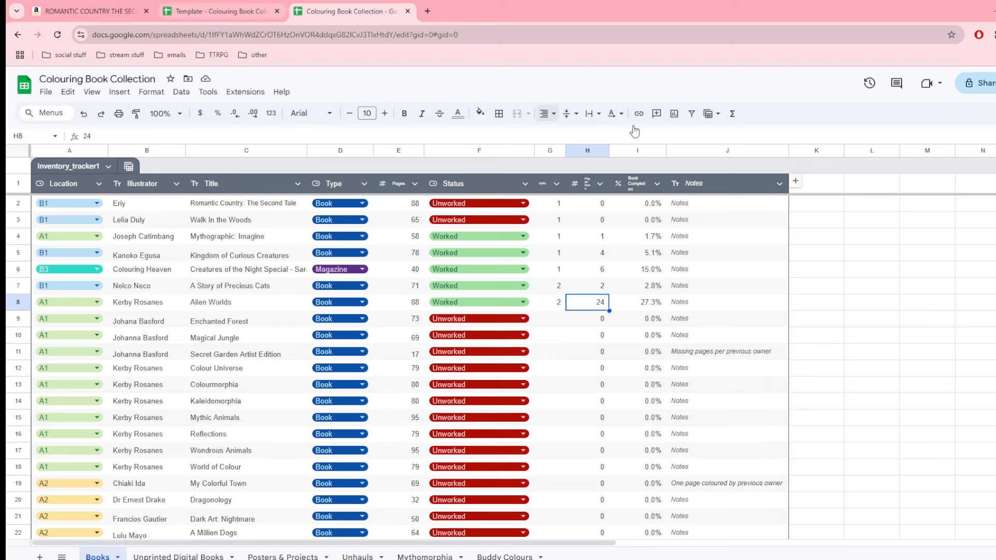
Step: Look through the Notes column, inspecting the entries for Secret Garden Artist Edition, My Colorful Town and Winged Magic
{"action": "left_click", "coordinate": [717, 151]}
{"action": "left_click", "coordinate": [744, 340]}
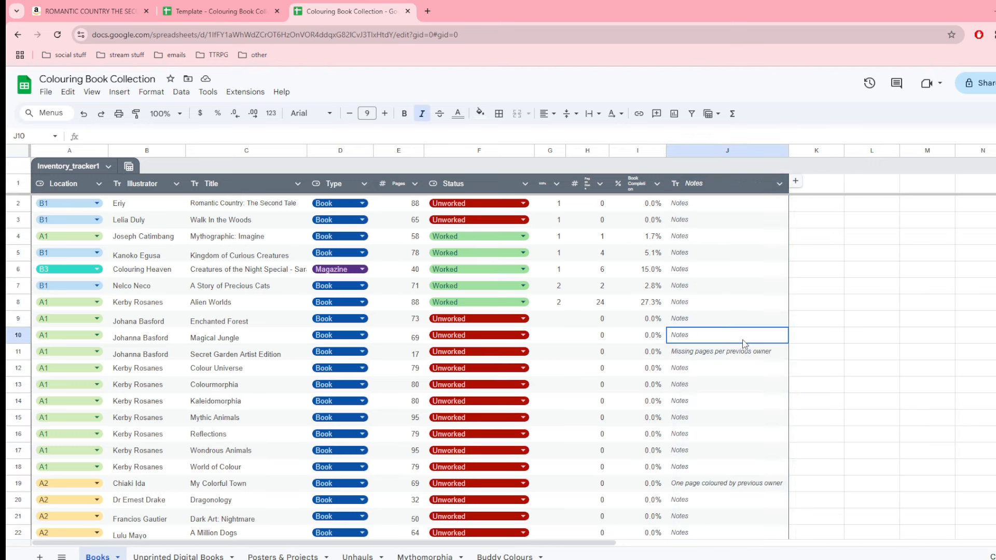
{"action": "scroll", "coordinate": [740, 370], "scroll_direction": "down", "scroll_amount": 3}
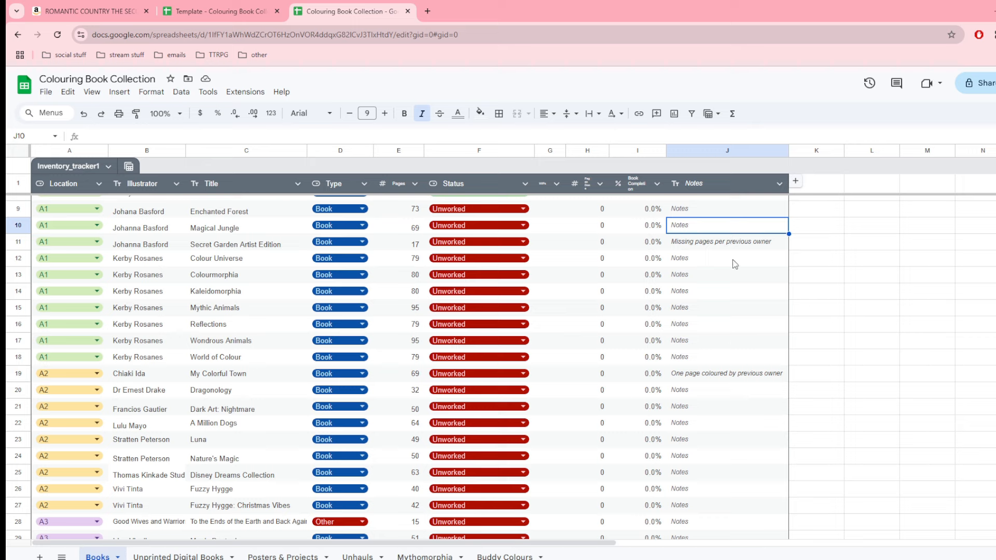
{"action": "left_click", "coordinate": [734, 244]}
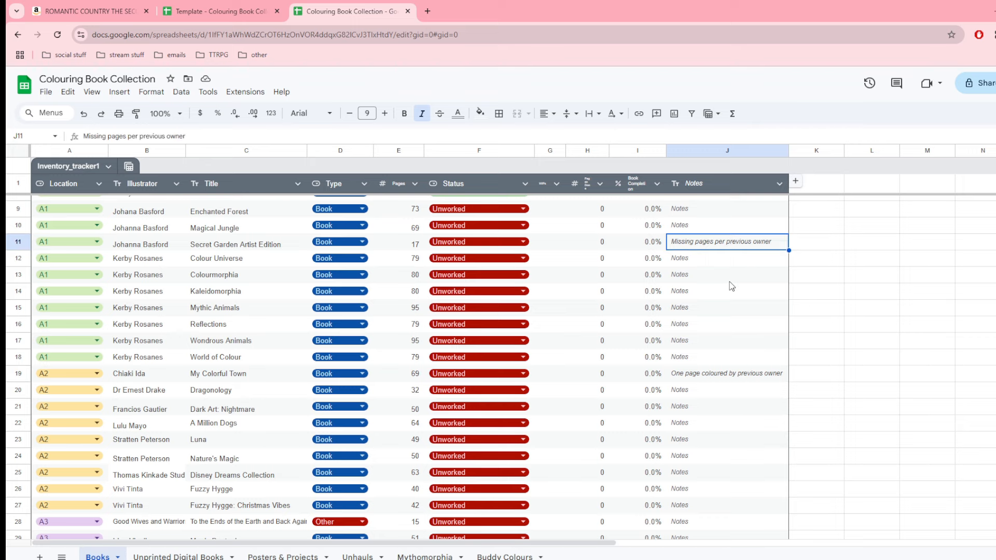
{"action": "scroll", "coordinate": [731, 285], "scroll_direction": "down", "scroll_amount": 5}
{"action": "scroll", "coordinate": [731, 286], "scroll_direction": "up", "scroll_amount": 3}
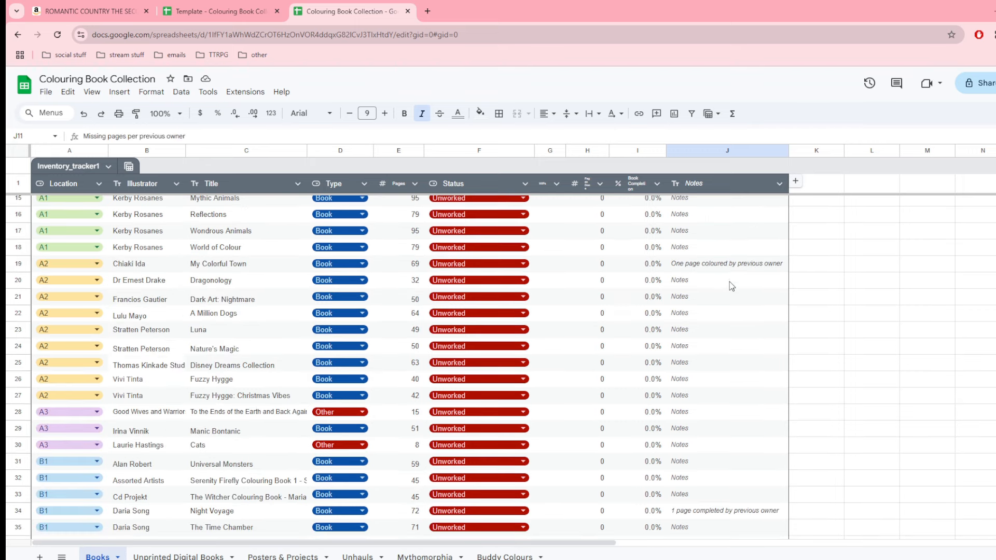
{"action": "left_click", "coordinate": [731, 261]}
{"action": "scroll", "coordinate": [730, 269], "scroll_direction": "down", "scroll_amount": 15}
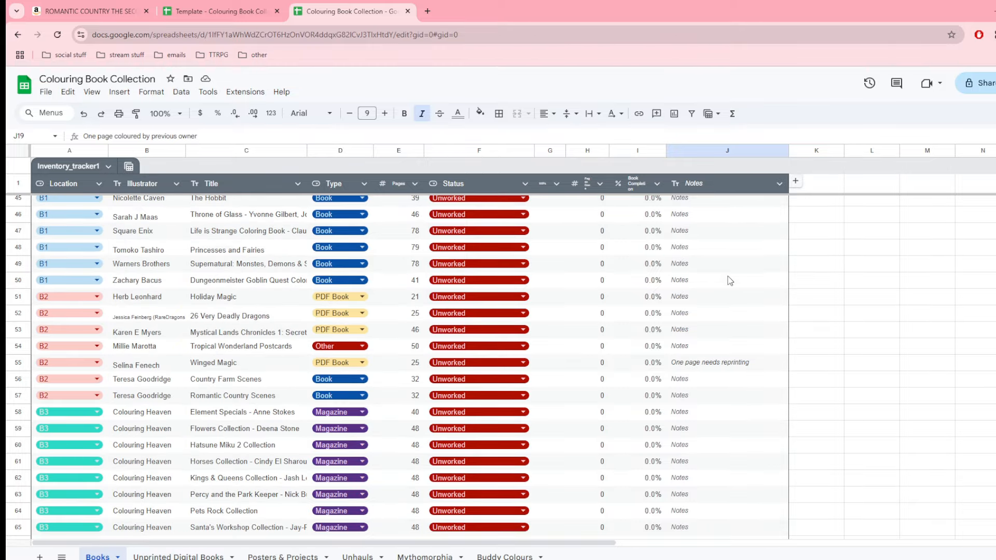
{"action": "scroll", "coordinate": [706, 249], "scroll_direction": "up", "scroll_amount": 1}
{"action": "left_click", "coordinate": [703, 258]}
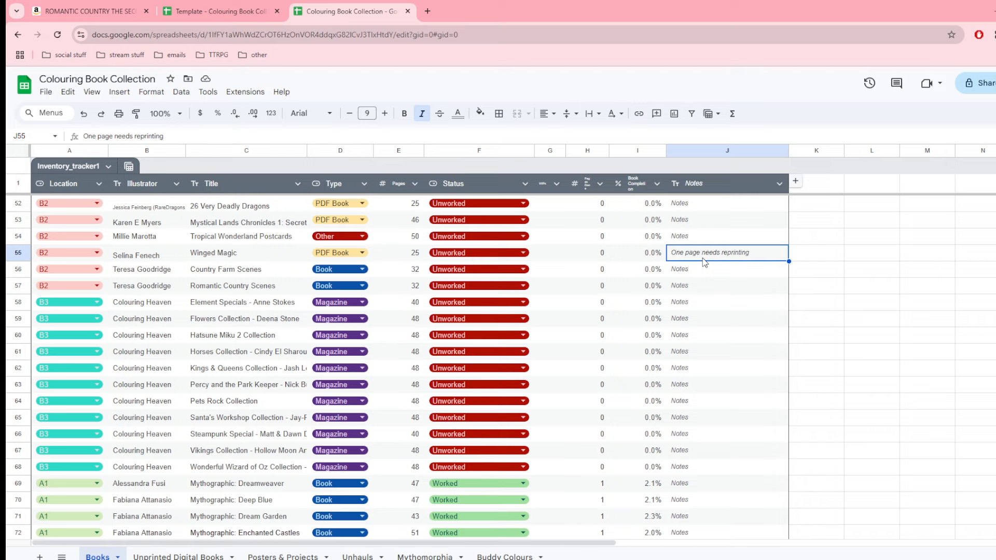
{"action": "scroll", "coordinate": [702, 257], "scroll_direction": "down", "scroll_amount": 18}
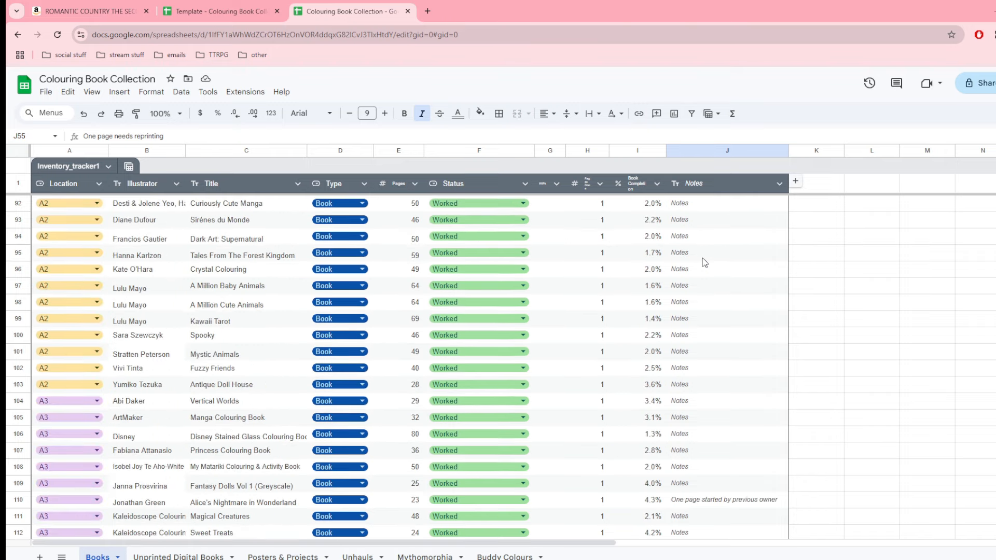
{"action": "scroll", "coordinate": [702, 257], "scroll_direction": "down", "scroll_amount": 6}
{"action": "scroll", "coordinate": [702, 257], "scroll_direction": "up", "scroll_amount": 14}
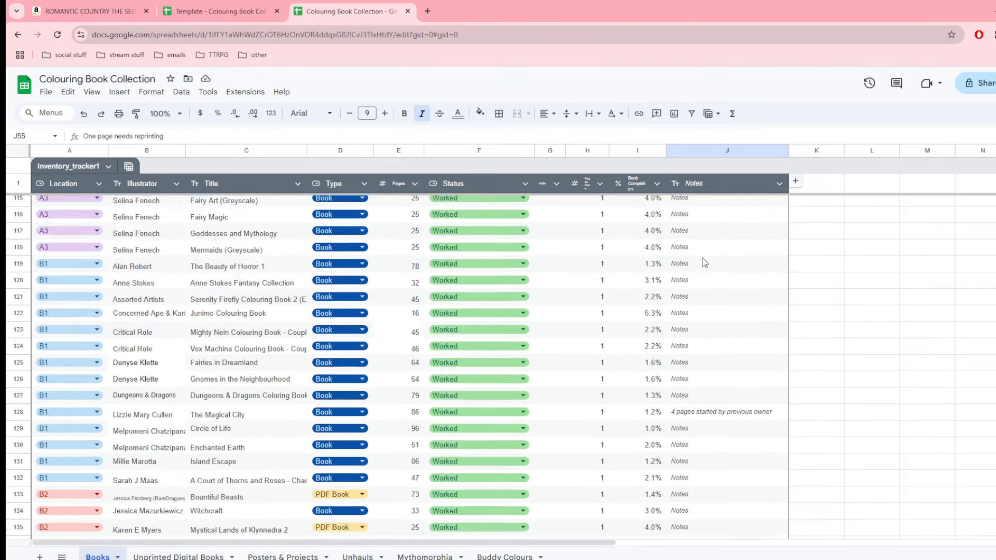
{"action": "scroll", "coordinate": [703, 257], "scroll_direction": "up", "scroll_amount": 20}
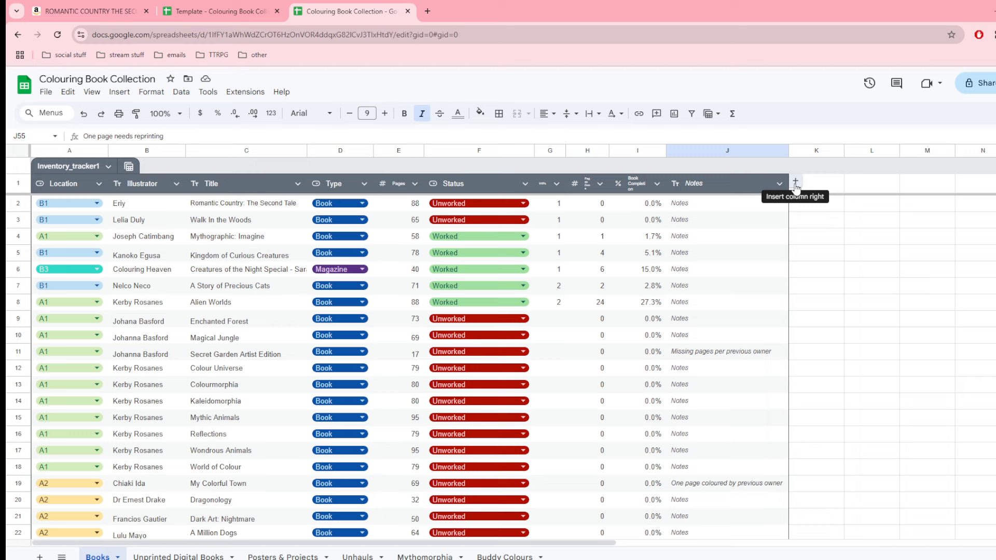
Step: Insert a new table column after Notes and set its column type to Text
{"action": "left_click", "coordinate": [795, 183]}
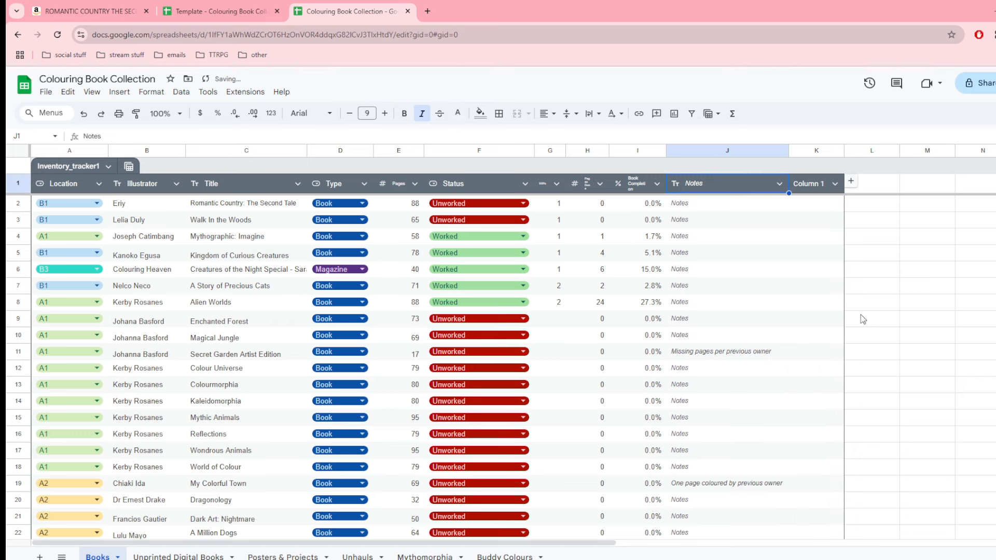
{"action": "left_click", "coordinate": [821, 186]}
{"action": "left_click", "coordinate": [834, 184]}
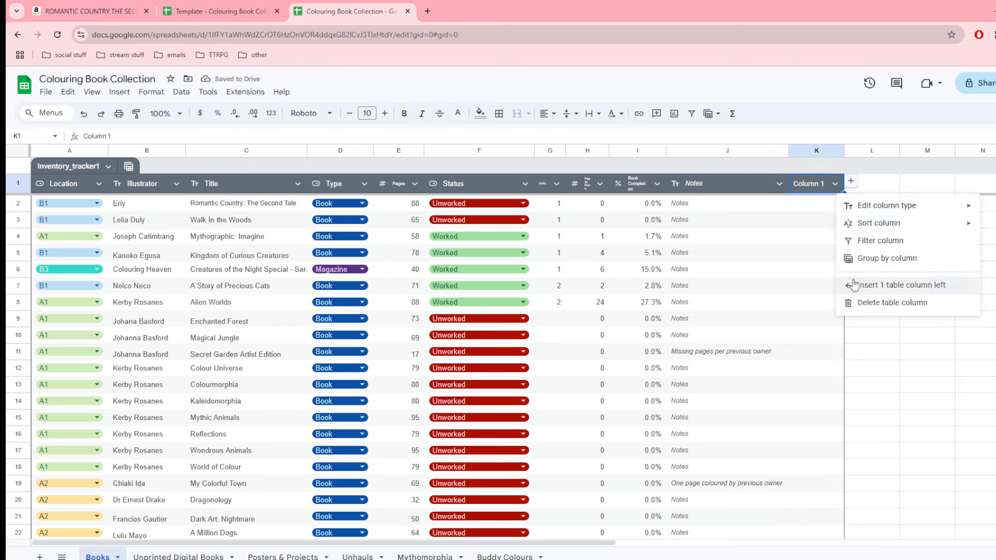
{"action": "mouse_move", "coordinate": [862, 208]}
{"action": "mouse_move", "coordinate": [776, 212]}
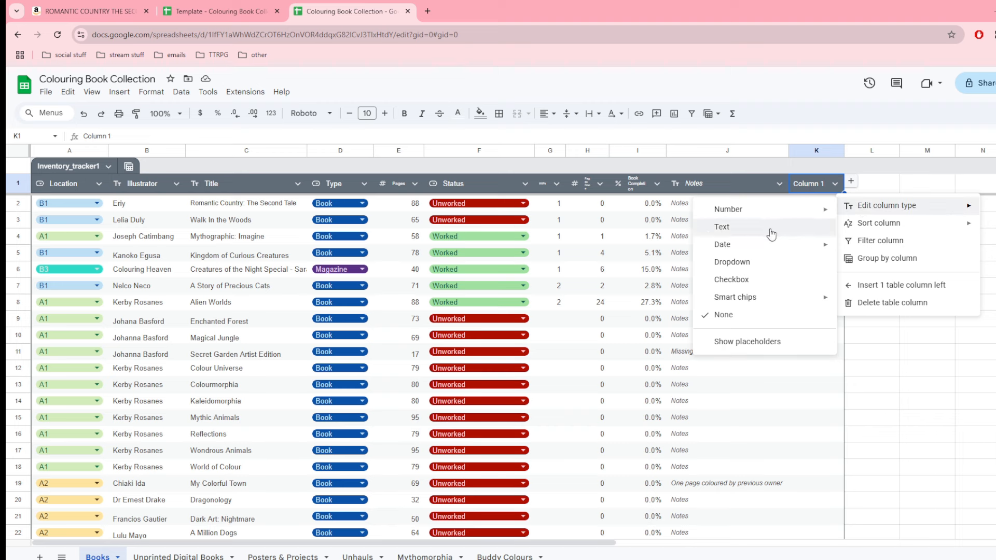
{"action": "left_click", "coordinate": [771, 232]}
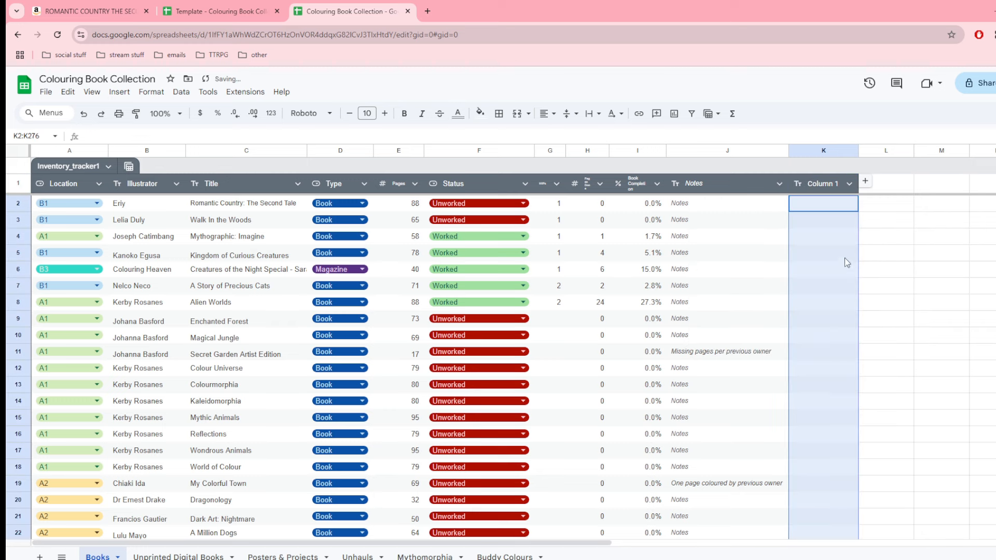
Step: Rename the new column's header as "Buddy books"
{"action": "left_click", "coordinate": [824, 188]}
{"action": "right_click", "coordinate": [814, 186]}
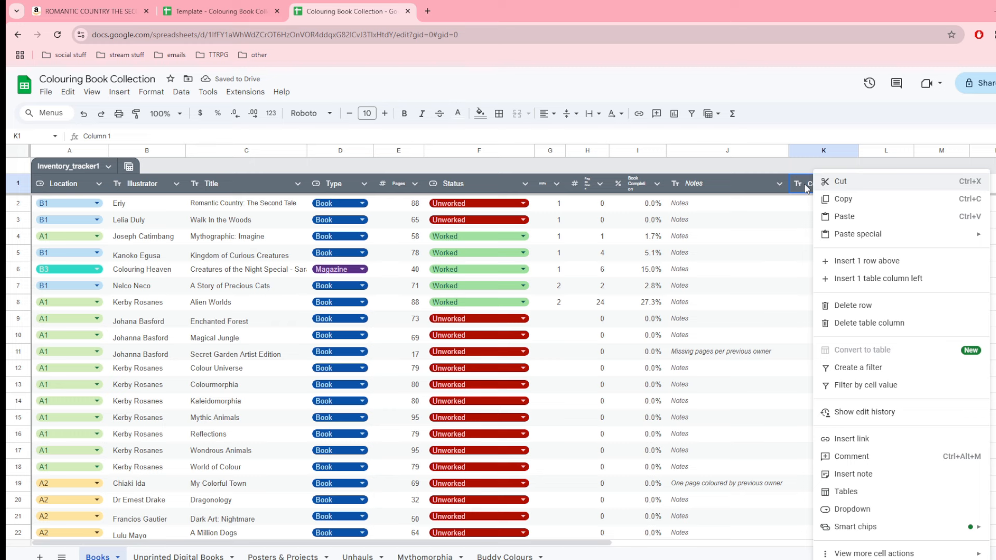
{"action": "key", "text": "Escape"}
{"action": "triple_click", "coordinate": [122, 139]}
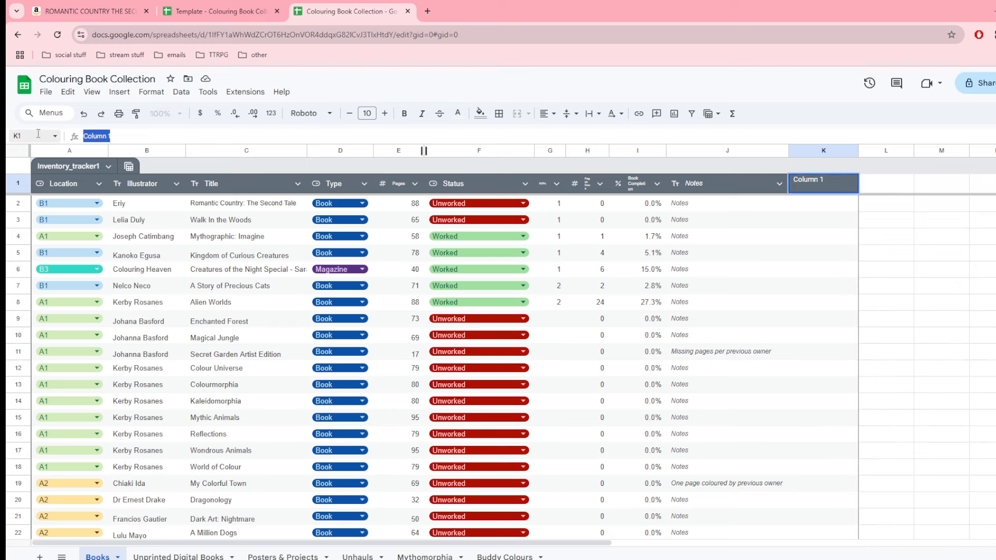
{"action": "type", "text": "Buddy books"}
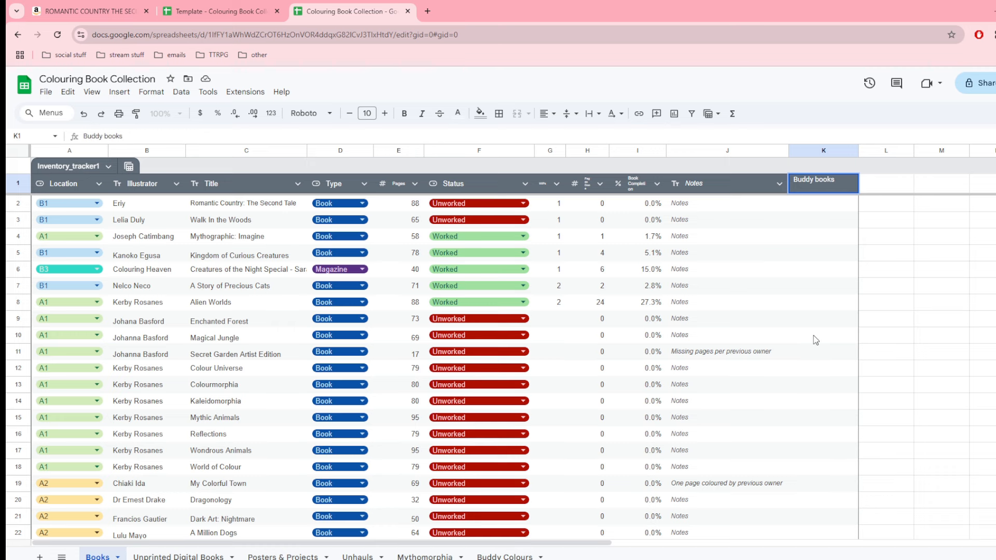
{"action": "left_click", "coordinate": [817, 303]}
Step: Widen the Buddy books column to fit its header and enter the colouring buddy's username for Tales From The Forest Kingdom
{"action": "scroll", "coordinate": [575, 320], "scroll_direction": "down", "scroll_amount": 3}
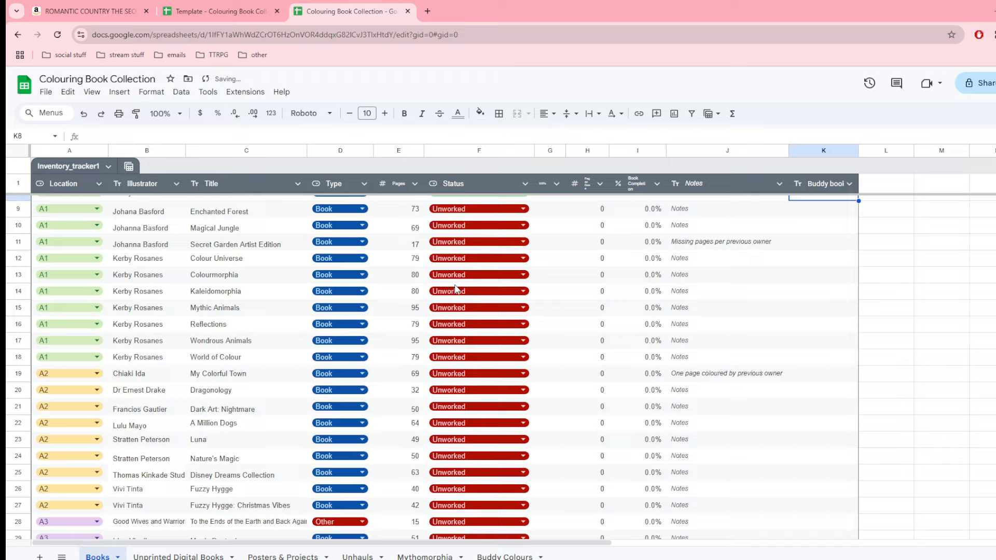
{"action": "scroll", "coordinate": [456, 288], "scroll_direction": "down", "scroll_amount": 5}
{"action": "scroll", "coordinate": [455, 288], "scroll_direction": "down", "scroll_amount": 9}
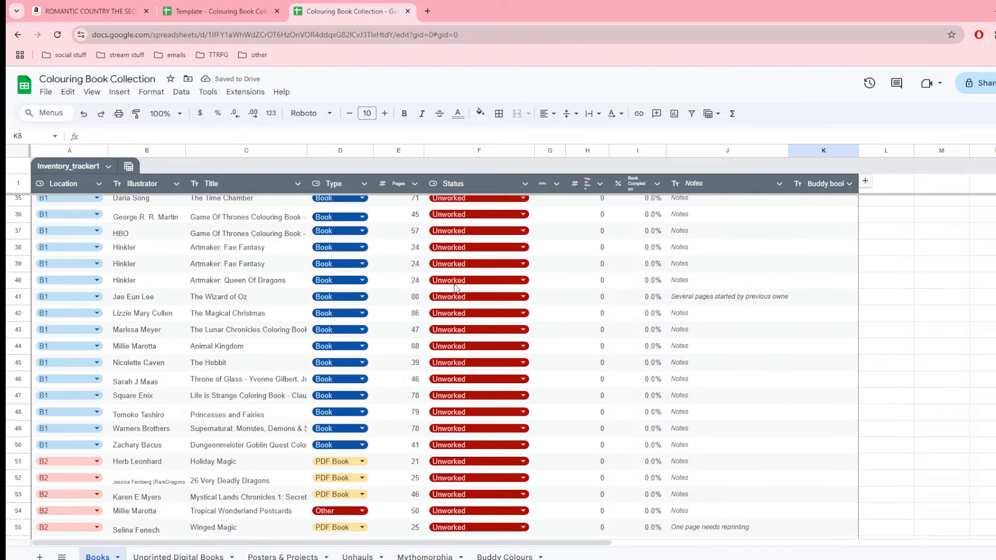
{"action": "scroll", "coordinate": [453, 289], "scroll_direction": "down", "scroll_amount": 5}
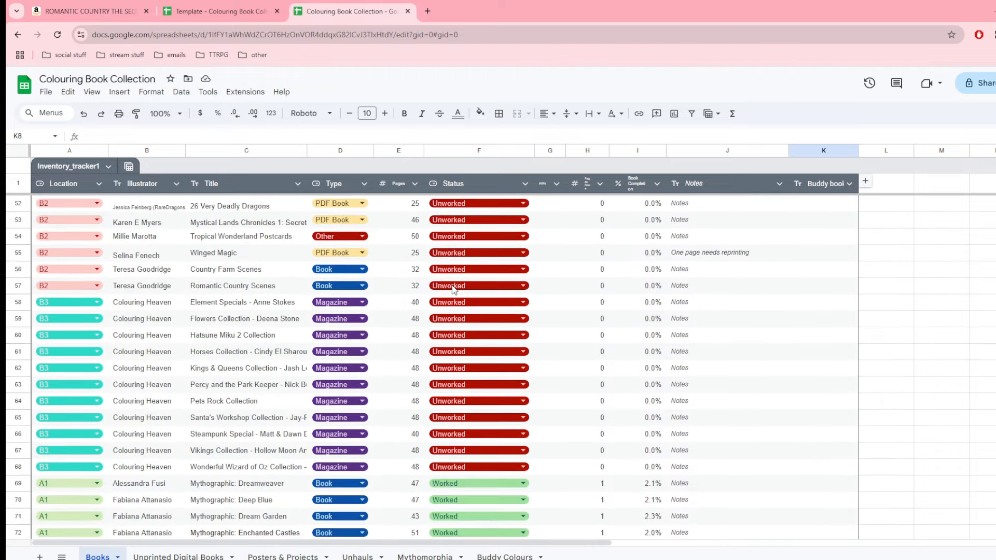
{"action": "scroll", "coordinate": [452, 288], "scroll_direction": "down", "scroll_amount": 9}
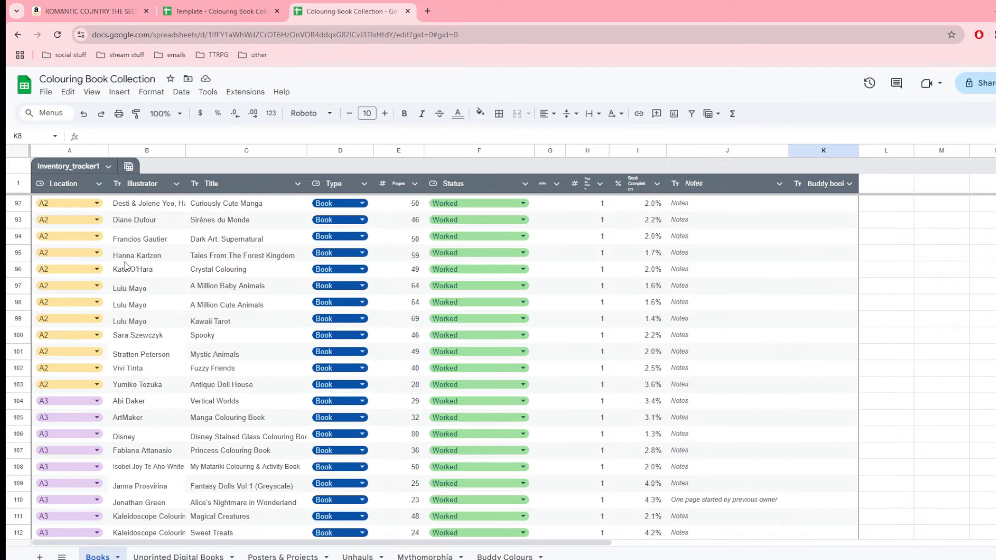
{"action": "left_click", "coordinate": [18, 253]}
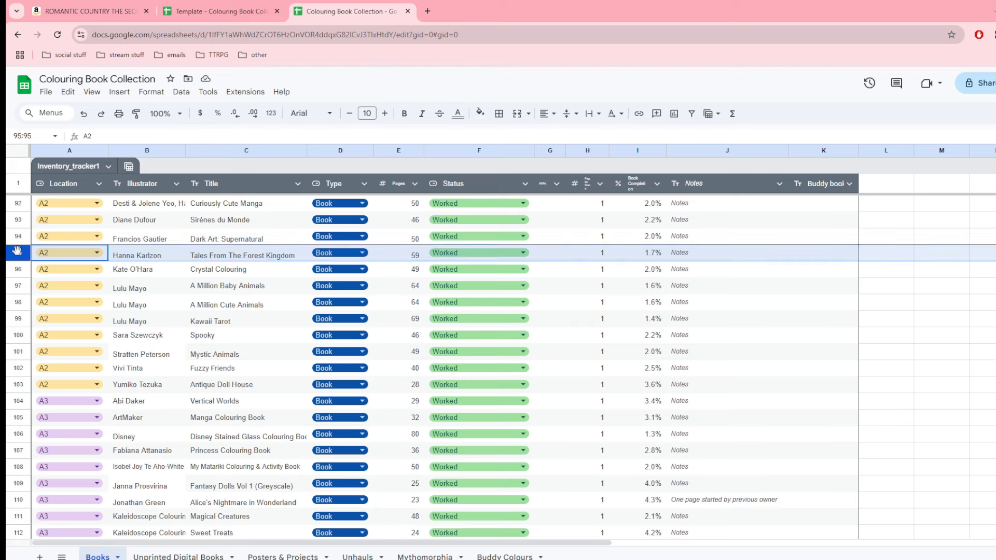
{"action": "left_click", "coordinate": [816, 254]}
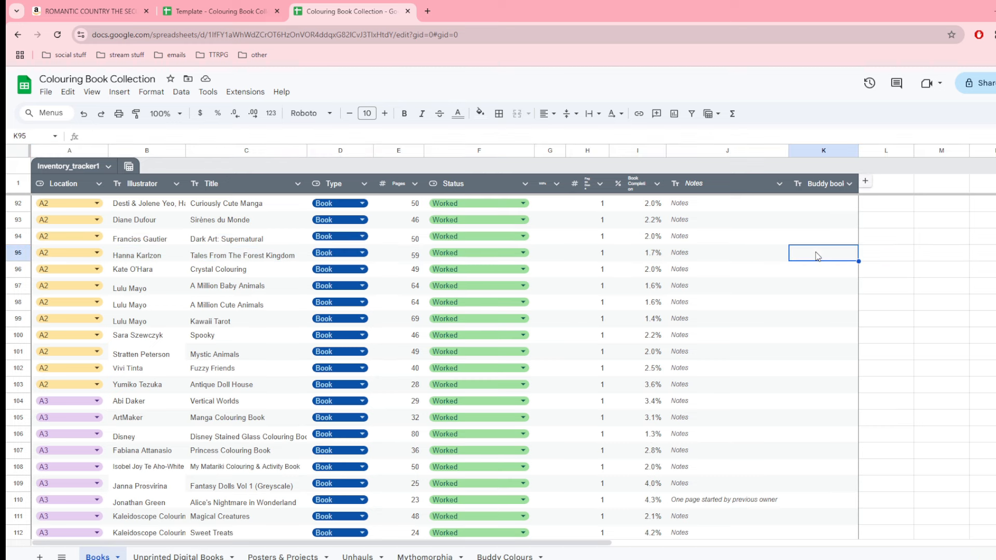
{"action": "left_click", "coordinate": [16, 252]}
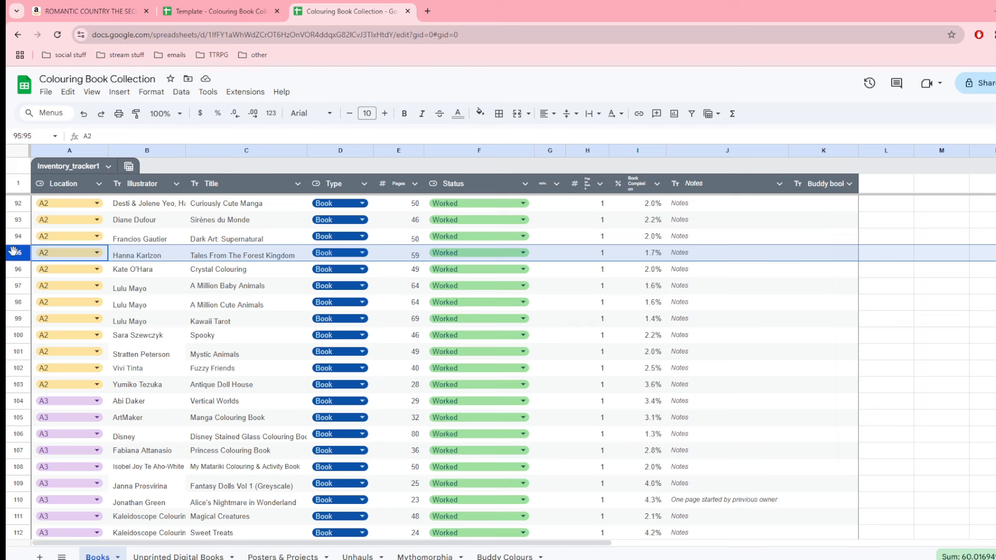
{"action": "left_click", "coordinate": [804, 255]}
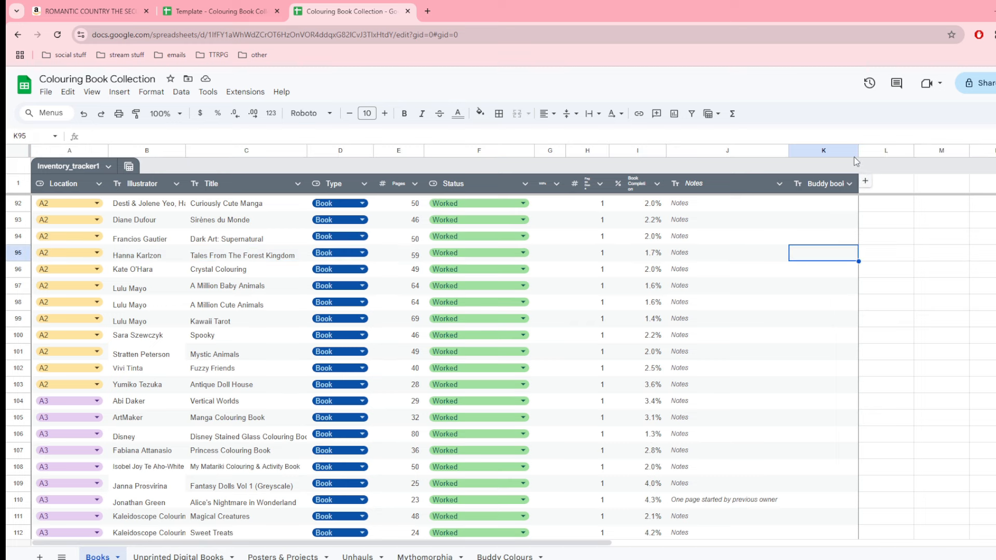
{"action": "left_click_drag", "start_coordinate": [857, 150], "coordinate": [864, 151]}
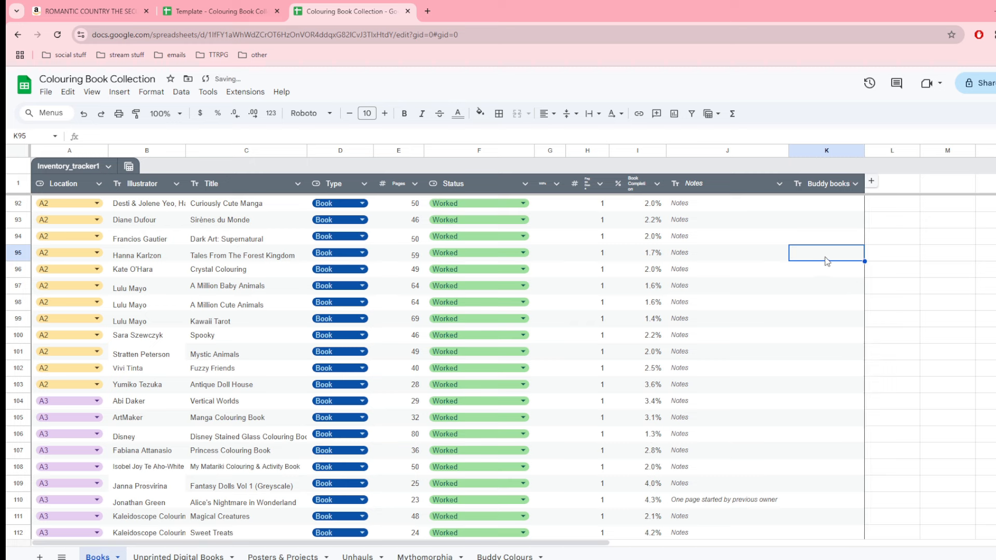
{"action": "type", "text": "PerfectionSider"}
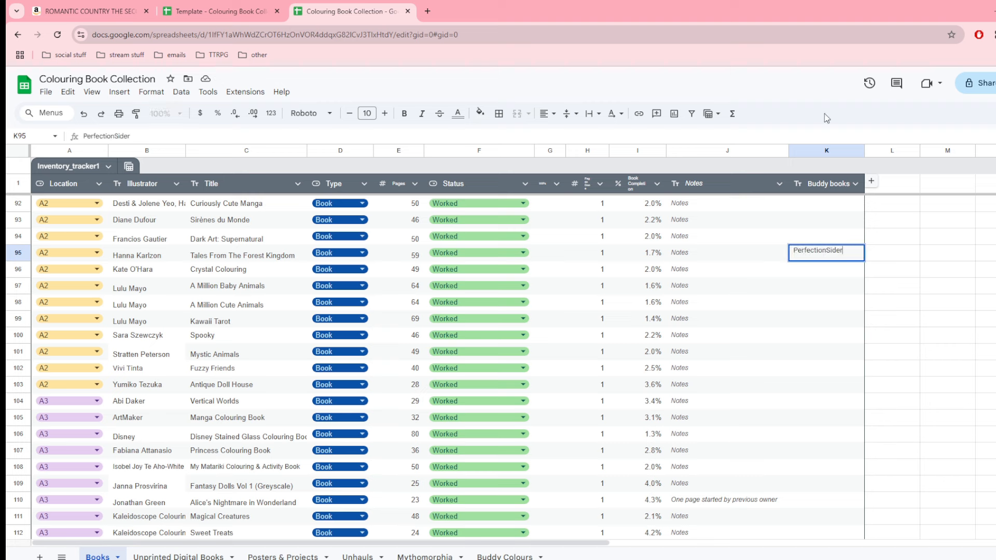
{"action": "left_click", "coordinate": [824, 274]}
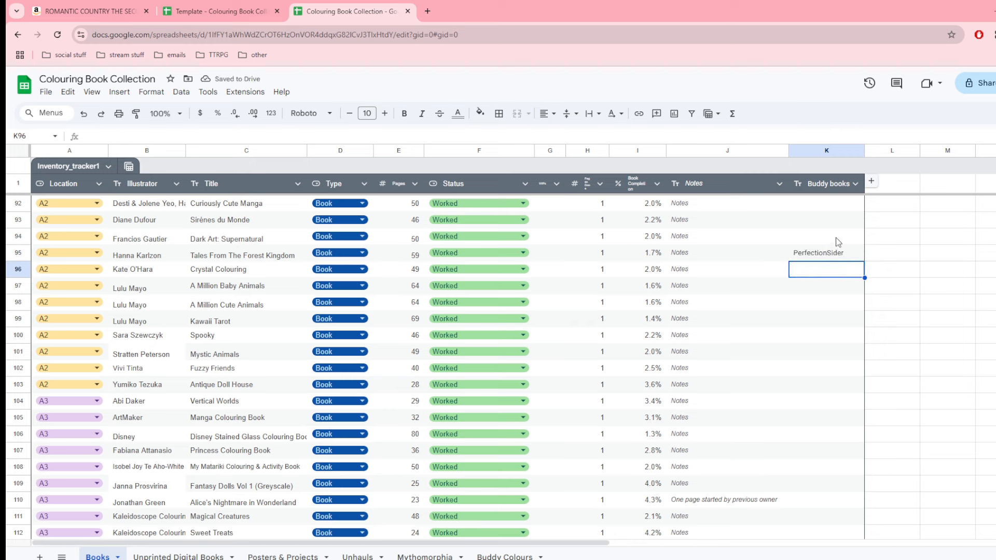
Step: Delete the Buddy books column from the Books sheet
{"action": "right_click", "coordinate": [826, 155]}
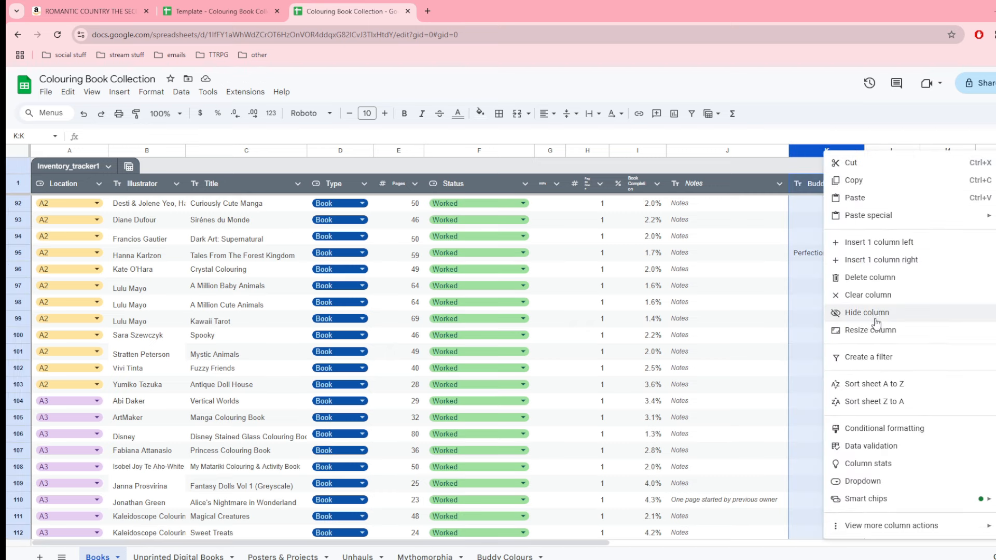
{"action": "left_click", "coordinate": [878, 279]}
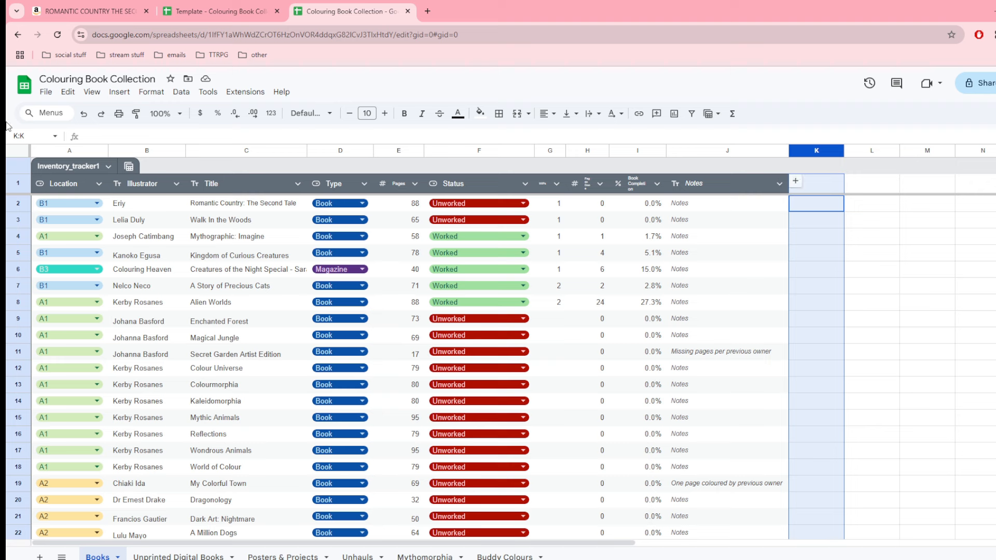
Step: Sort the Books table from A to Z by the Title column
{"action": "left_click", "coordinate": [177, 184]}
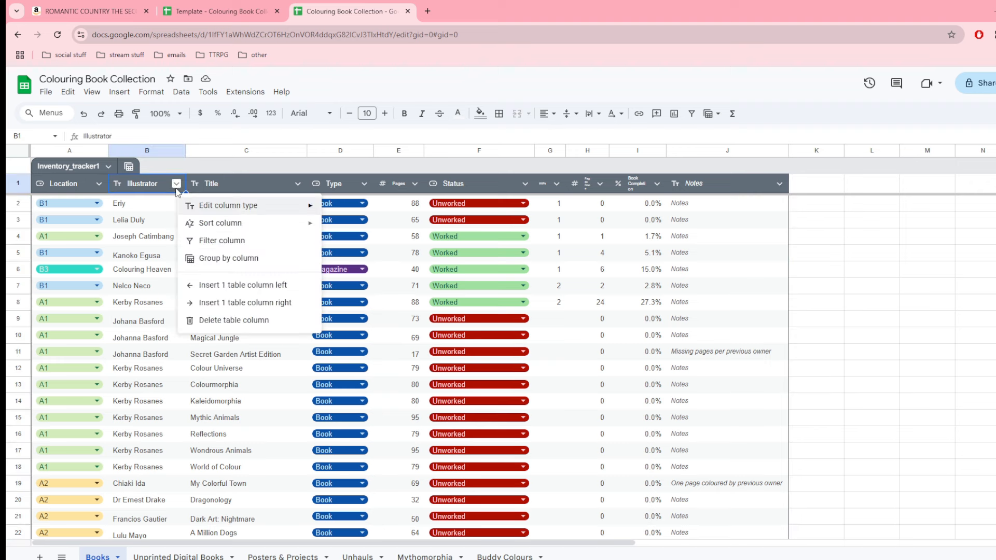
{"action": "left_click", "coordinate": [298, 184]}
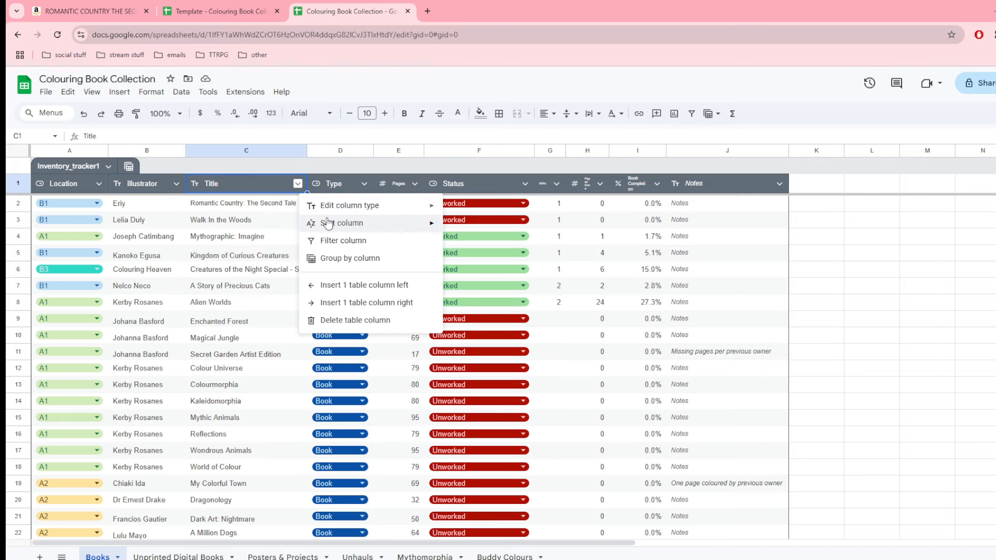
{"action": "mouse_move", "coordinate": [326, 228]}
{"action": "left_click", "coordinate": [451, 227]}
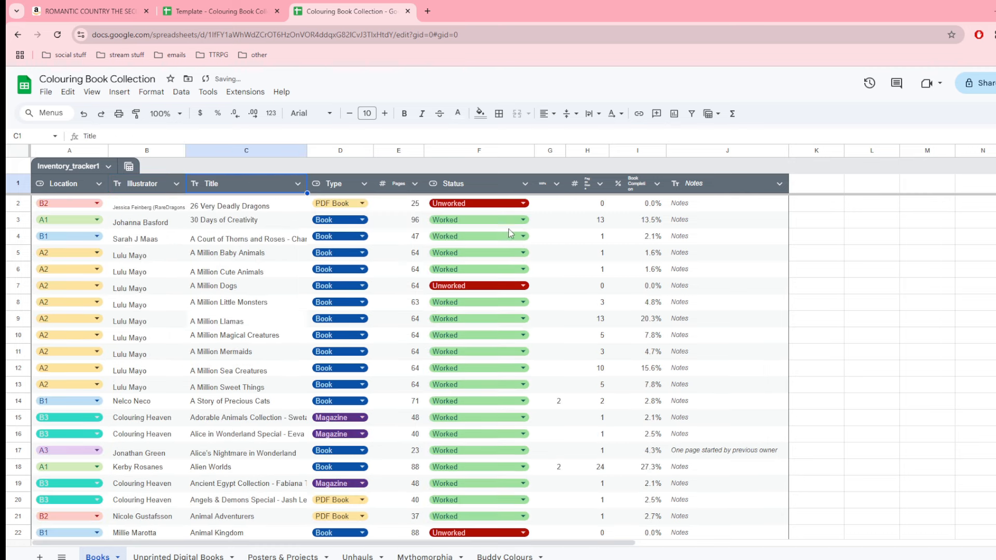
Step: Sort the Books table from A to Z by the Illustrator column
{"action": "left_click", "coordinate": [176, 184]}
{"action": "mouse_move", "coordinate": [243, 223]}
{"action": "left_click", "coordinate": [344, 227]}
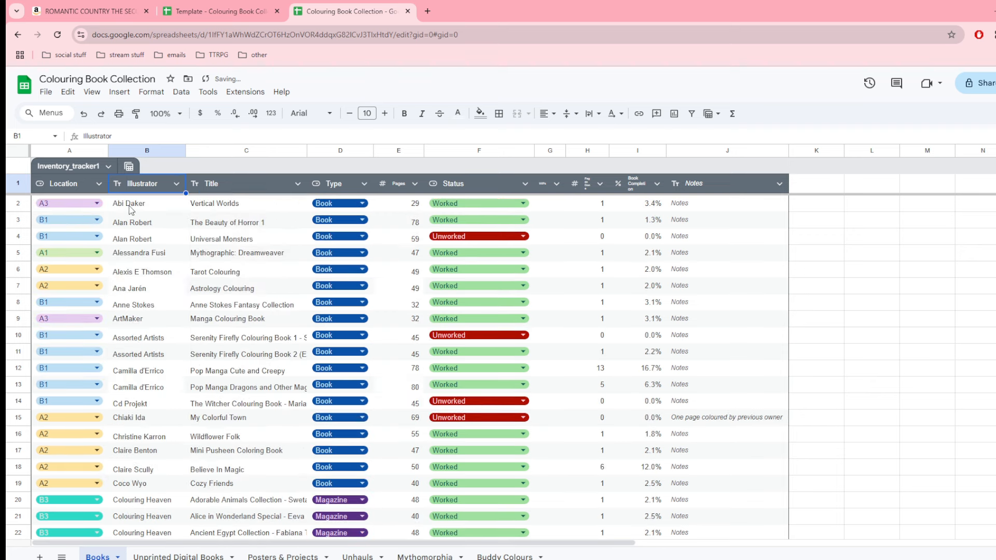
Step: Sort the Books table from A to Z by the Location column
{"action": "left_click", "coordinate": [99, 185]}
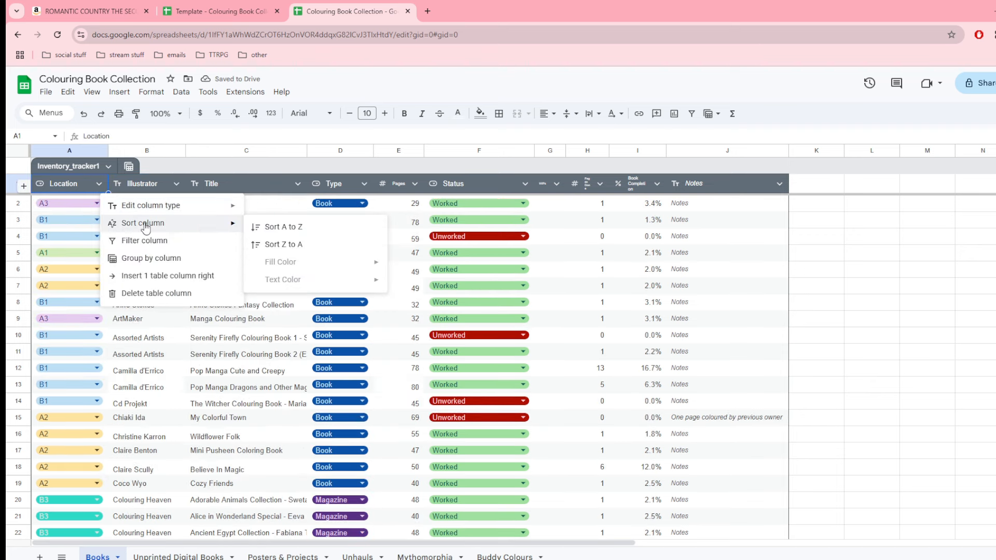
{"action": "mouse_move", "coordinate": [149, 209]}
{"action": "left_click", "coordinate": [319, 226]}
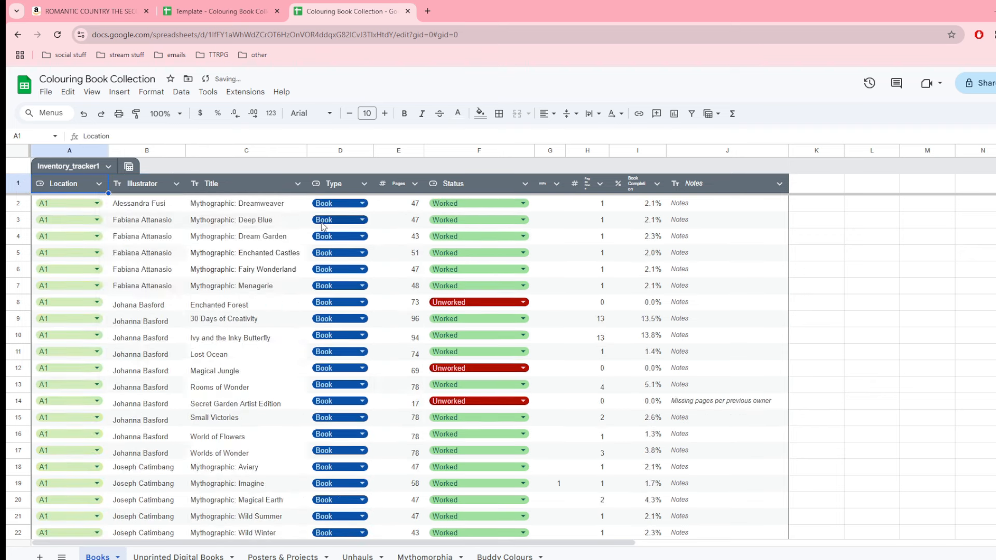
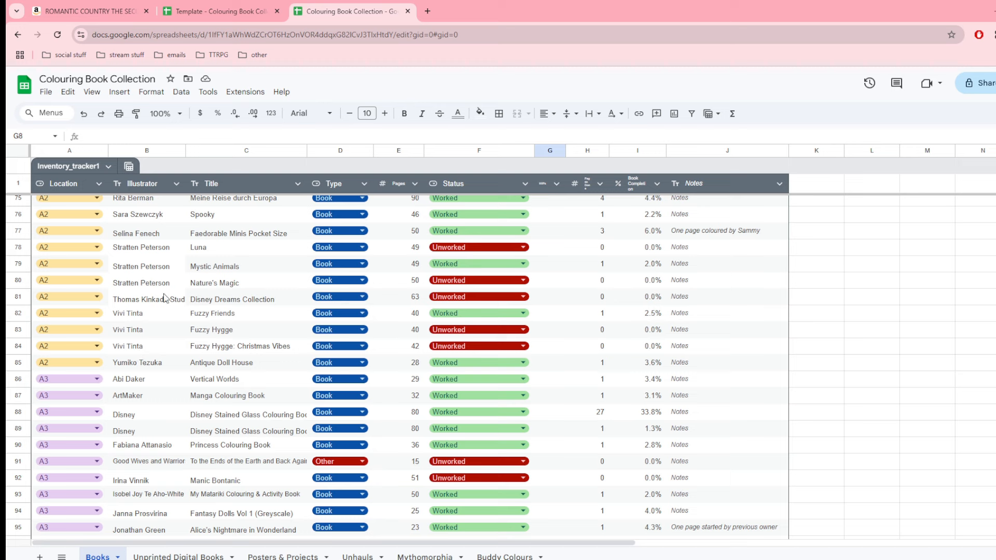
Step: Set the status of Fuzzy Hygge to Worked and its coloured page count in column H to 1
{"action": "left_click", "coordinate": [15, 330]}
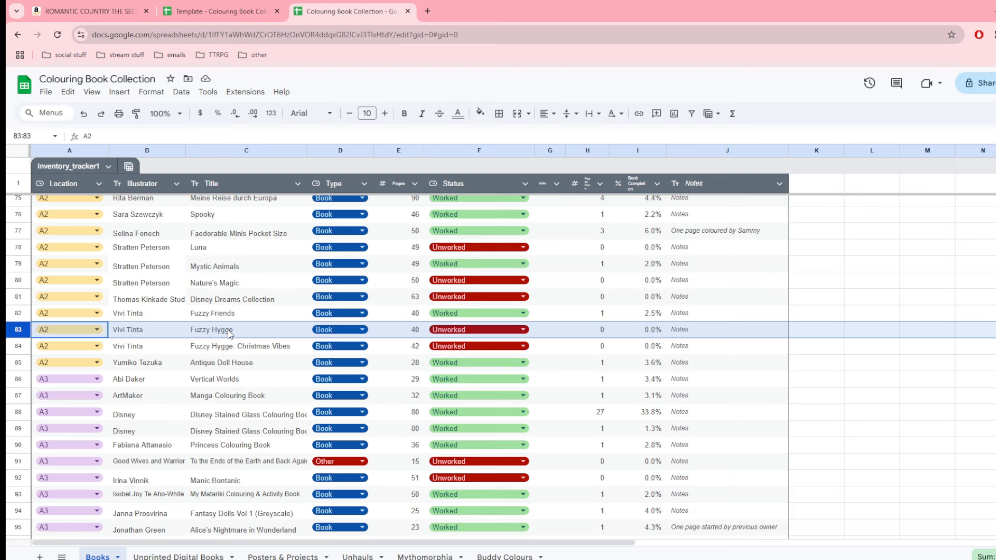
{"action": "left_click", "coordinate": [463, 332]}
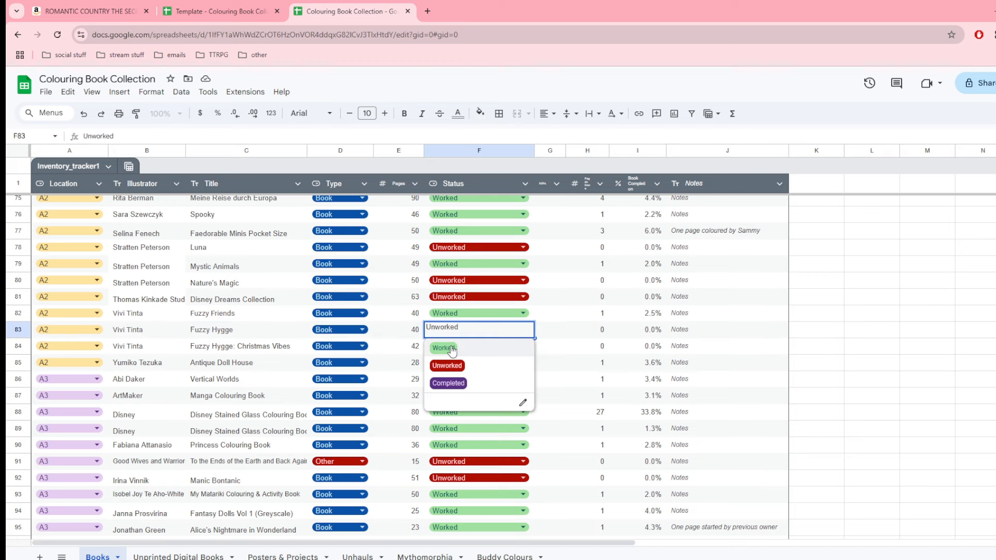
{"action": "left_click", "coordinate": [445, 348]}
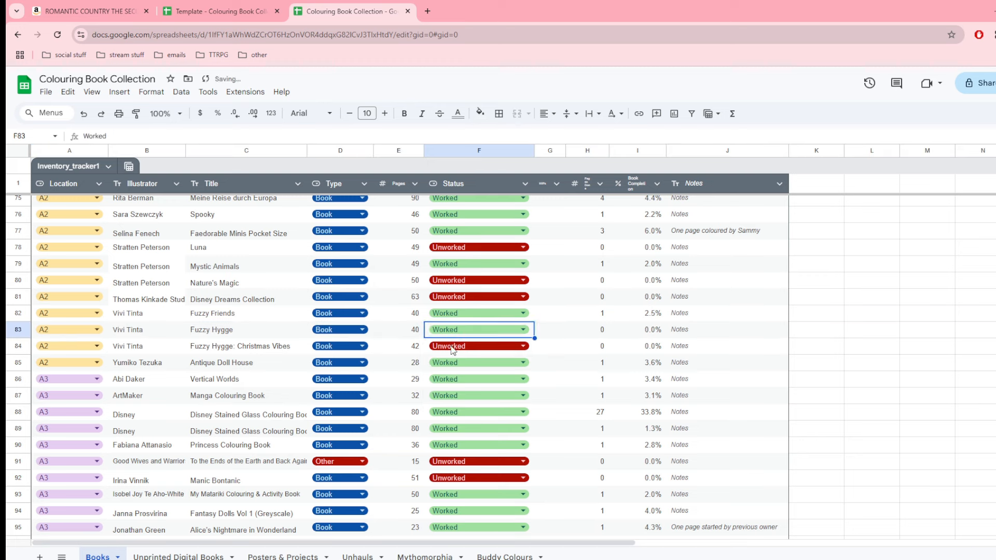
{"action": "left_click", "coordinate": [604, 334]}
{"action": "type", "text": "1"}
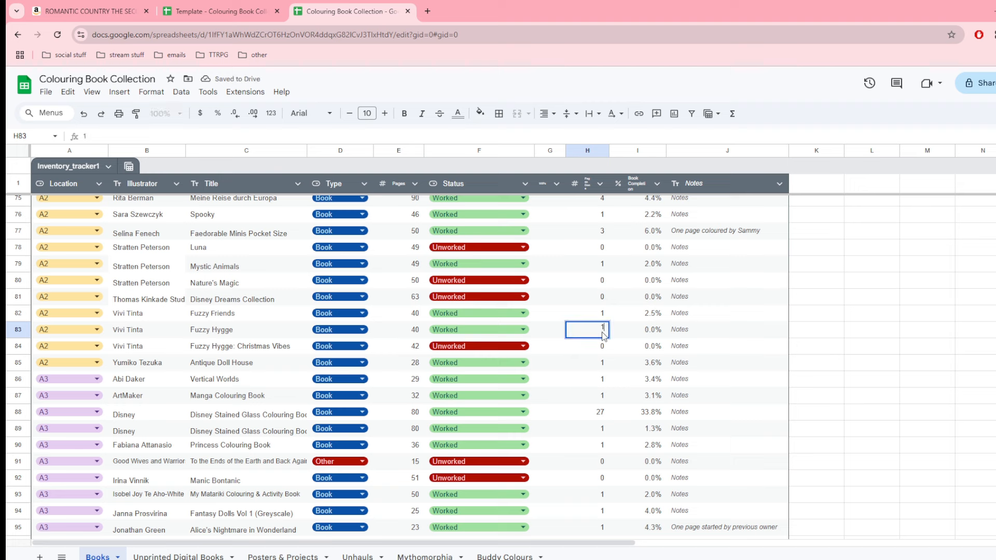
{"action": "left_click", "coordinate": [605, 349]}
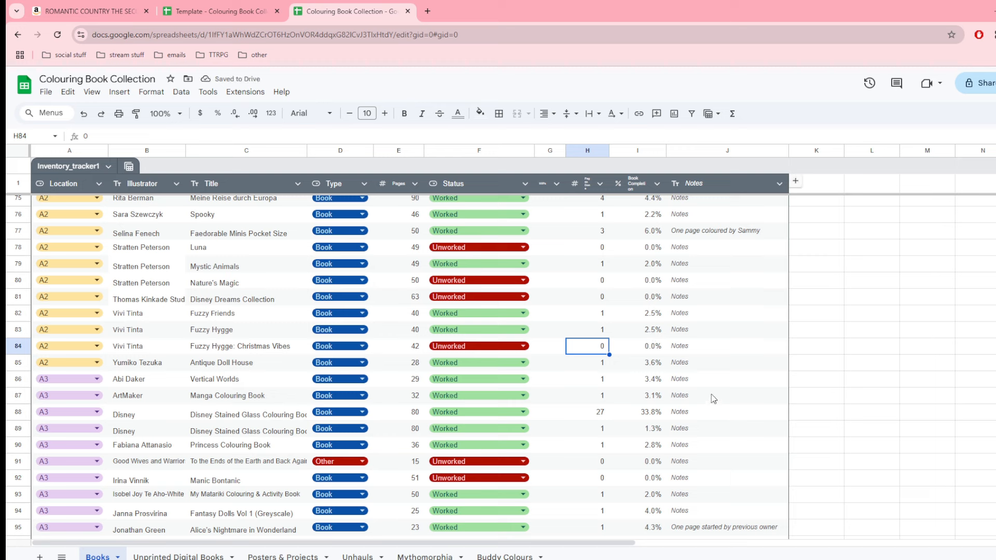
{"action": "left_click", "coordinate": [652, 329]}
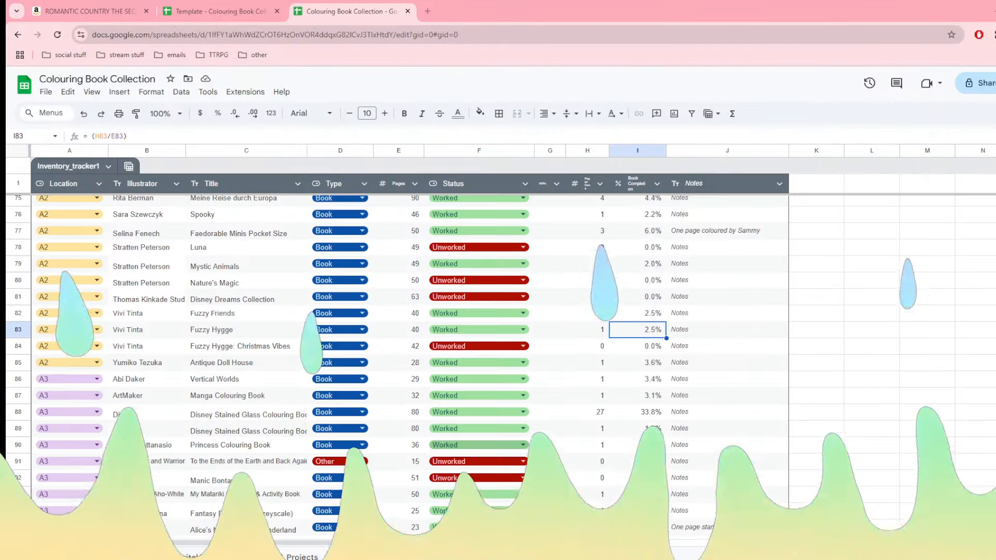
Step: Set the coloured page count of Alien Worlds in column H to 26
{"action": "scroll", "coordinate": [498, 363], "scroll_direction": "up", "scroll_amount": 20}
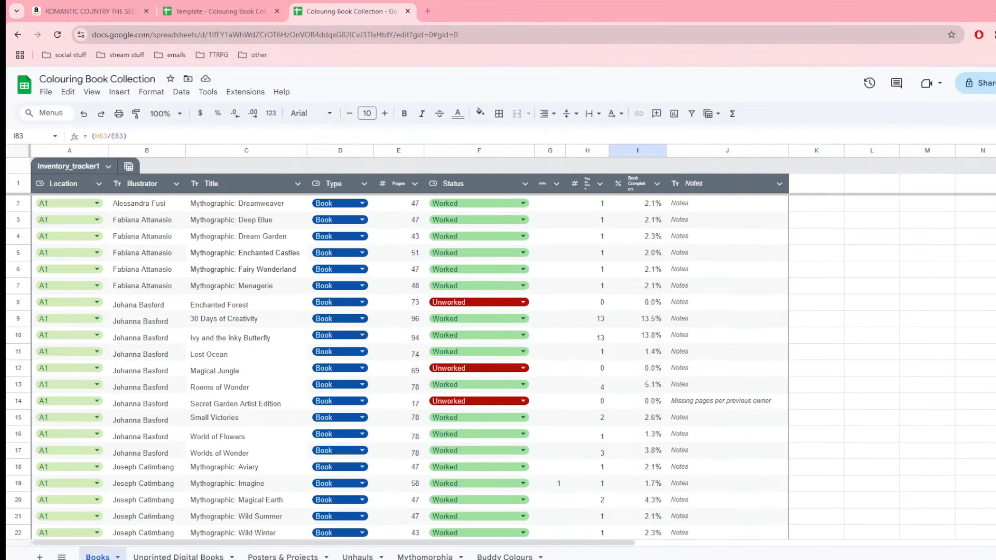
{"action": "scroll", "coordinate": [498, 363], "scroll_direction": "down", "scroll_amount": 8}
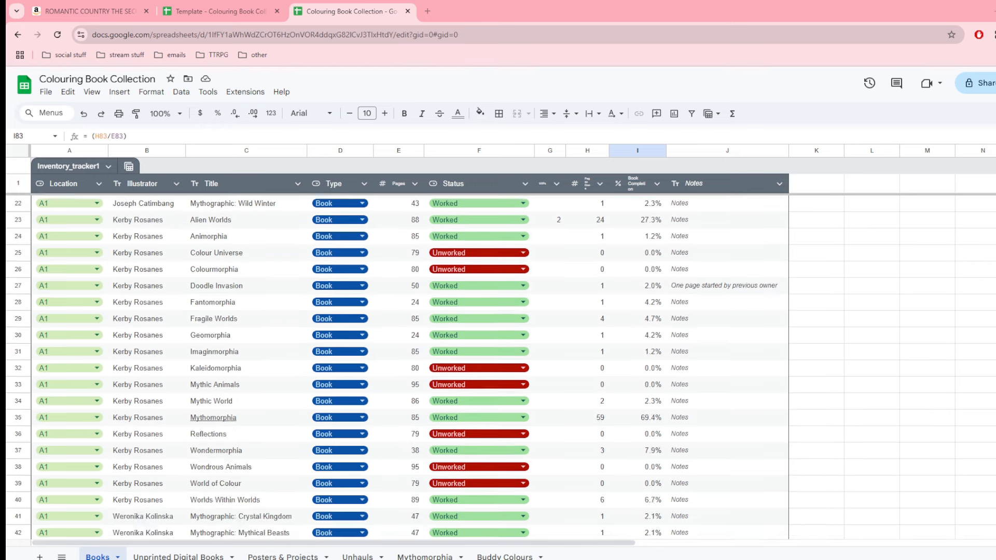
{"action": "scroll", "coordinate": [497, 363], "scroll_direction": "up", "scroll_amount": 2}
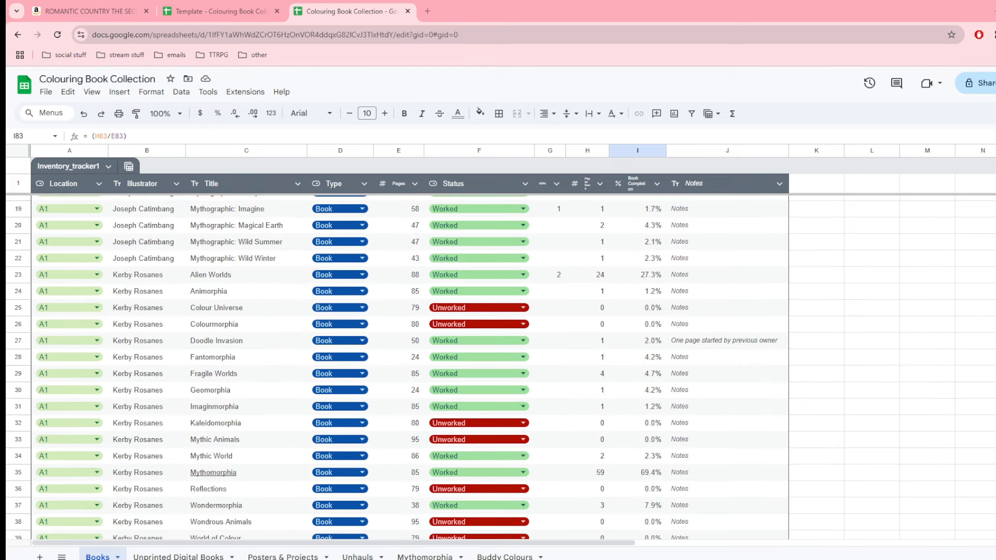
{"action": "left_click", "coordinate": [18, 274]}
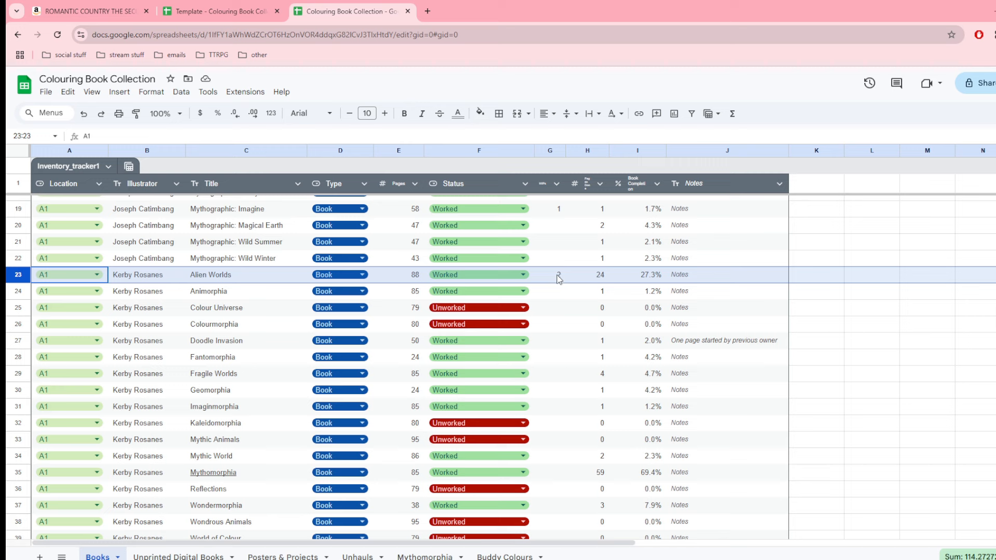
{"action": "left_click", "coordinate": [601, 279]}
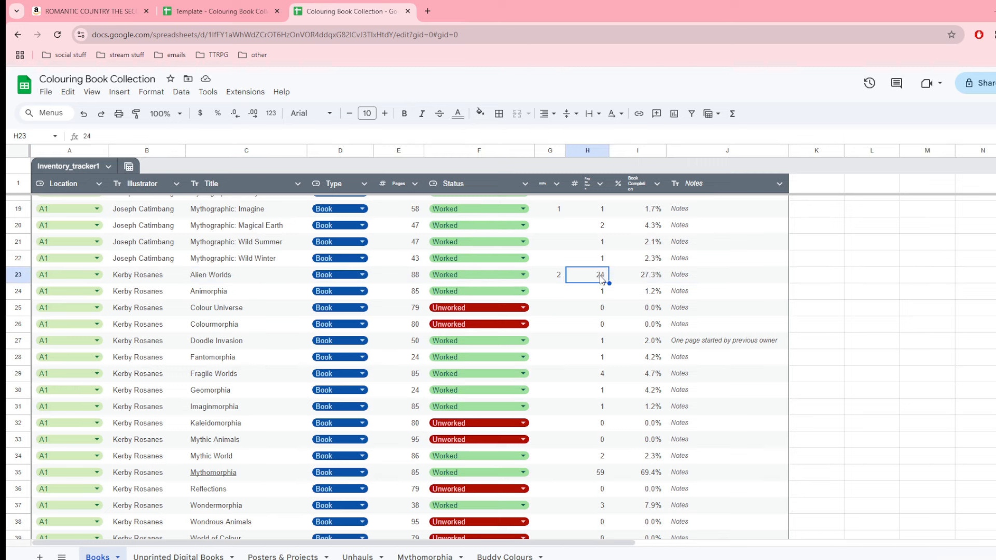
{"action": "type", "text": "2"}
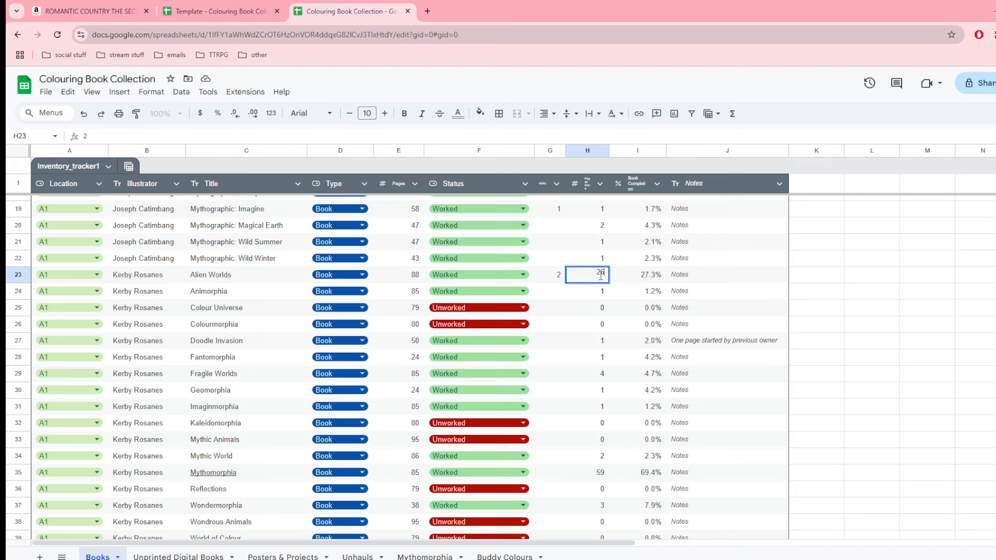
{"action": "left_click", "coordinate": [643, 279]}
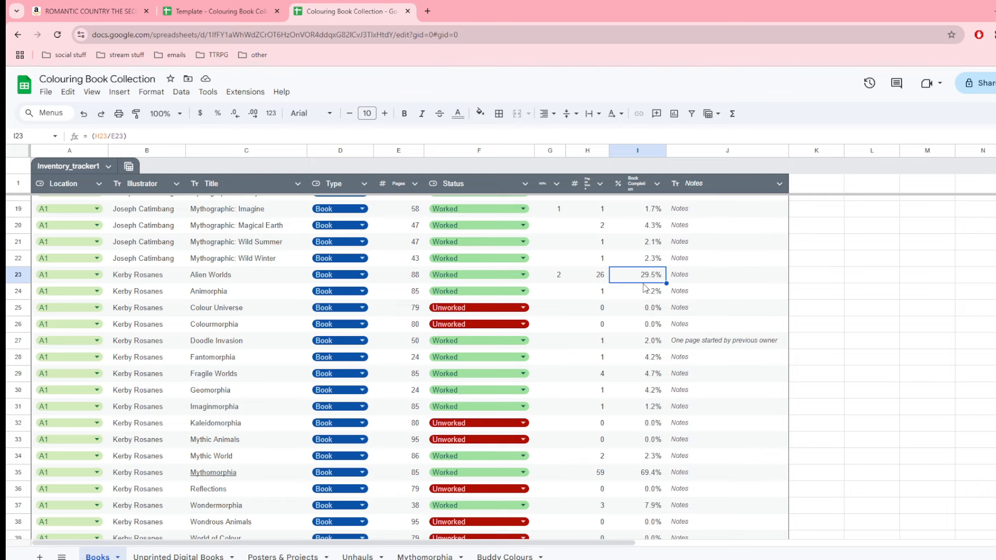
Step: Set the status of Dark Art: Nightmare to Worked and its coloured page count in column H to 1
{"action": "scroll", "coordinate": [539, 384], "scroll_direction": "down", "scroll_amount": 10}
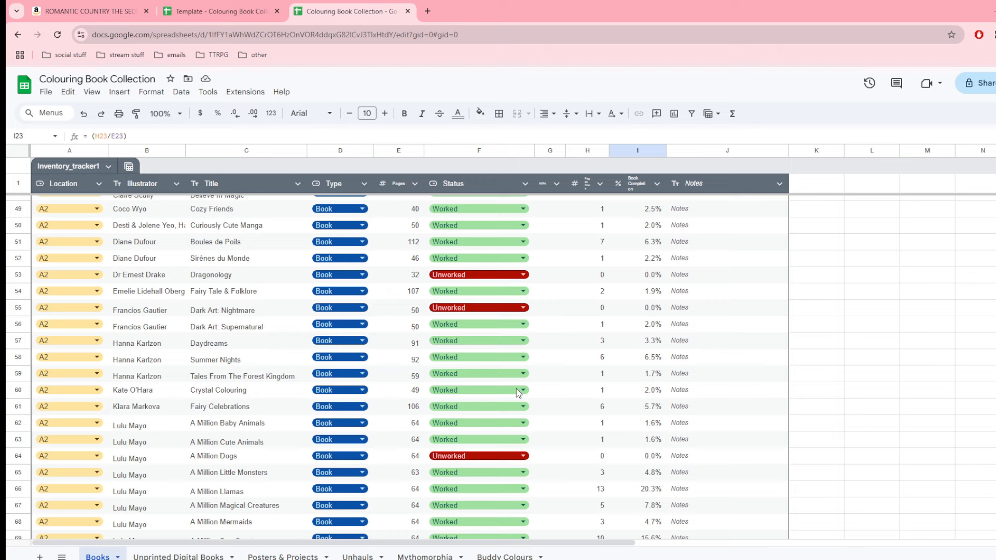
{"action": "scroll", "coordinate": [518, 392], "scroll_direction": "down", "scroll_amount": 1}
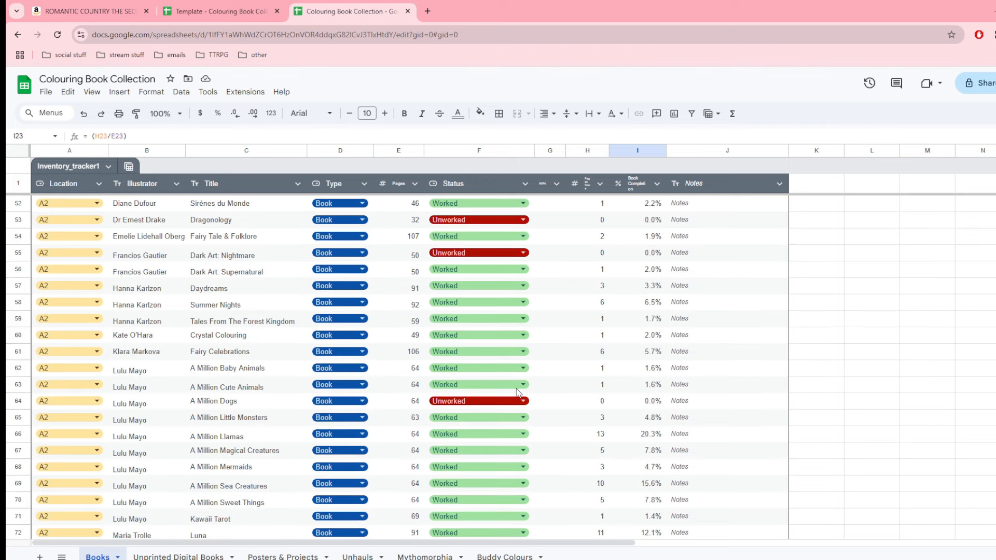
{"action": "scroll", "coordinate": [519, 393], "scroll_direction": "up", "scroll_amount": 2}
{"action": "scroll", "coordinate": [518, 393], "scroll_direction": "up", "scroll_amount": 1}
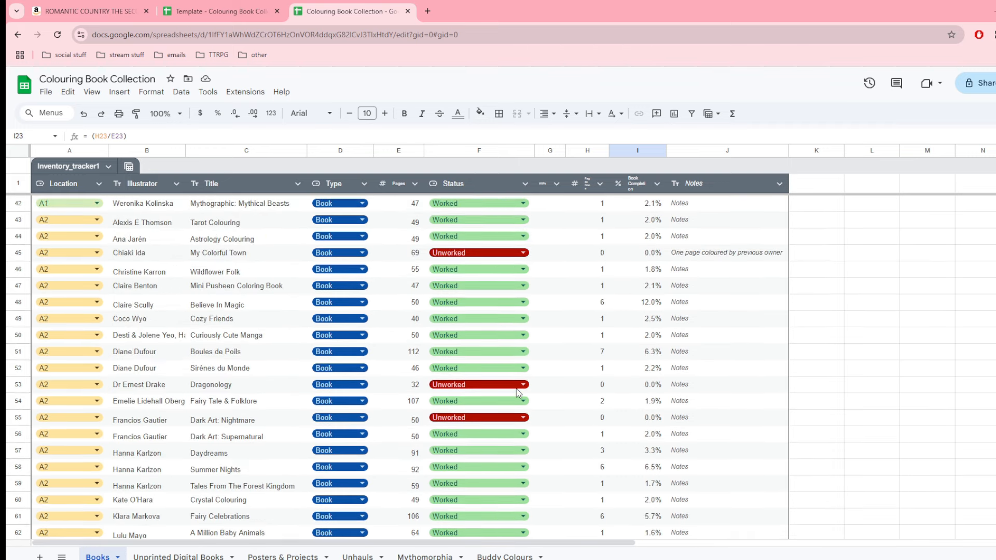
{"action": "scroll", "coordinate": [519, 393], "scroll_direction": "down", "scroll_amount": 11}
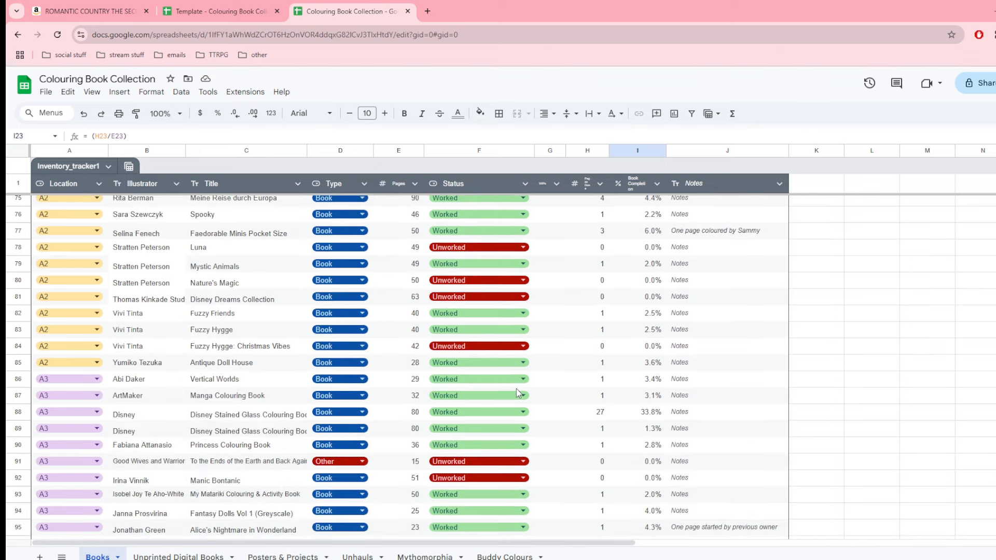
{"action": "scroll", "coordinate": [518, 393], "scroll_direction": "up", "scroll_amount": 8}
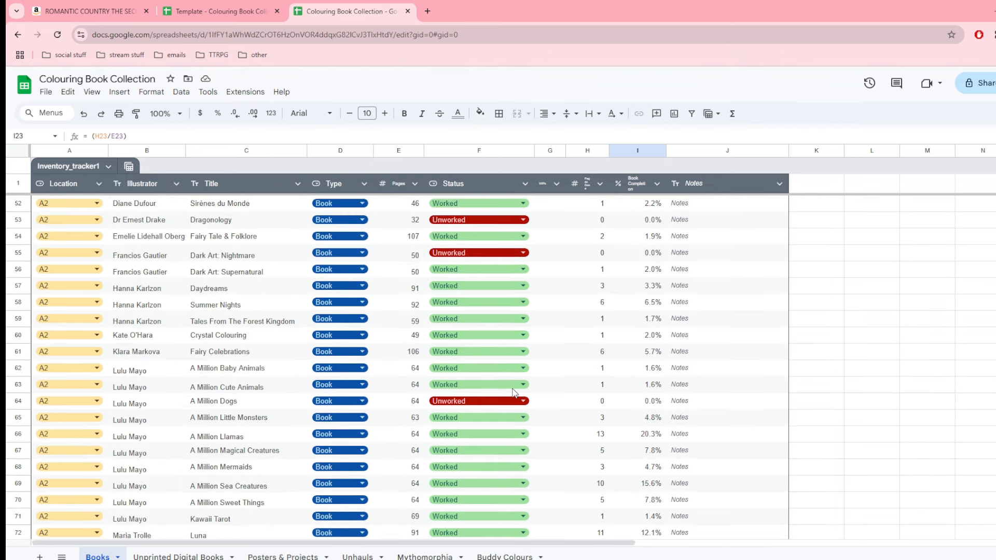
{"action": "left_click", "coordinate": [214, 259]}
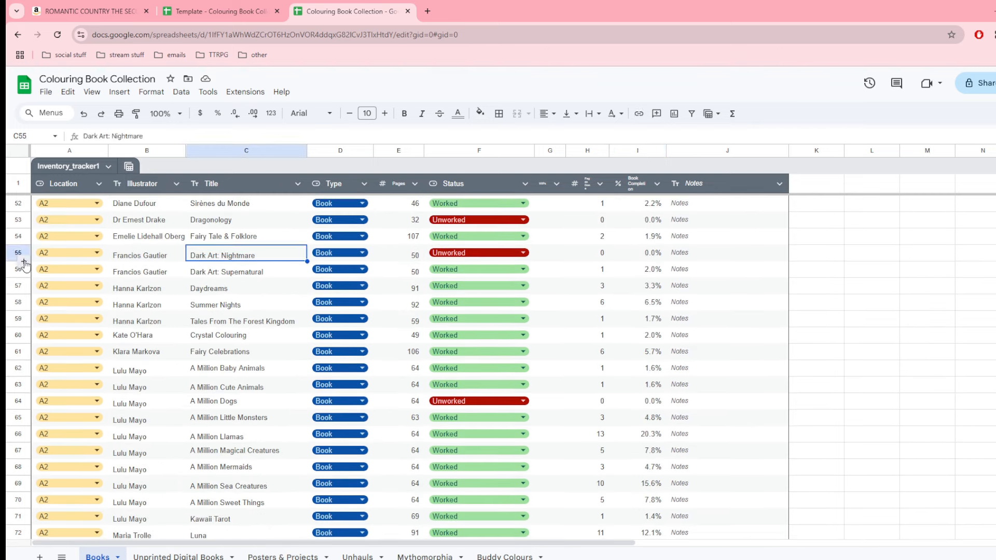
{"action": "left_click", "coordinate": [20, 254]}
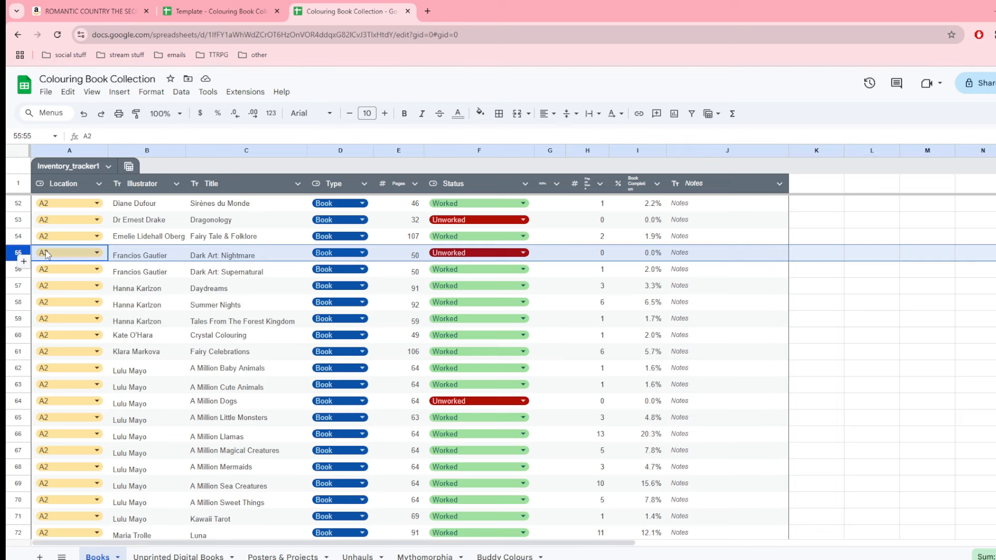
{"action": "left_click", "coordinate": [507, 259]}
{"action": "left_click", "coordinate": [483, 274]}
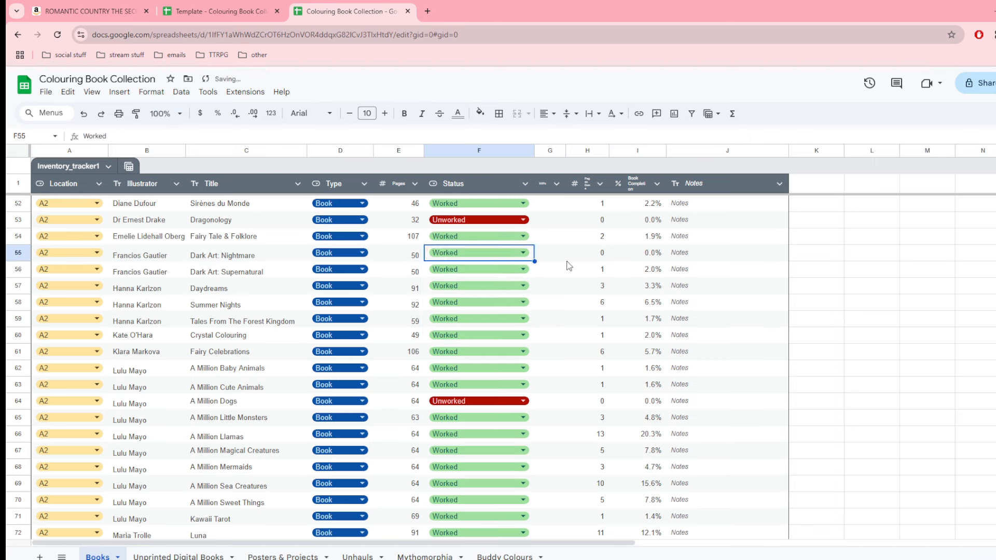
{"action": "left_click", "coordinate": [601, 254]}
{"action": "type", "text": "1"}
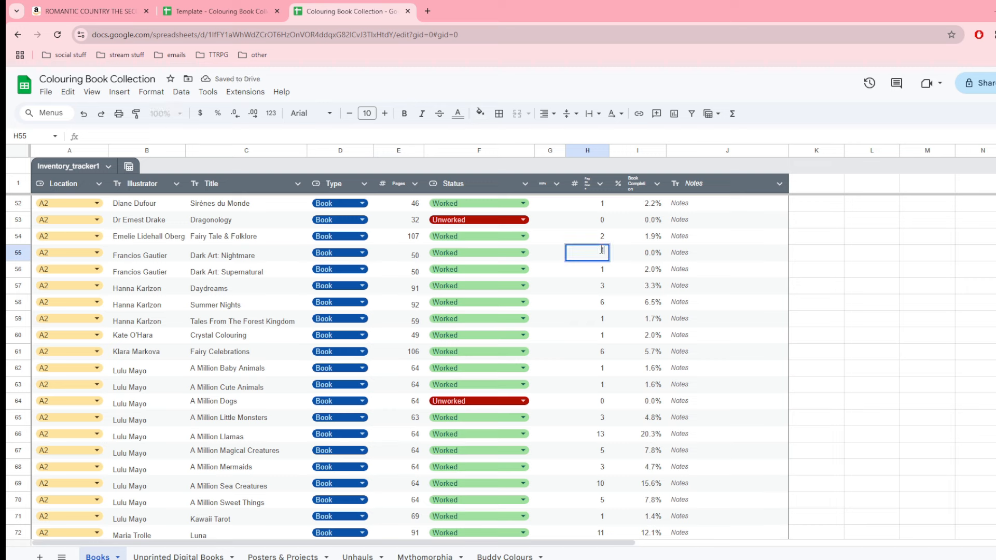
{"action": "left_click", "coordinate": [603, 273]}
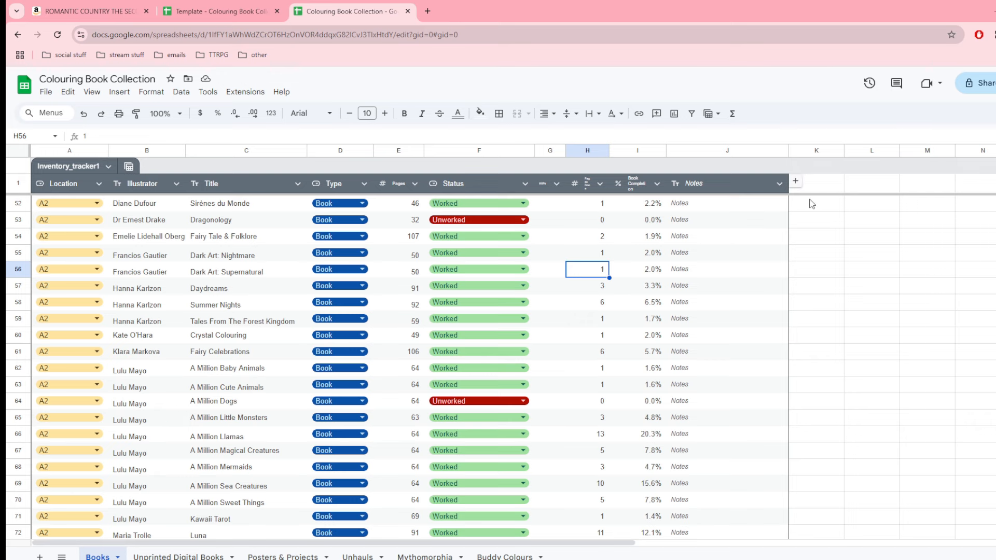
Step: Clear the column G count for Alien Worlds and enter 2 in that cell again
{"action": "scroll", "coordinate": [547, 275], "scroll_direction": "up", "scroll_amount": 11}
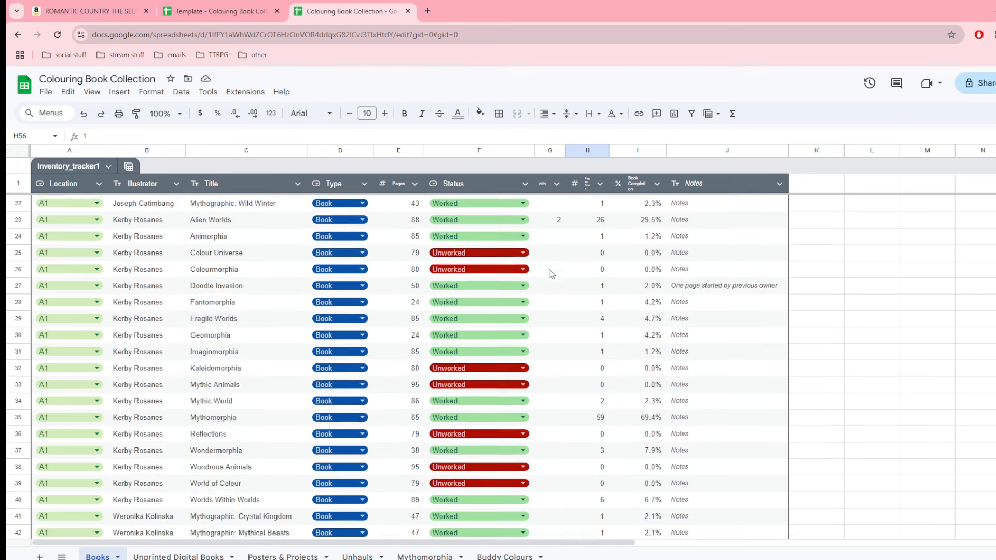
{"action": "left_click", "coordinate": [563, 281]}
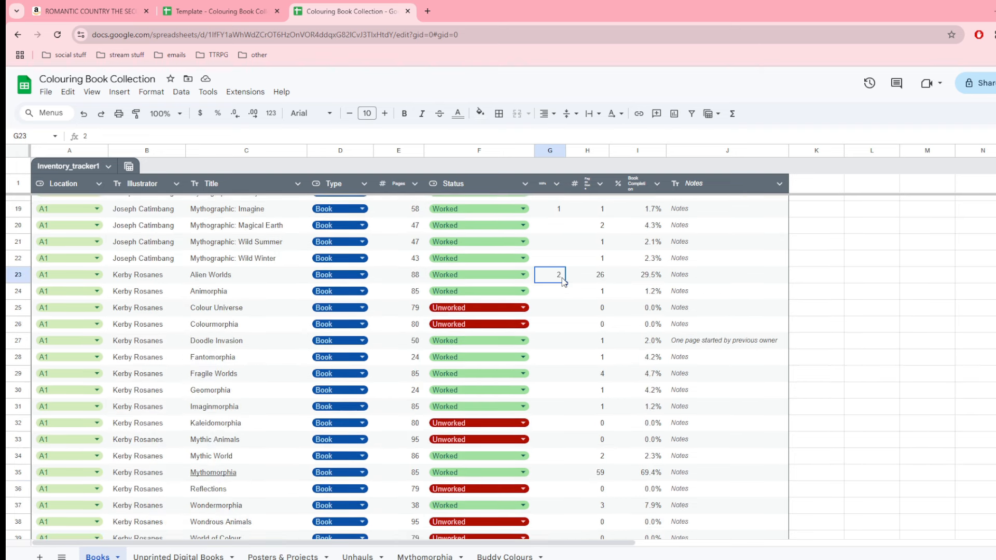
{"action": "key", "text": "Delete"}
{"action": "left_click", "coordinate": [605, 278]}
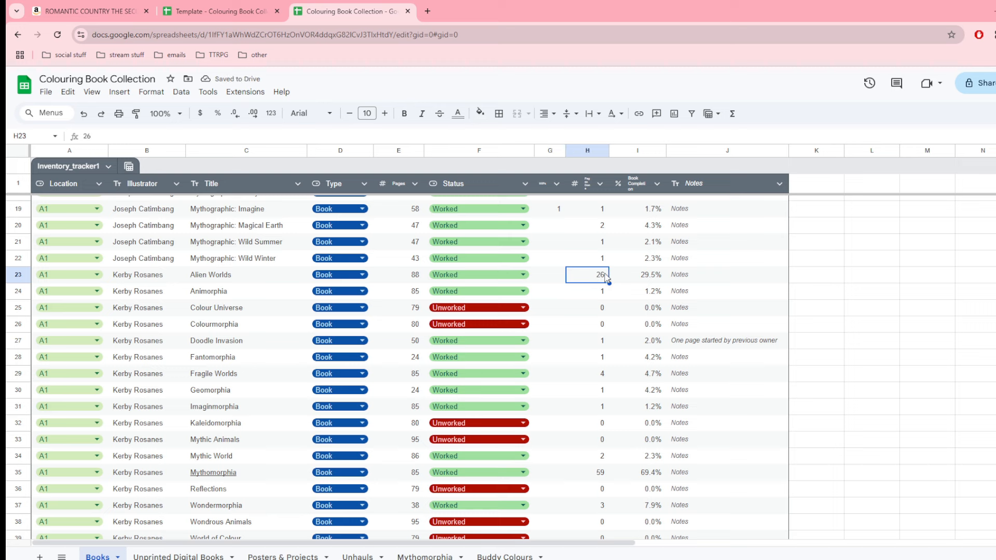
{"action": "left_click", "coordinate": [553, 280]}
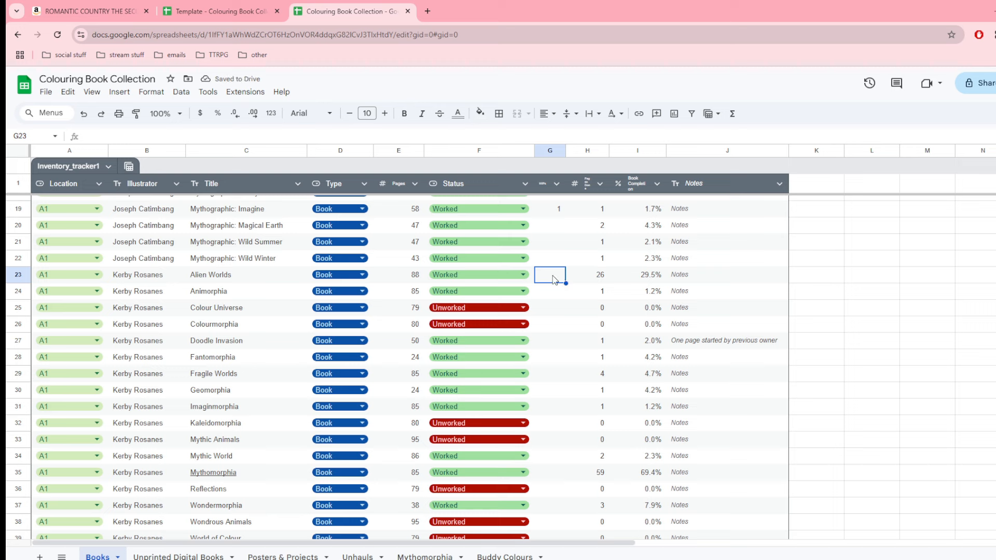
{"action": "type", "text": "2"}
{"action": "left_click", "coordinate": [545, 297]}
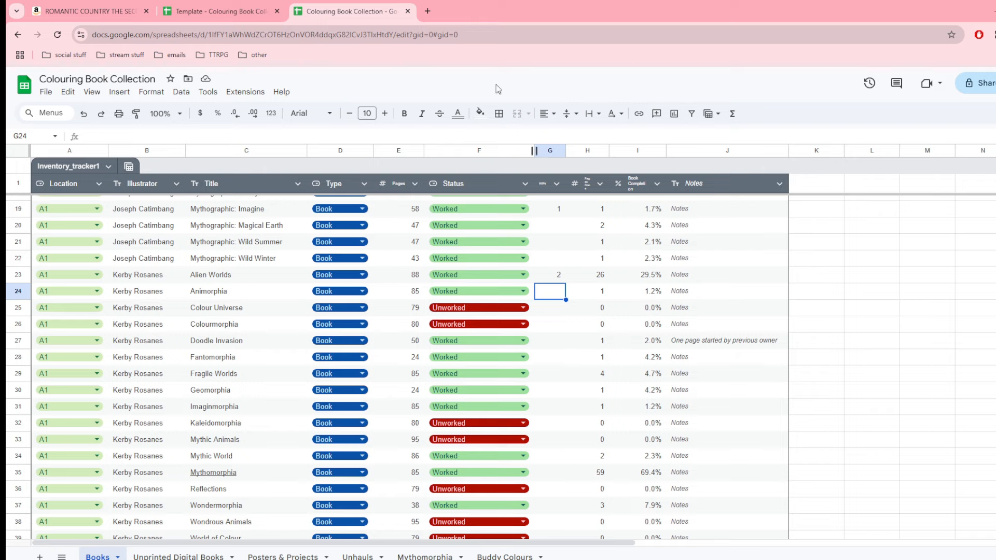
Step: Look through the book list in Colouring Book Collection and the rows of the Books sheet in the Template - Colouring Book Collection Tracker
{"action": "scroll", "coordinate": [393, 420], "scroll_direction": "down", "scroll_amount": 20}
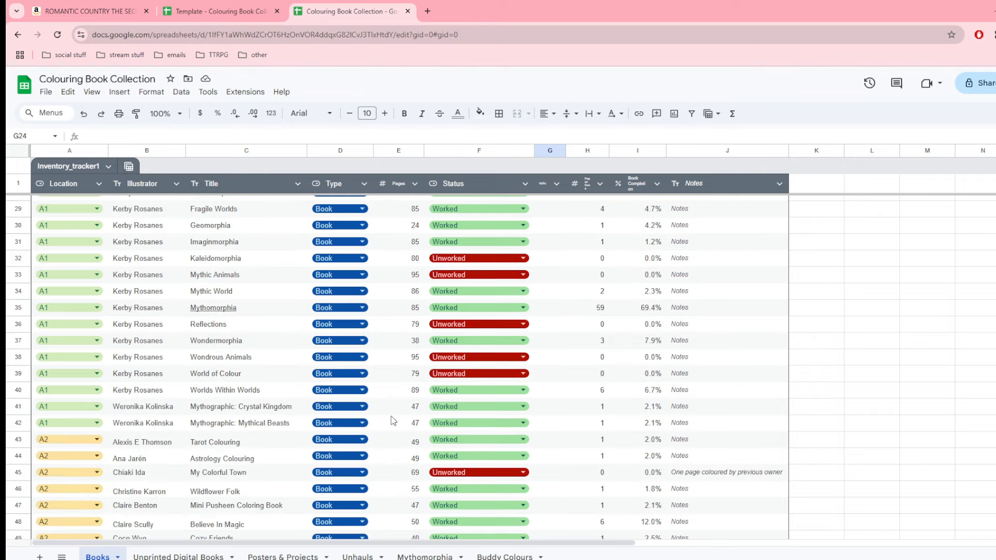
{"action": "scroll", "coordinate": [393, 420], "scroll_direction": "down", "scroll_amount": 20}
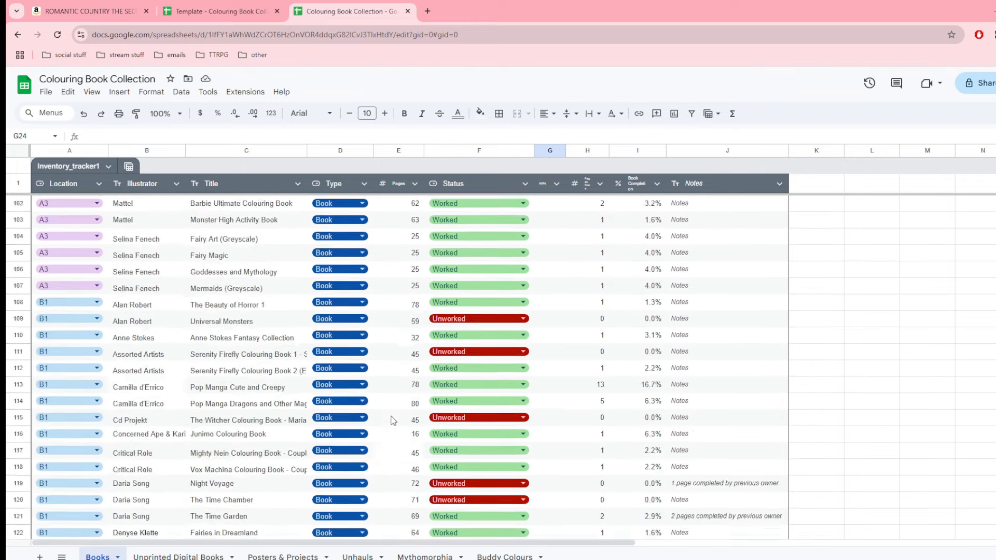
{"action": "left_click", "coordinate": [209, 8]}
{"action": "left_click", "coordinate": [188, 403]}
{"action": "scroll", "coordinate": [188, 403], "scroll_direction": "down", "scroll_amount": 20}
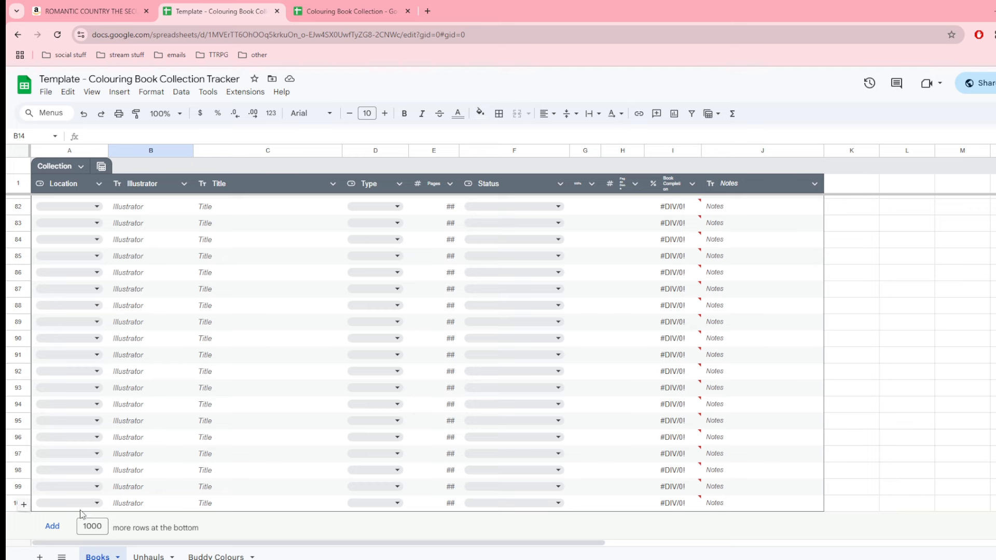
{"action": "scroll", "coordinate": [79, 499], "scroll_direction": "up", "scroll_amount": 20}
{"action": "scroll", "coordinate": [77, 502], "scroll_direction": "up", "scroll_amount": 4}
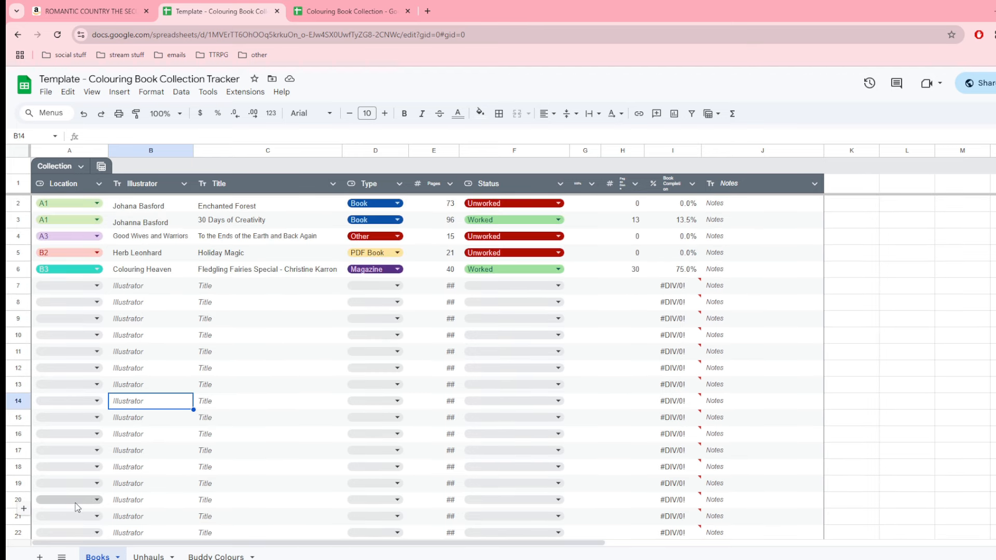
Step: Try adding 1000 more rows at the bottom of the template's Books sheet and undo the addition
{"action": "scroll", "coordinate": [77, 506], "scroll_direction": "down", "scroll_amount": 20}
{"action": "left_click_drag", "start_coordinate": [87, 526], "coordinate": [119, 530]}
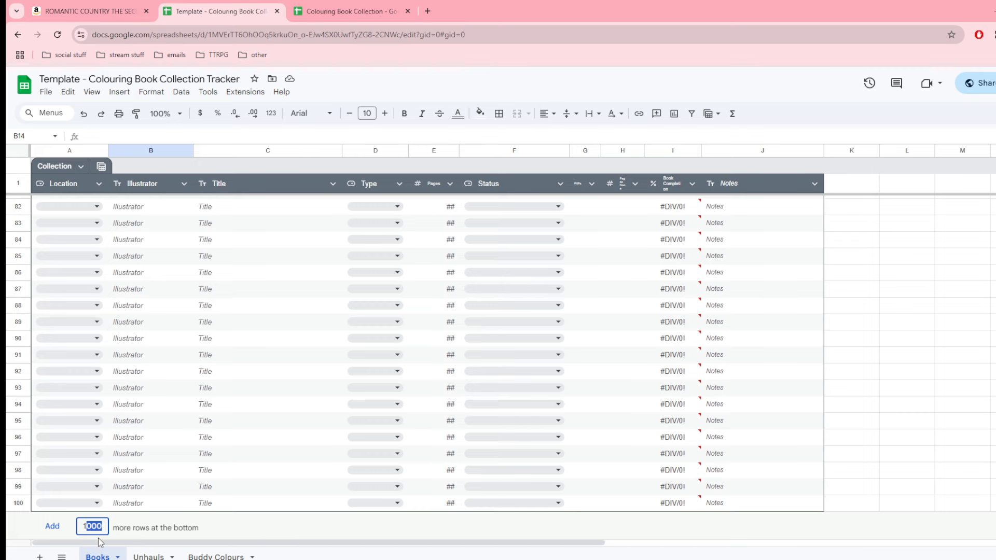
{"action": "left_click", "coordinate": [54, 526]}
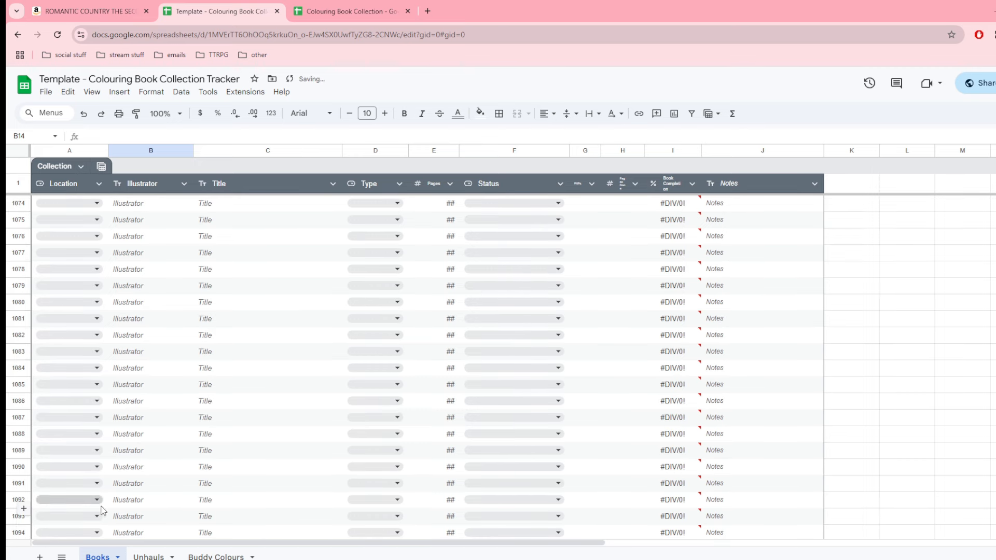
{"action": "scroll", "coordinate": [106, 506], "scroll_direction": "down", "scroll_amount": 3}
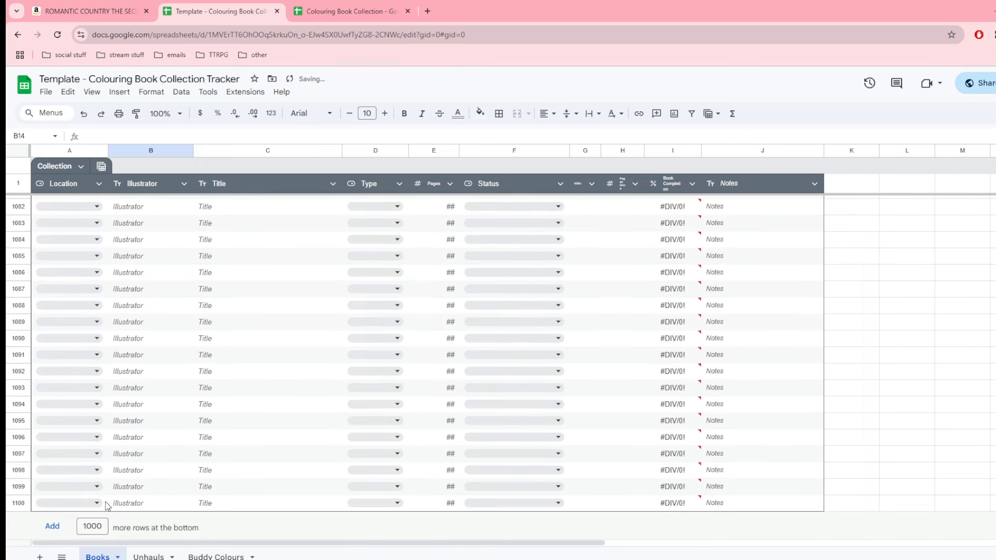
{"action": "left_click", "coordinate": [84, 114]}
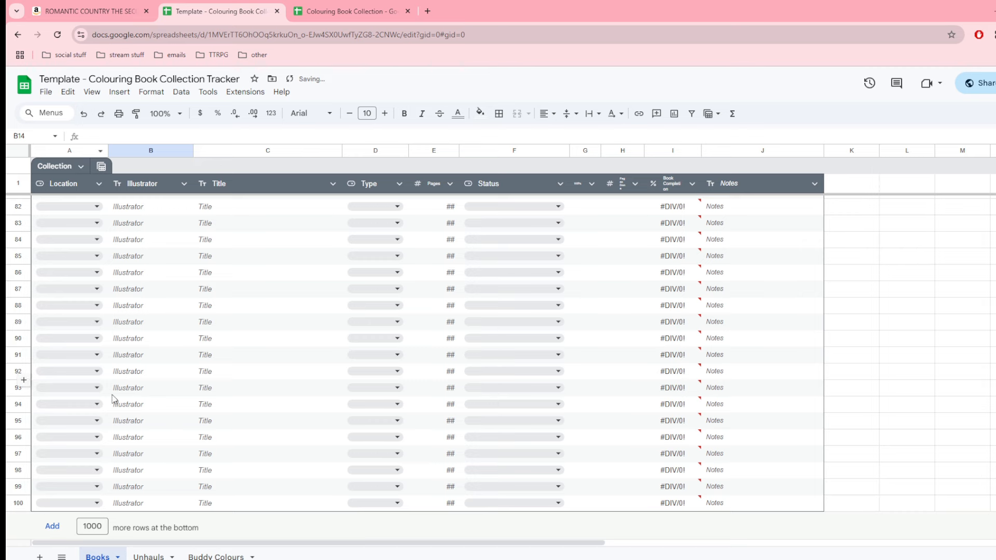
Step: Delete the empty rows 47 to 51 from the template's Books sheet
{"action": "scroll", "coordinate": [71, 486], "scroll_direction": "up", "scroll_amount": 8}
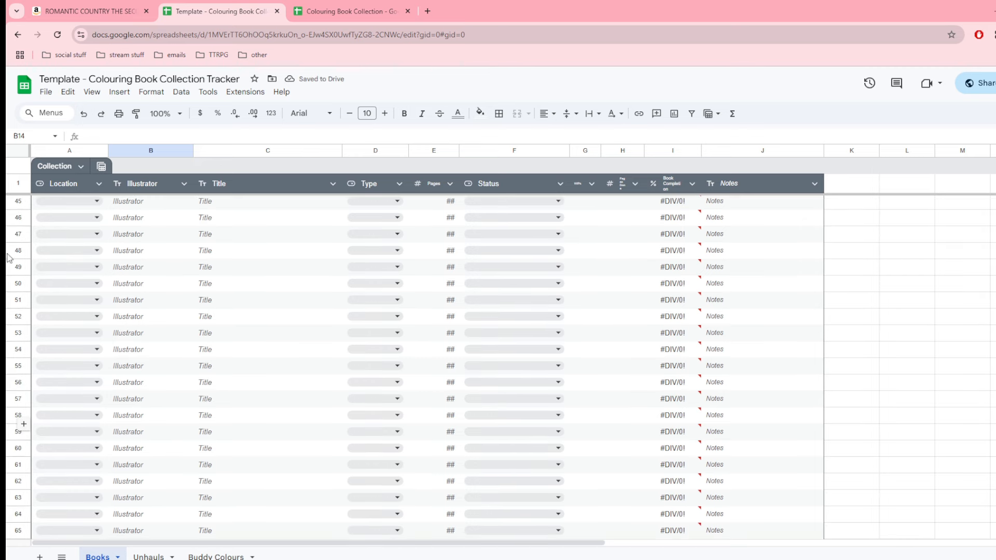
{"action": "left_click_drag", "start_coordinate": [20, 234], "coordinate": [19, 296]}
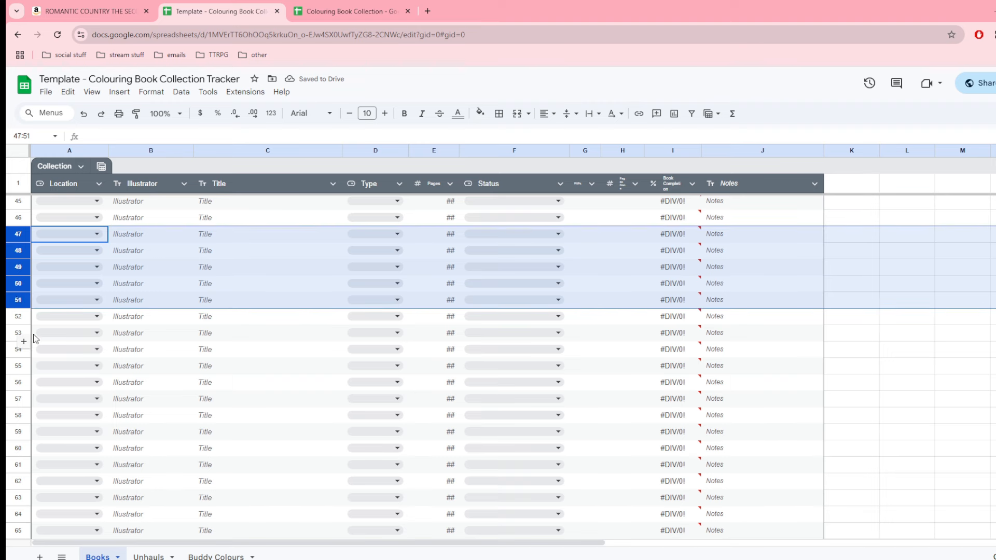
{"action": "right_click", "coordinate": [11, 268]}
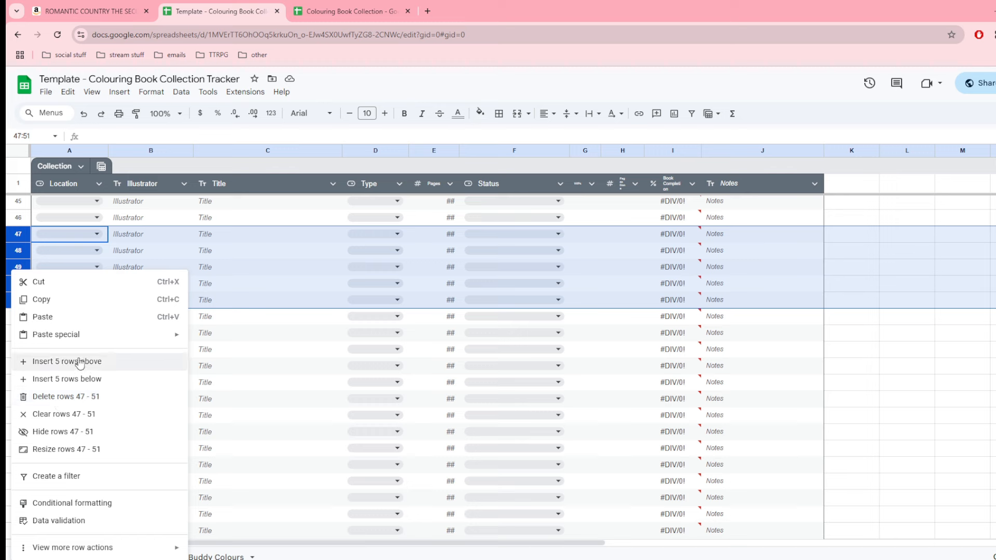
{"action": "left_click", "coordinate": [70, 397]}
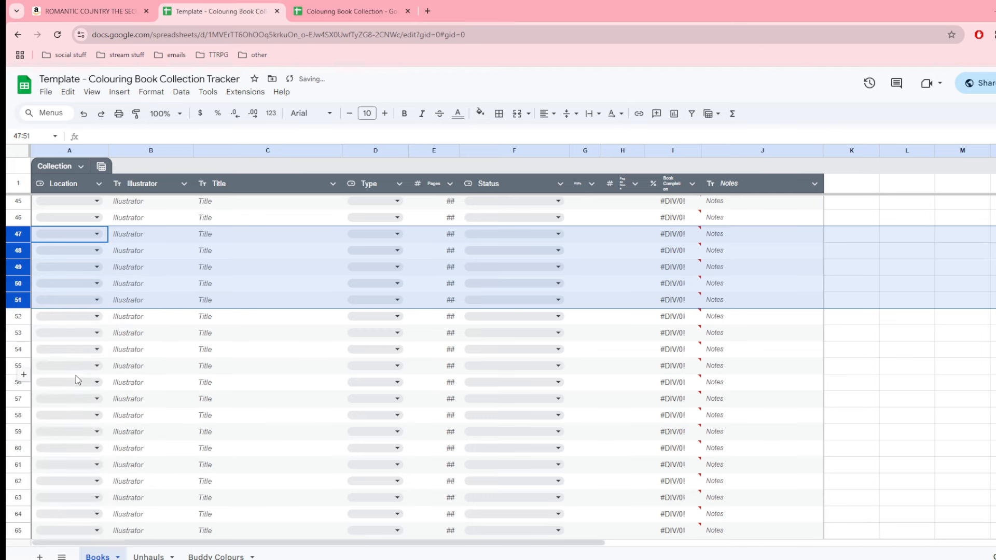
{"action": "scroll", "coordinate": [70, 437], "scroll_direction": "down", "scroll_amount": 10}
{"action": "scroll", "coordinate": [70, 437], "scroll_direction": "up", "scroll_amount": 20}
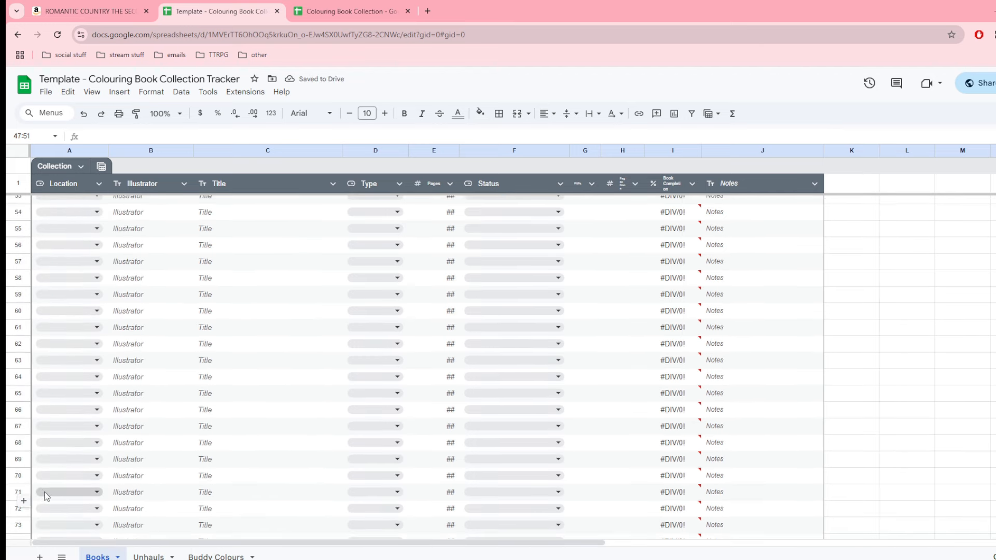
Step: Start a book entry in row 7 with location A2, a sample illustrator's name and the title Bob
{"action": "left_click", "coordinate": [57, 335]}
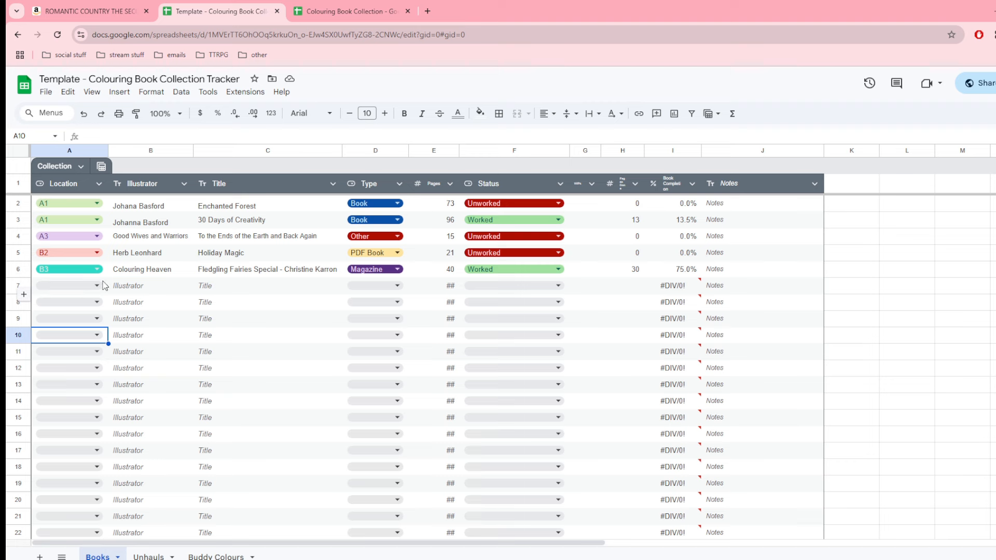
{"action": "left_click", "coordinate": [60, 285]}
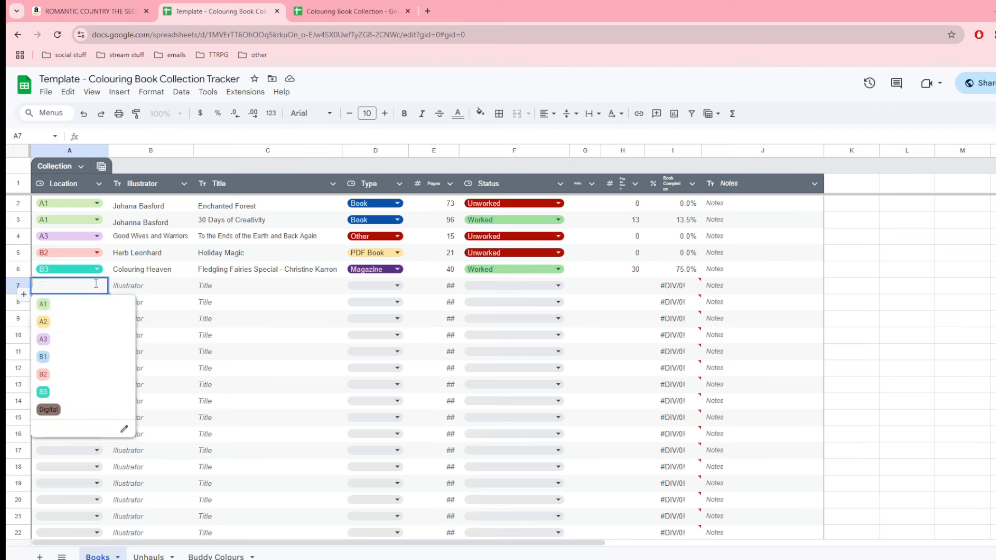
{"action": "left_click", "coordinate": [71, 324]}
{"action": "left_click", "coordinate": [144, 289]}
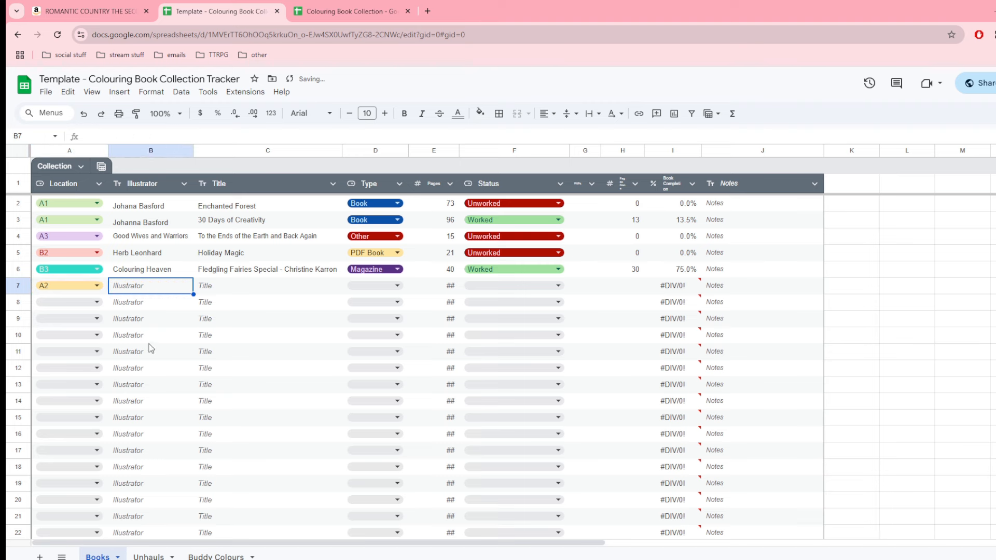
{"action": "type", "text": "Jim"}
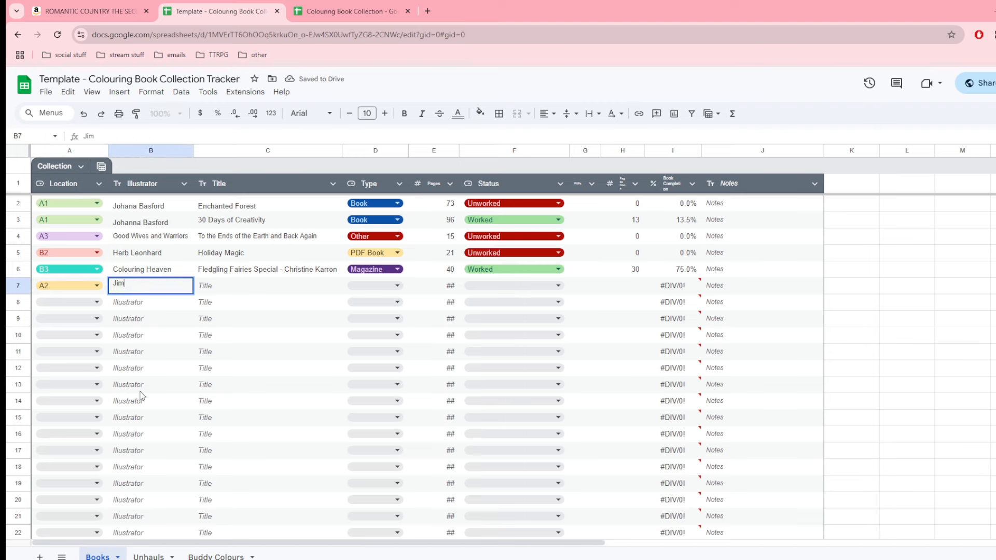
{"action": "left_click", "coordinate": [236, 289]}
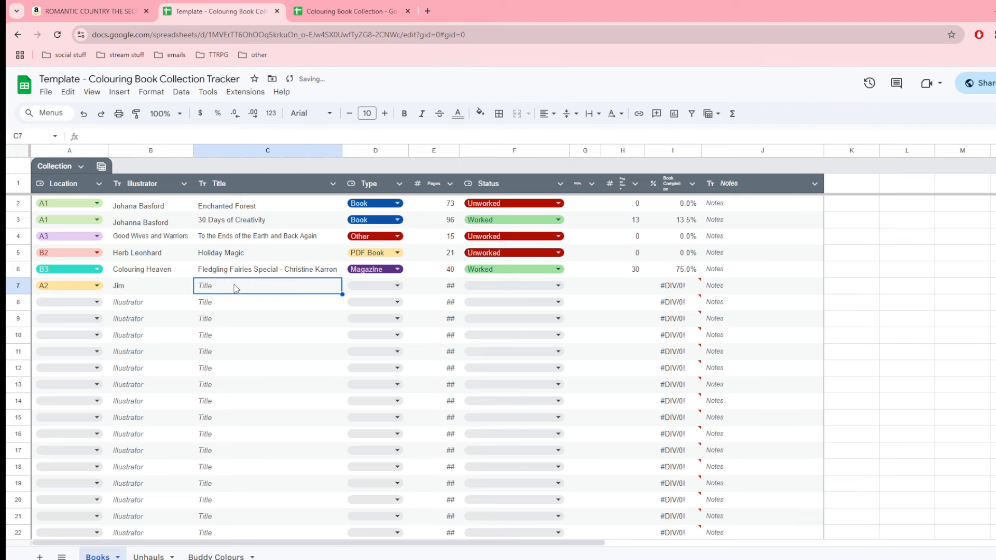
{"action": "type", "text": "Bob"}
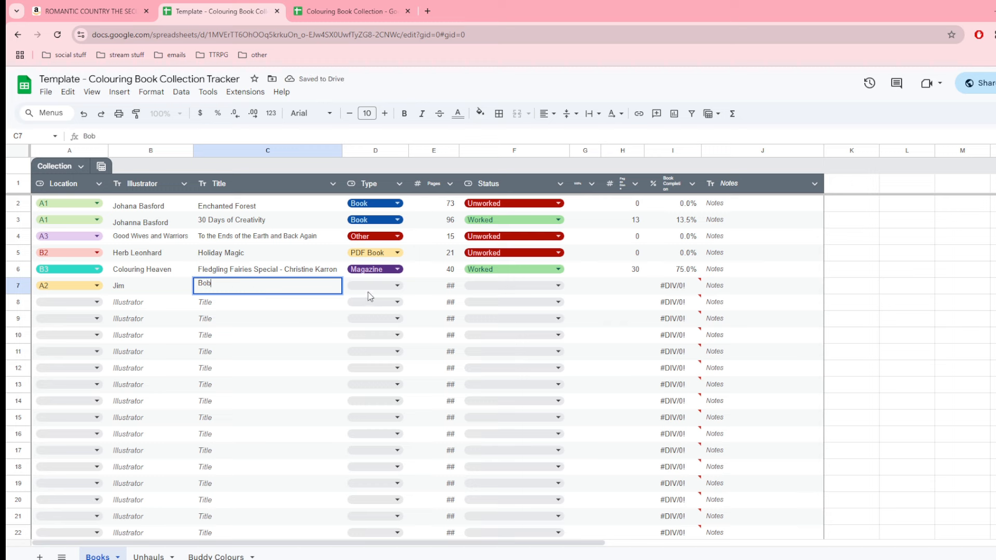
Step: Complete the row 7 entry with type Book, 33 pages, status Unworked and 0 in column H
{"action": "left_click", "coordinate": [367, 287]}
{"action": "left_click", "coordinate": [365, 302]}
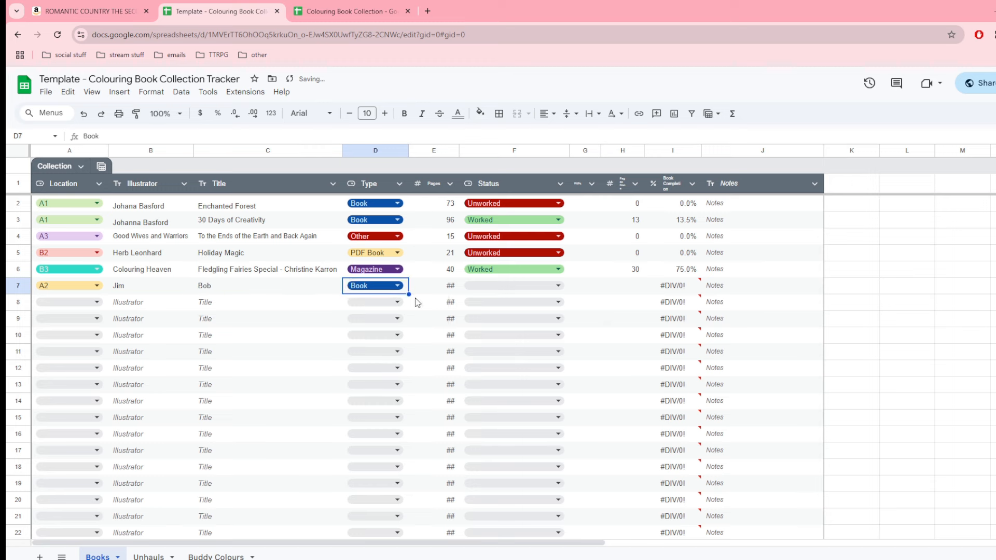
{"action": "left_click", "coordinate": [450, 287]}
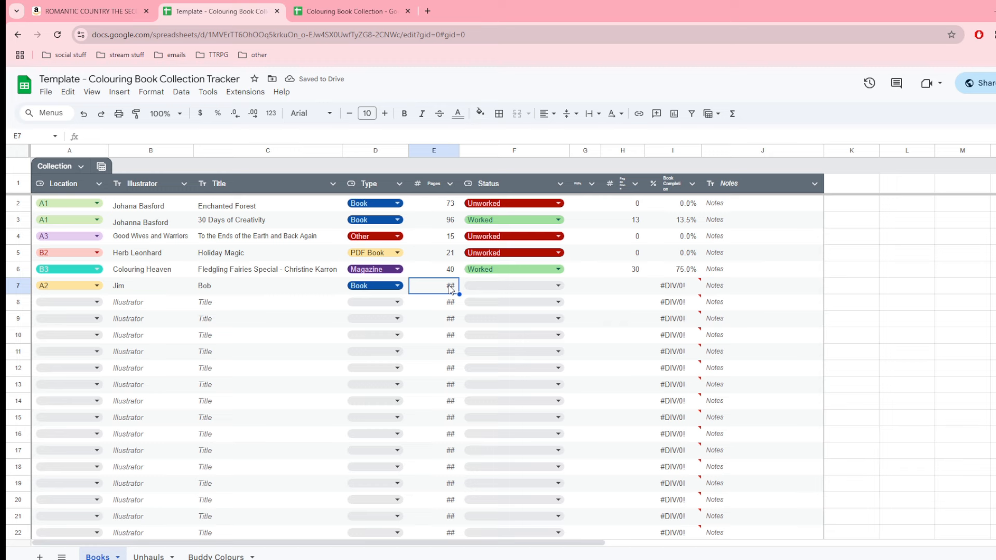
{"action": "type", "text": "33"}
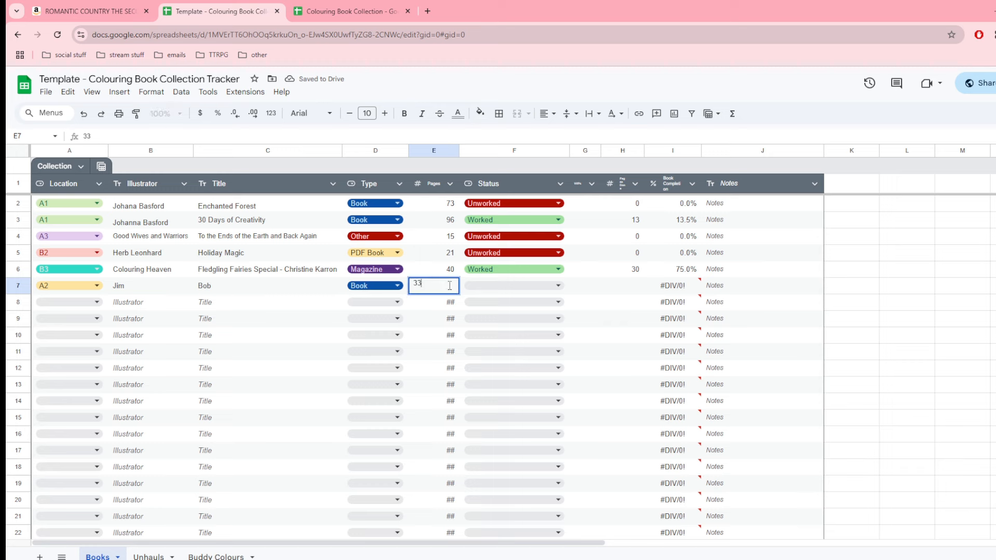
{"action": "left_click", "coordinate": [480, 288]}
{"action": "left_click", "coordinate": [483, 322]}
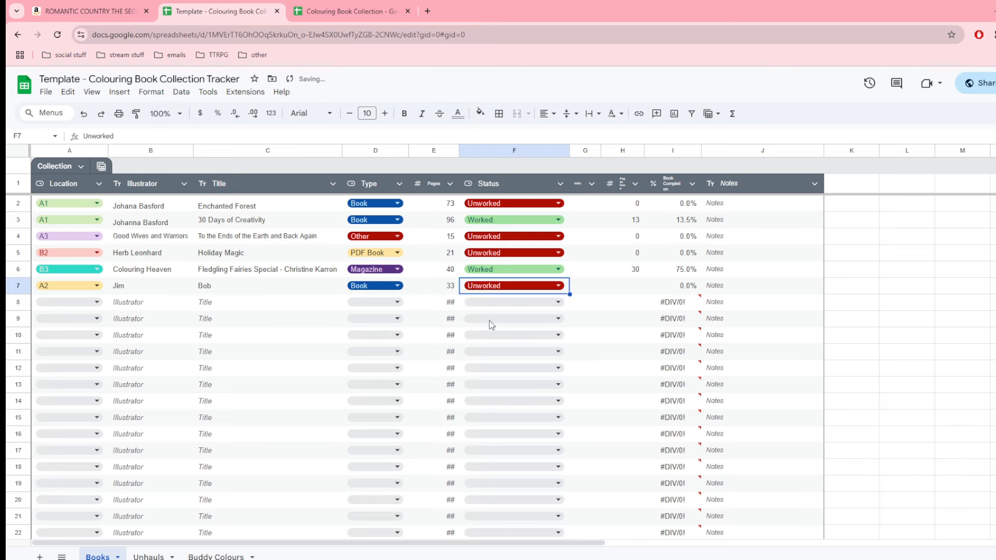
{"action": "left_click", "coordinate": [642, 285]}
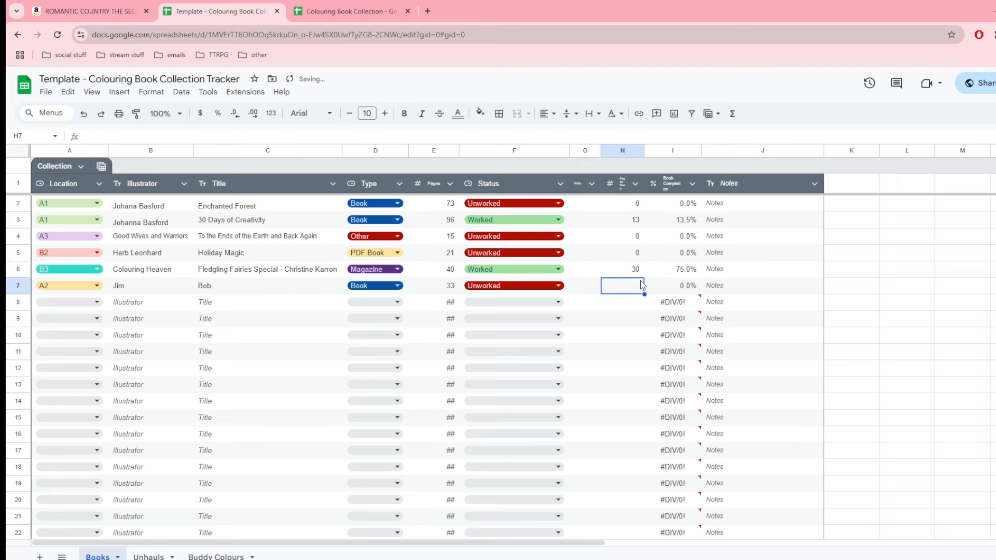
{"action": "type", "text": "0"}
{"action": "left_click", "coordinate": [639, 355]}
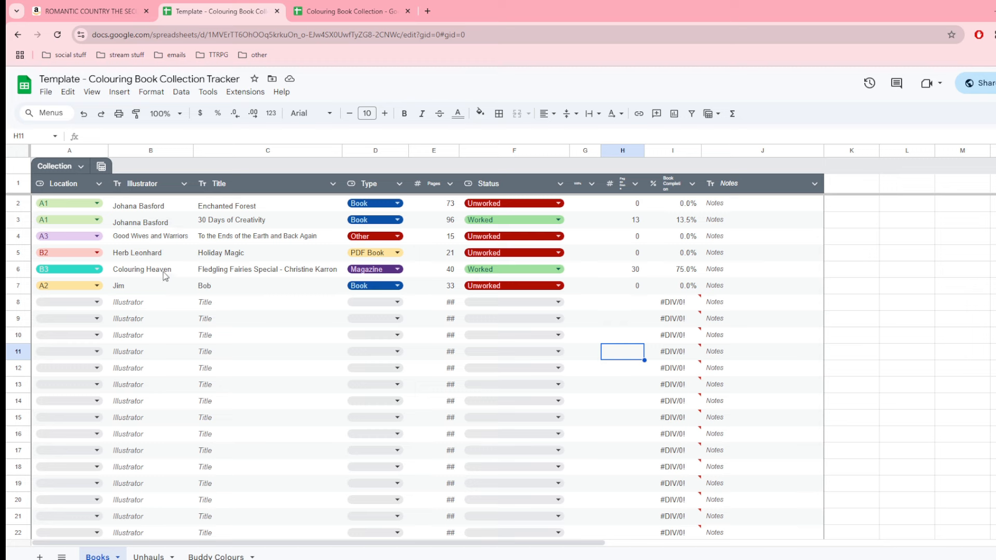
Step: Sort the template's book table by the Illustrator column from A to Z
{"action": "left_click", "coordinate": [185, 183]}
{"action": "mouse_move", "coordinate": [228, 223]}
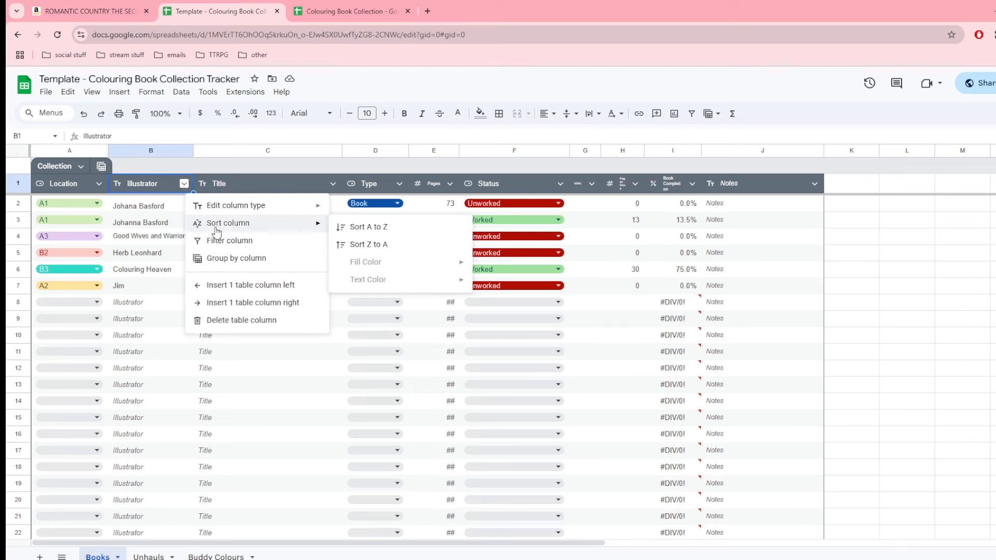
{"action": "left_click", "coordinate": [367, 228]}
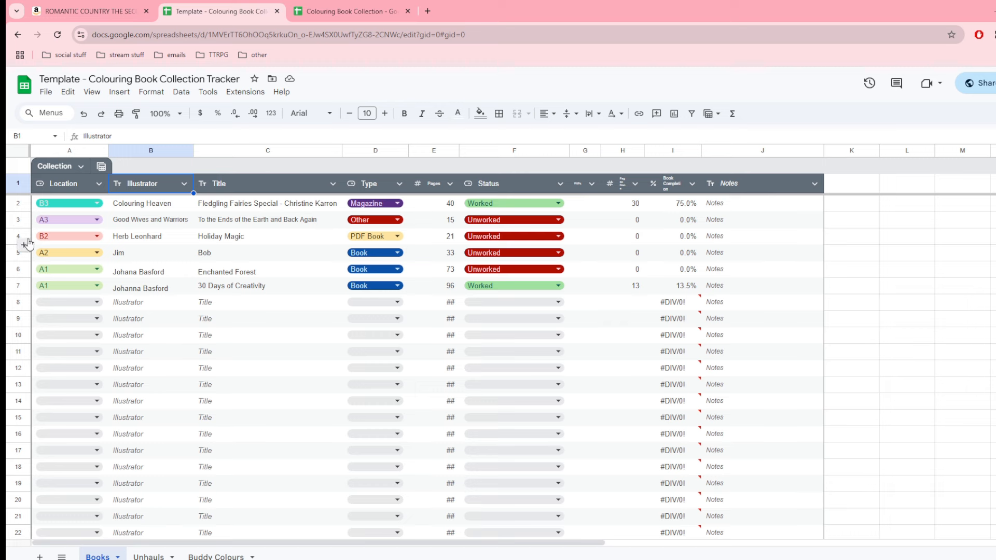
Step: Point out the header row and last filled row 7 in the template, and row 239 in Colouring Book Collection
{"action": "left_click", "coordinate": [20, 186]}
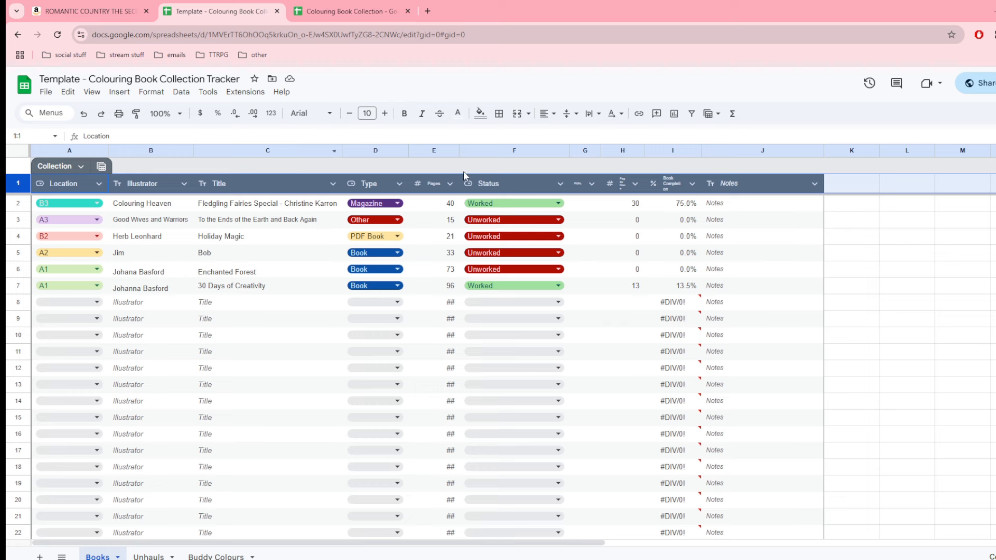
{"action": "left_click", "coordinate": [19, 286]}
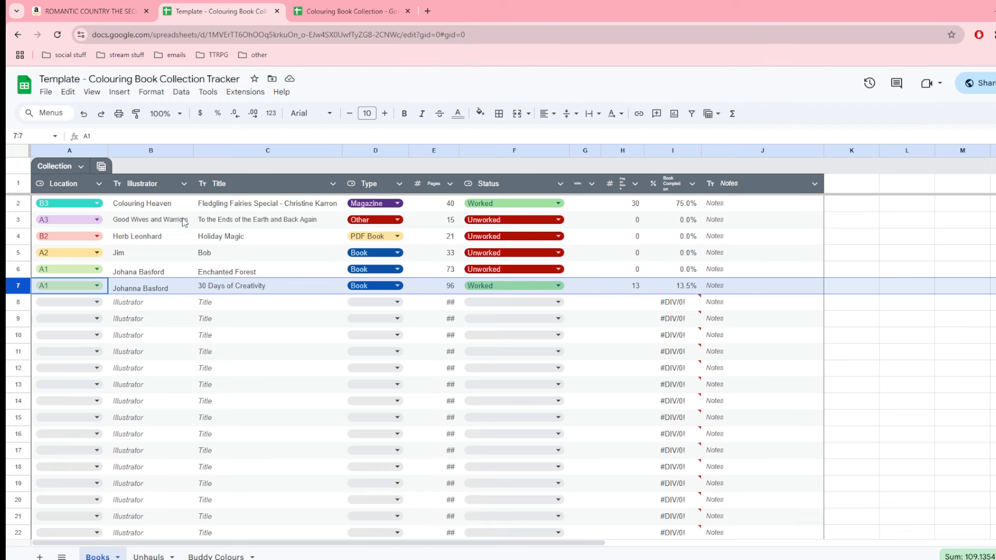
{"action": "left_click", "coordinate": [243, 276]}
{"action": "left_click", "coordinate": [344, 11]}
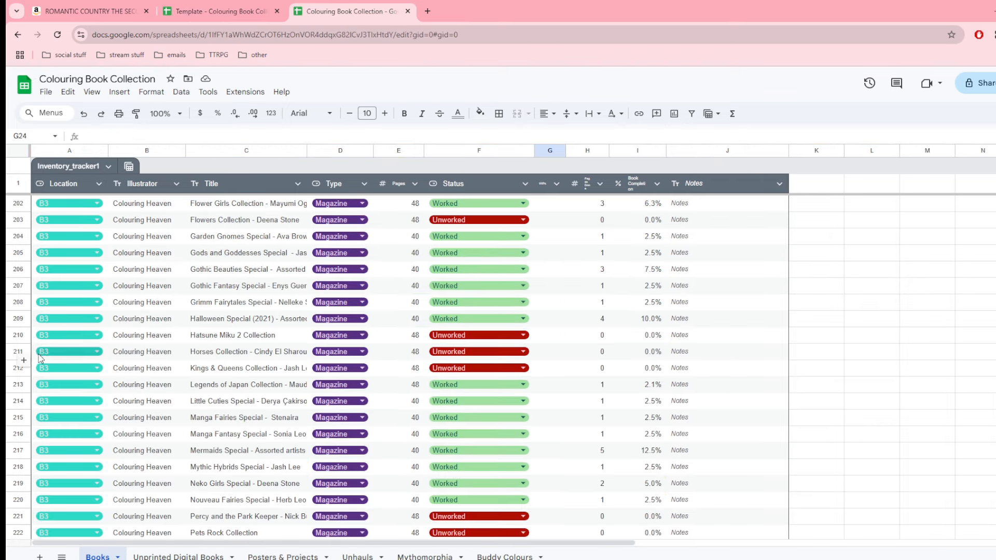
{"action": "scroll", "coordinate": [41, 339], "scroll_direction": "down", "scroll_amount": 2}
{"action": "scroll", "coordinate": [41, 337], "scroll_direction": "up", "scroll_amount": 3}
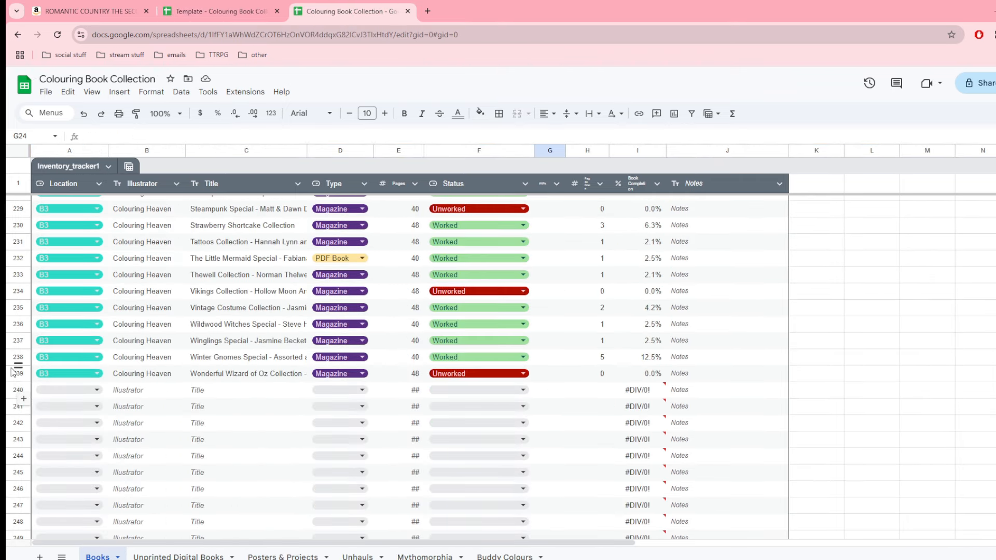
{"action": "left_click", "coordinate": [11, 372]}
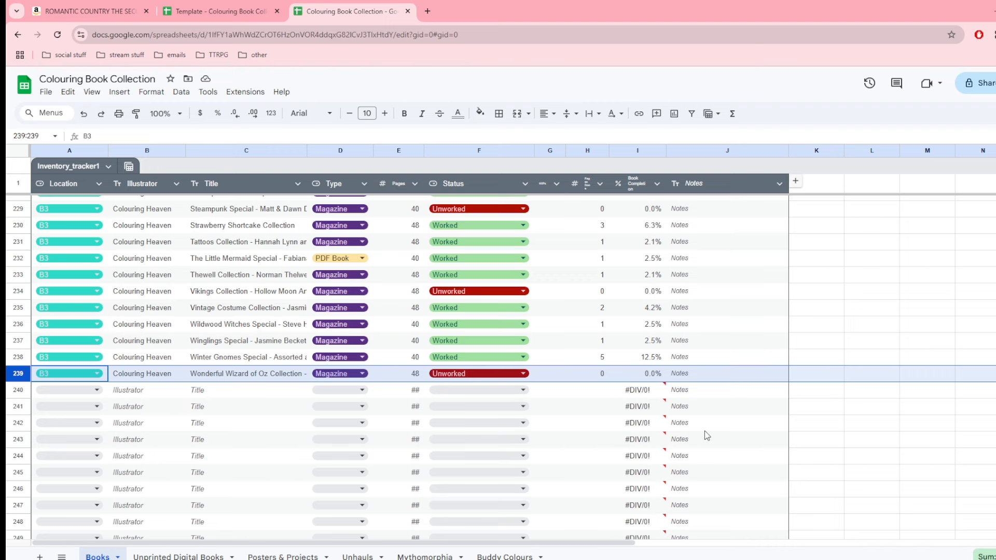
Step: Return to the template spreadsheet and open its Unhauls sheet
{"action": "left_click", "coordinate": [221, 11]}
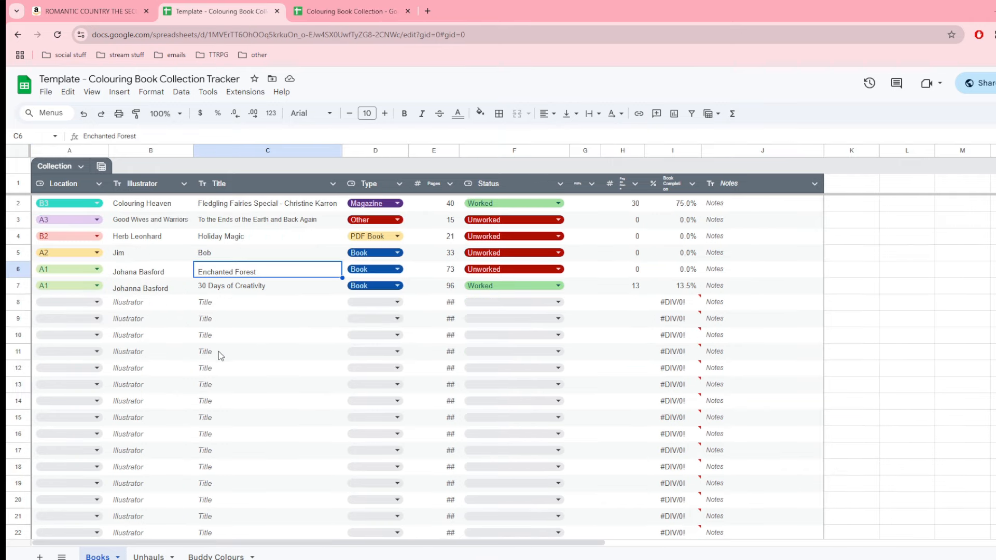
{"action": "left_click", "coordinate": [216, 304]}
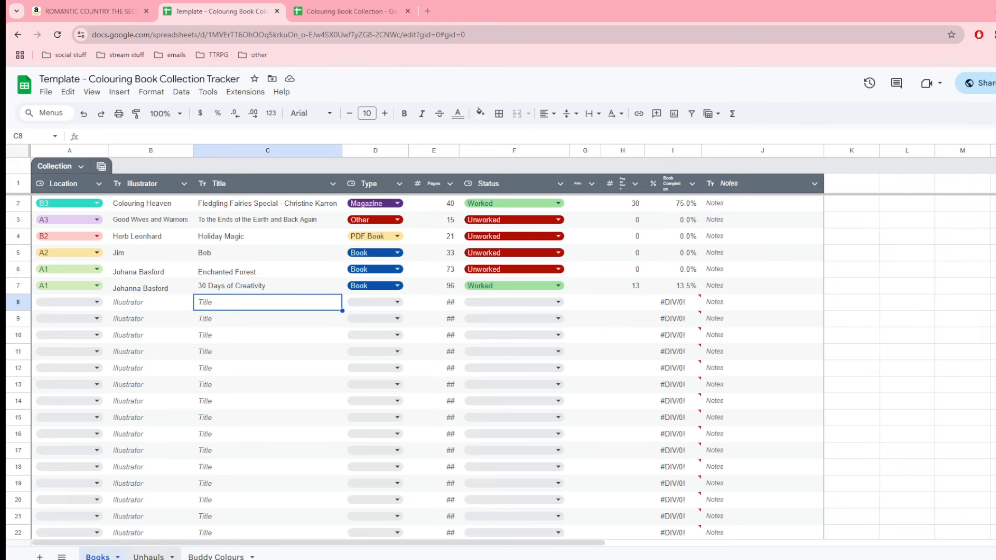
{"action": "left_click", "coordinate": [149, 557]}
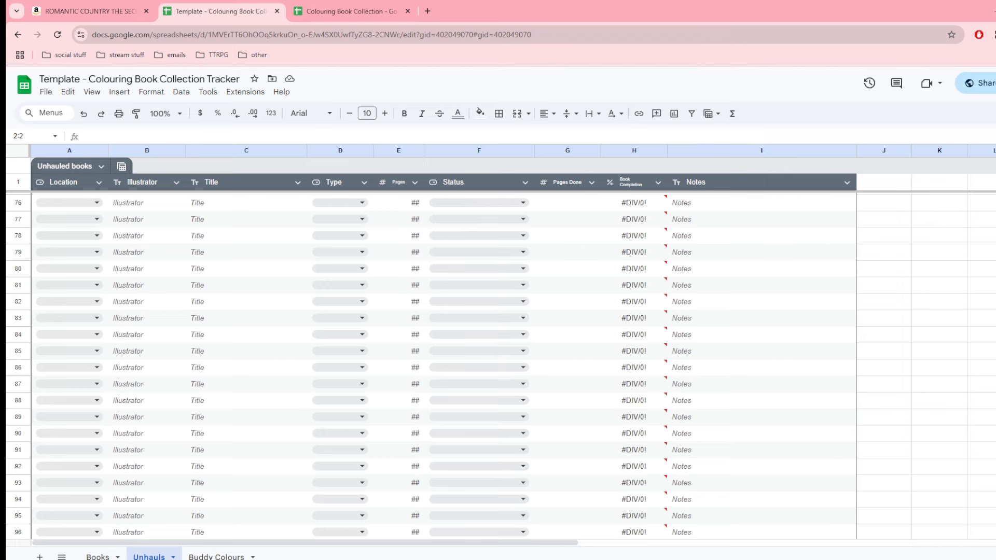
Step: Switch to the Colouring Book Collection spreadsheet and look through its Unhauls sheet down to the last filled rows
{"action": "left_click", "coordinate": [342, 10]}
{"action": "left_click", "coordinate": [358, 557]}
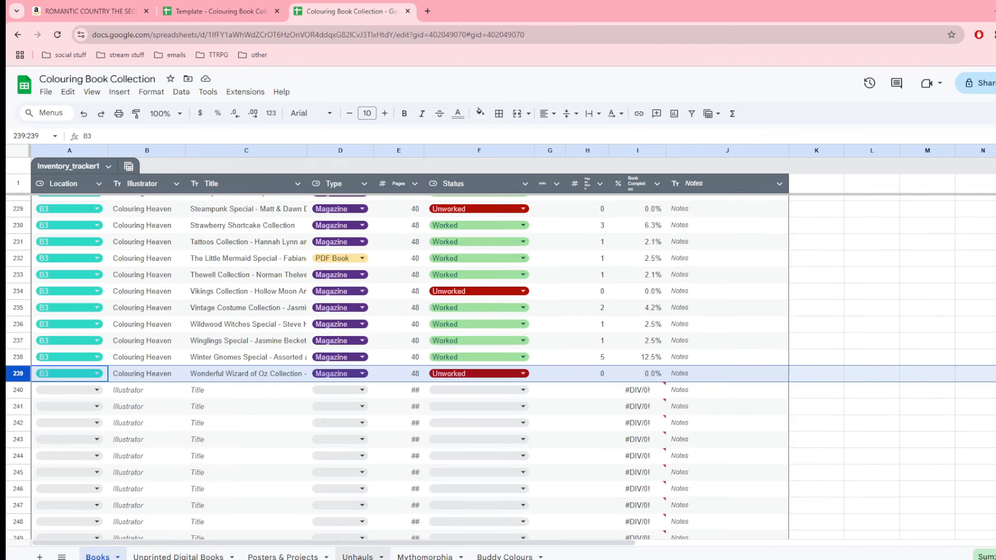
{"action": "scroll", "coordinate": [190, 420], "scroll_direction": "down", "scroll_amount": 2}
{"action": "scroll", "coordinate": [190, 420], "scroll_direction": "up", "scroll_amount": 2}
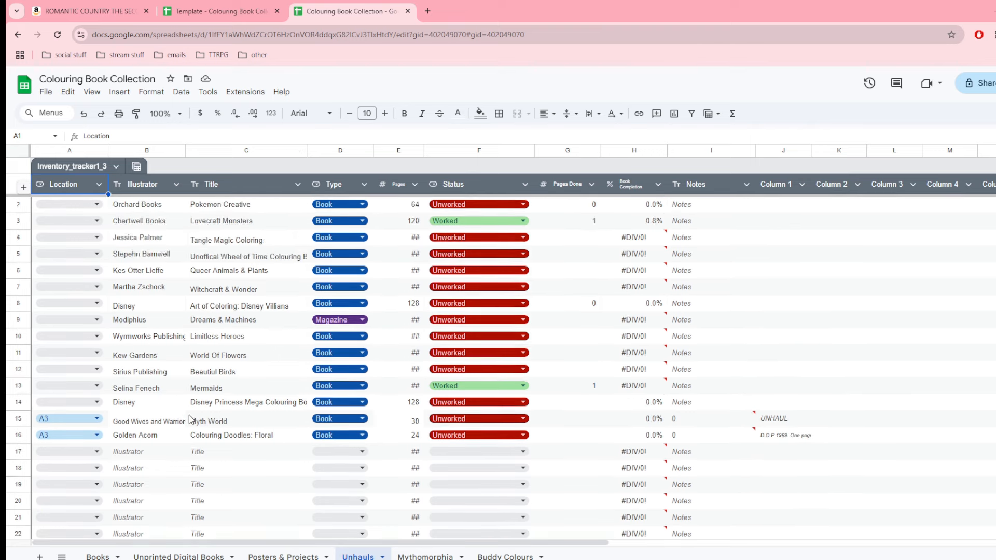
{"action": "scroll", "coordinate": [191, 419], "scroll_direction": "down", "scroll_amount": 2}
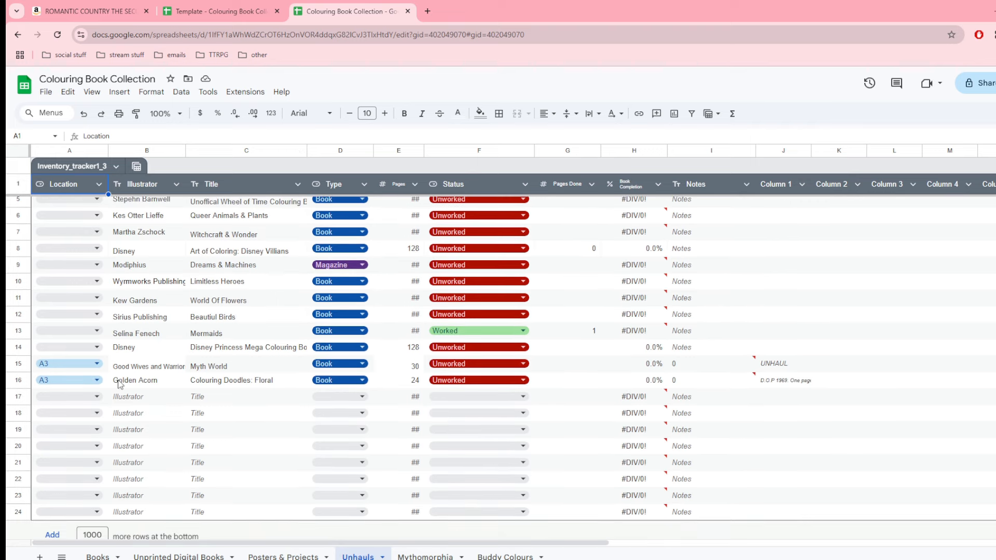
Step: Clear the location of the Myth World book in row 15 of the Unhauls sheet
{"action": "left_click", "coordinate": [85, 363]}
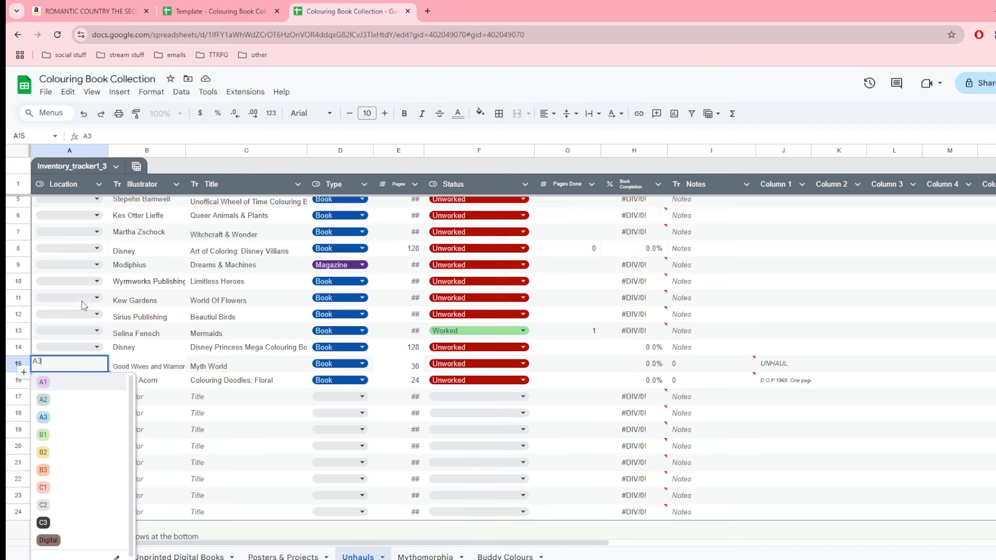
{"action": "type", "text": "A"}
{"action": "key", "text": "Escape"}
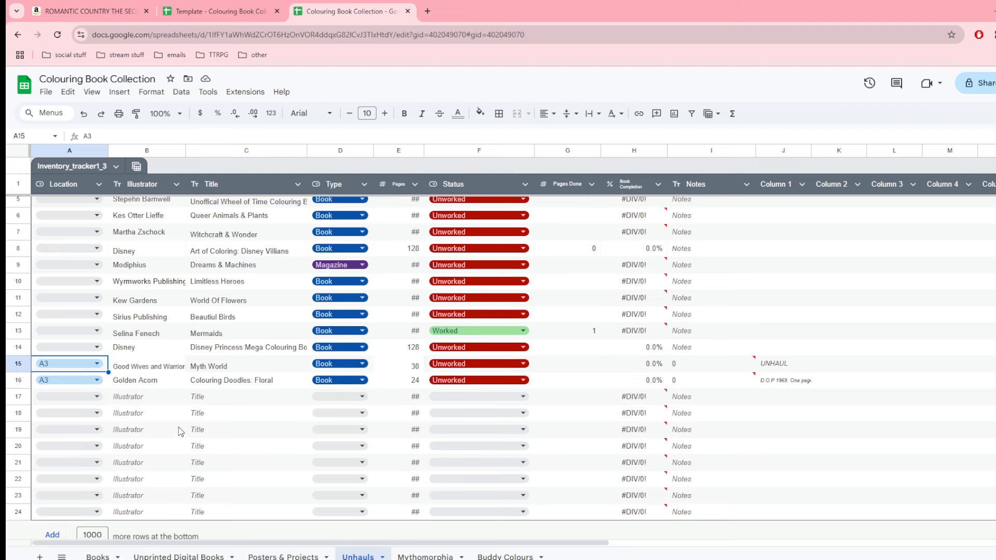
{"action": "double_click", "coordinate": [80, 365]}
{"action": "left_click_drag", "start_coordinate": [63, 361], "coordinate": [33, 363]}
{"action": "key", "text": "BackSpace"}
{"action": "left_click", "coordinate": [195, 405]}
Step: Clear the location of Colouring Doodles: Floral in row 16 of the Unhauls sheet
{"action": "left_click", "coordinate": [63, 379]}
{"action": "double_click", "coordinate": [62, 379]}
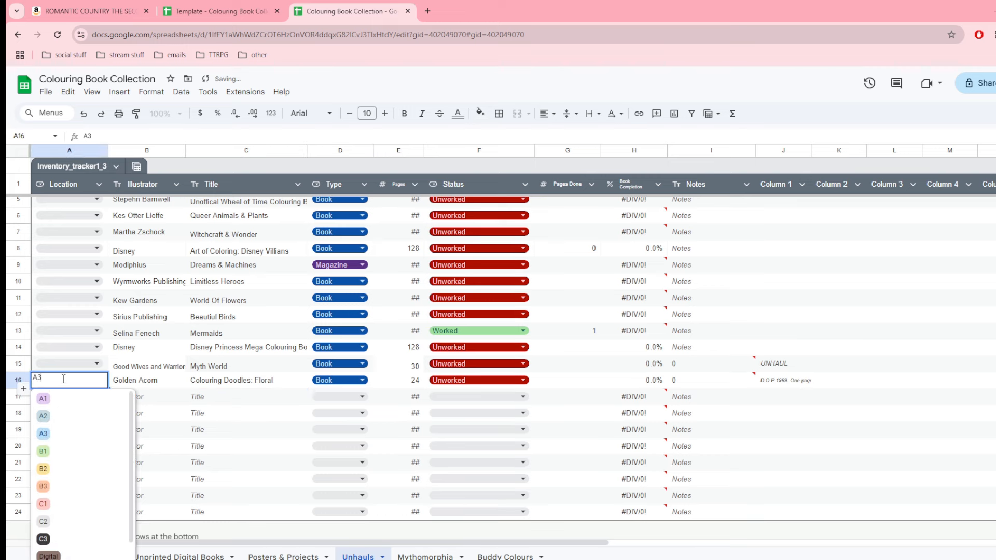
{"action": "left_click_drag", "start_coordinate": [62, 383], "coordinate": [20, 382]}
{"action": "key", "text": "BackSpace"}
{"action": "left_click", "coordinate": [162, 418]}
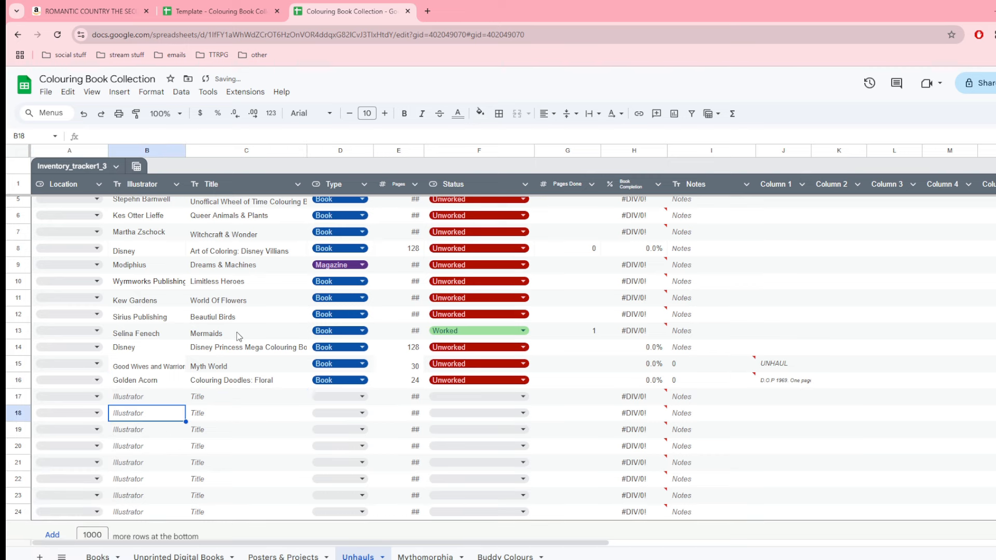
Step: Show the collection's Books sheet and return to its Unhauls sheet
{"action": "scroll", "coordinate": [319, 383], "scroll_direction": "up", "scroll_amount": 2}
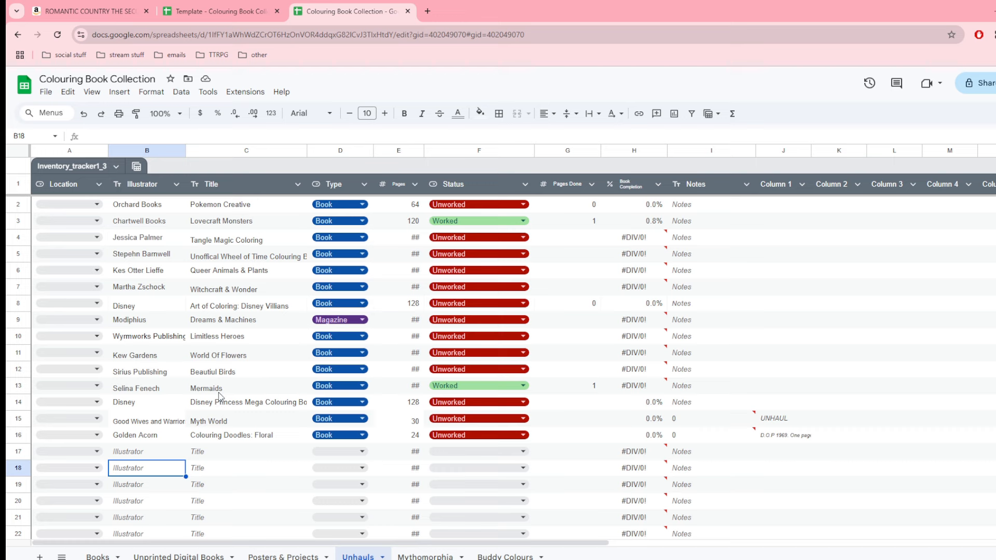
{"action": "left_click", "coordinate": [98, 556]}
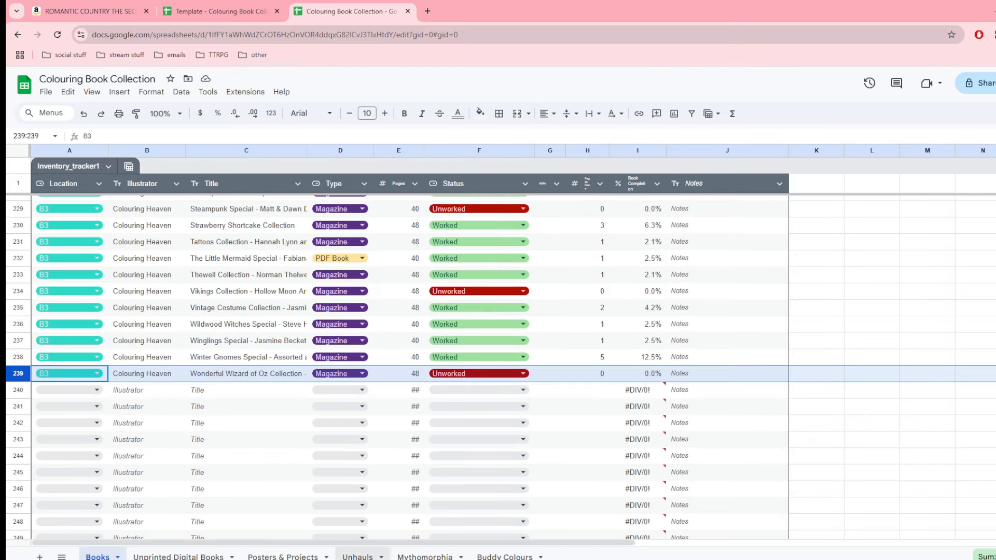
{"action": "left_click", "coordinate": [357, 556]}
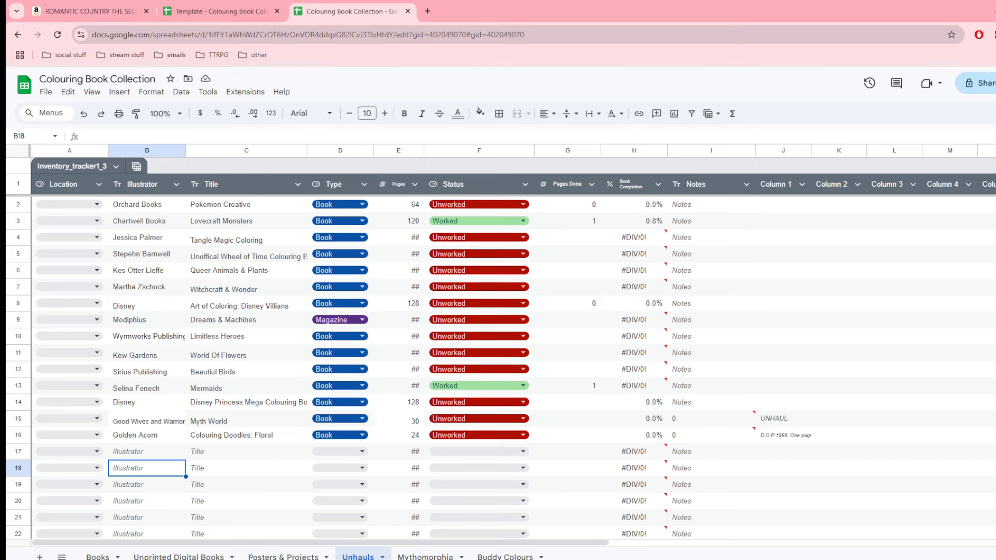
Step: Return to the template spreadsheet and look over its Unhauled books table
{"action": "left_click", "coordinate": [228, 7]}
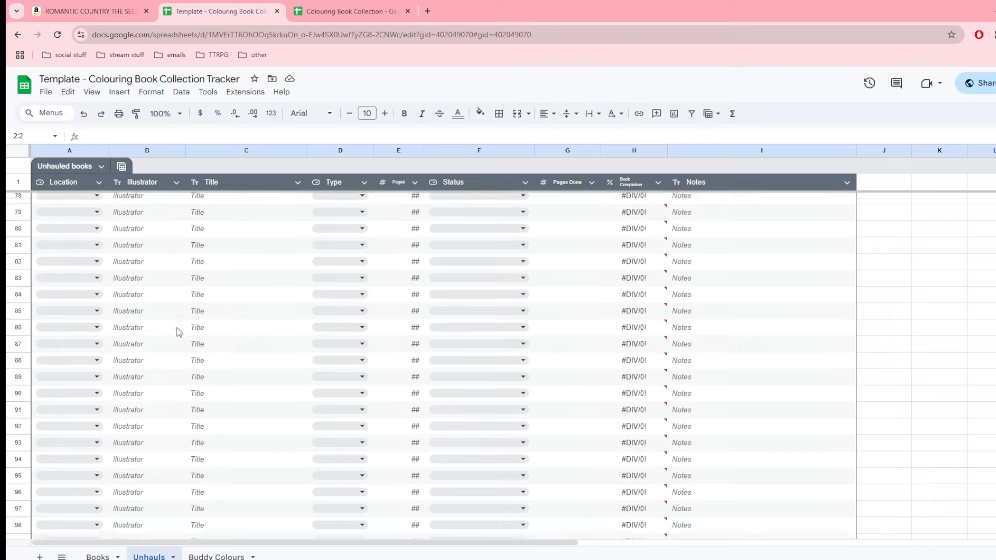
{"action": "scroll", "coordinate": [178, 330], "scroll_direction": "down", "scroll_amount": 2}
{"action": "scroll", "coordinate": [179, 331], "scroll_direction": "up", "scroll_amount": 7}
{"action": "scroll", "coordinate": [177, 330], "scroll_direction": "down", "scroll_amount": 1}
Step: Cut row 5, the 33-page book titled Bob, from the template's Books sheet
{"action": "left_click", "coordinate": [98, 555]}
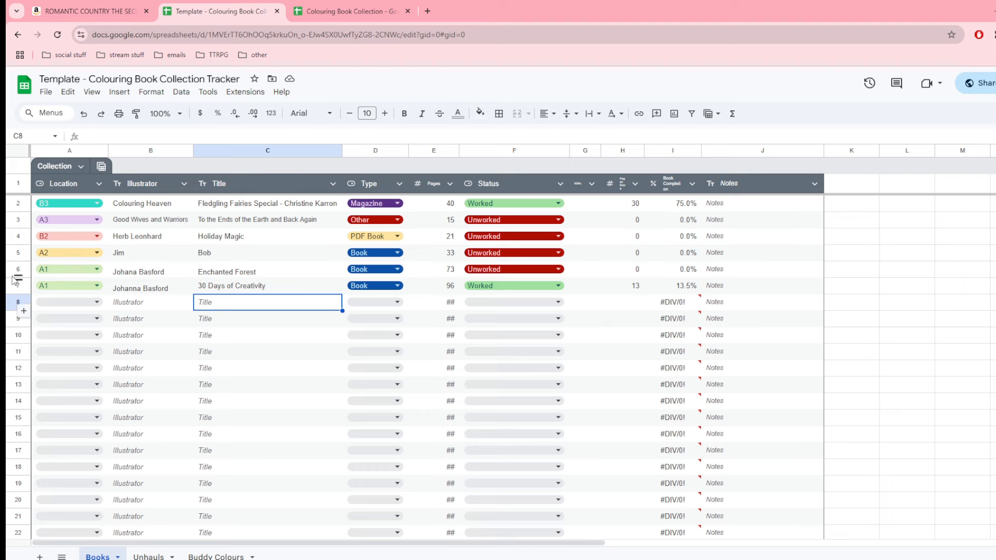
{"action": "left_click", "coordinate": [16, 253]}
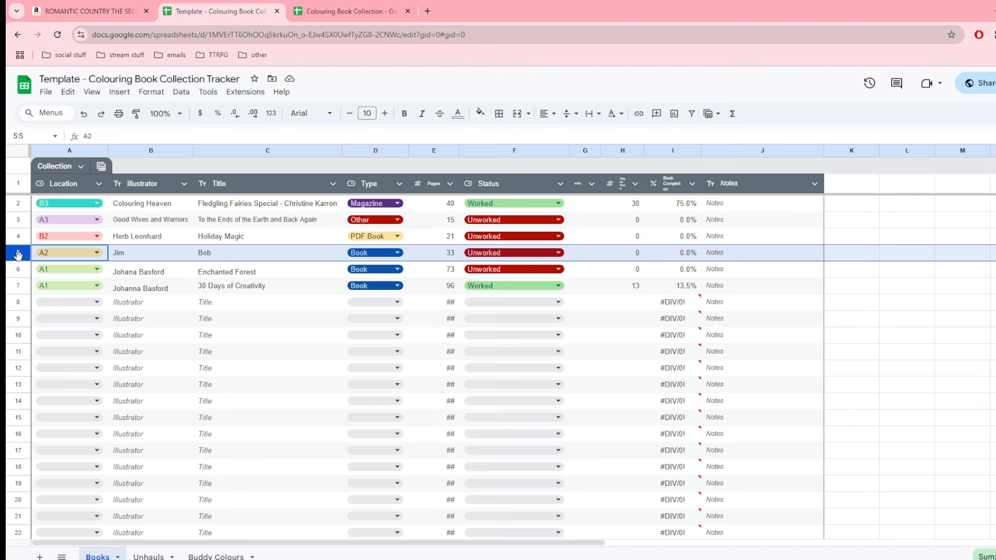
{"action": "right_click", "coordinate": [18, 254]}
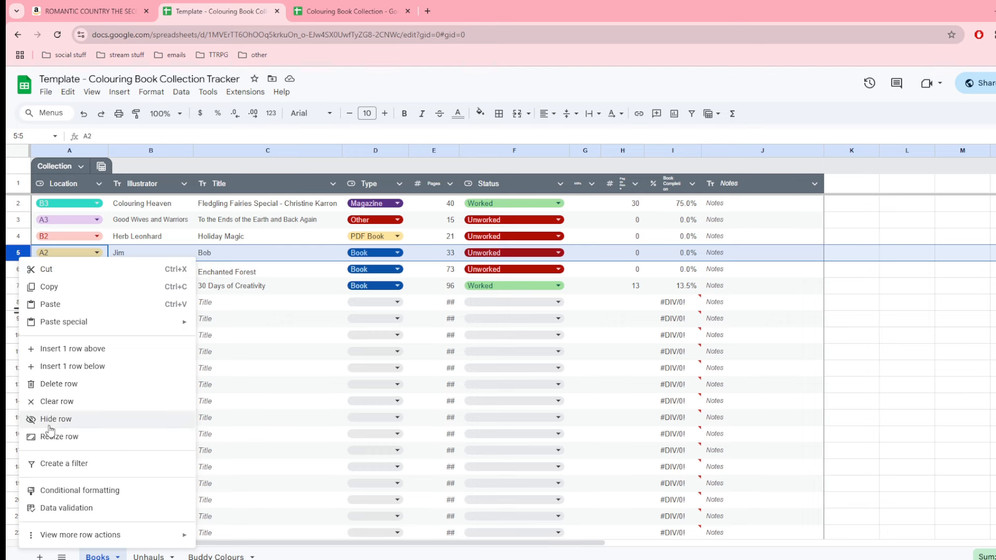
{"action": "left_click", "coordinate": [50, 289]}
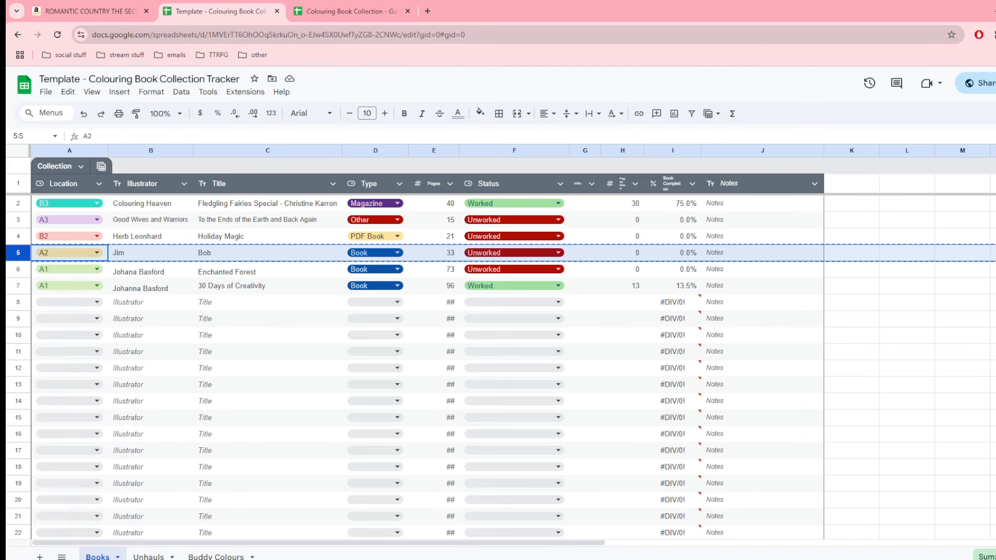
Step: Paste the cut book row into row 2 of the template's Unhauls sheet
{"action": "left_click", "coordinate": [148, 557]}
{"action": "scroll", "coordinate": [9, 333], "scroll_direction": "up", "scroll_amount": 5}
{"action": "scroll", "coordinate": [9, 333], "scroll_direction": "up", "scroll_amount": 2}
{"action": "left_click", "coordinate": [23, 219]}
{"action": "left_click", "coordinate": [23, 204]}
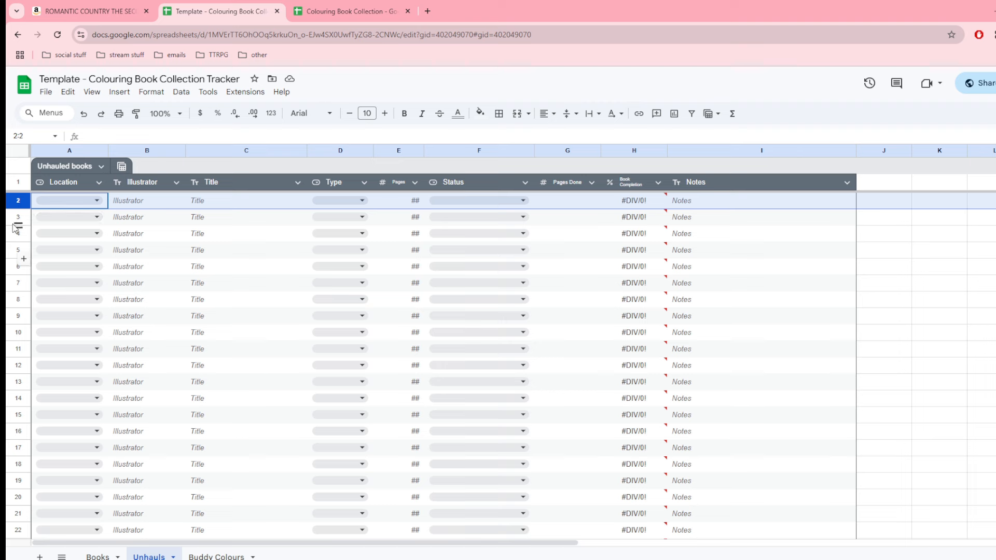
{"action": "right_click", "coordinate": [17, 203]}
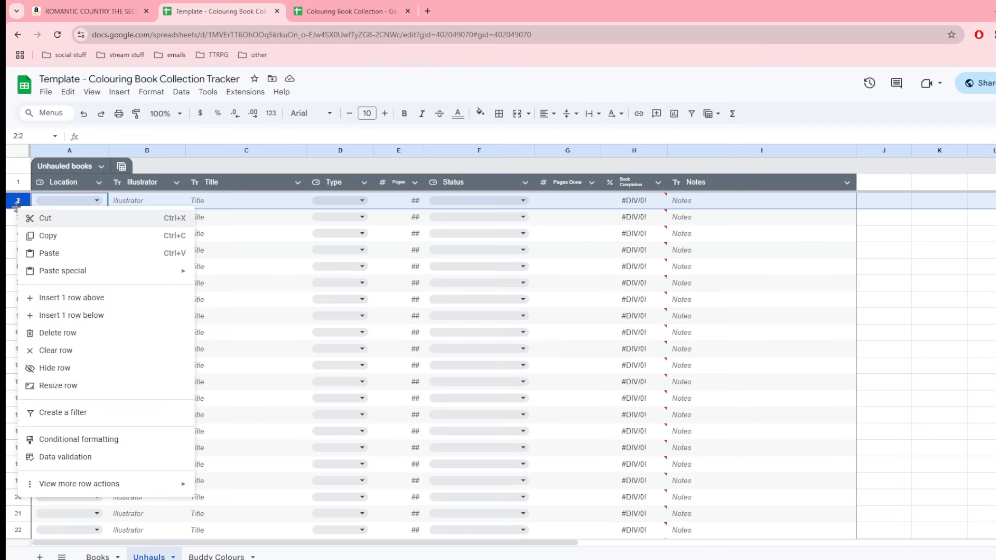
{"action": "left_click", "coordinate": [44, 255]}
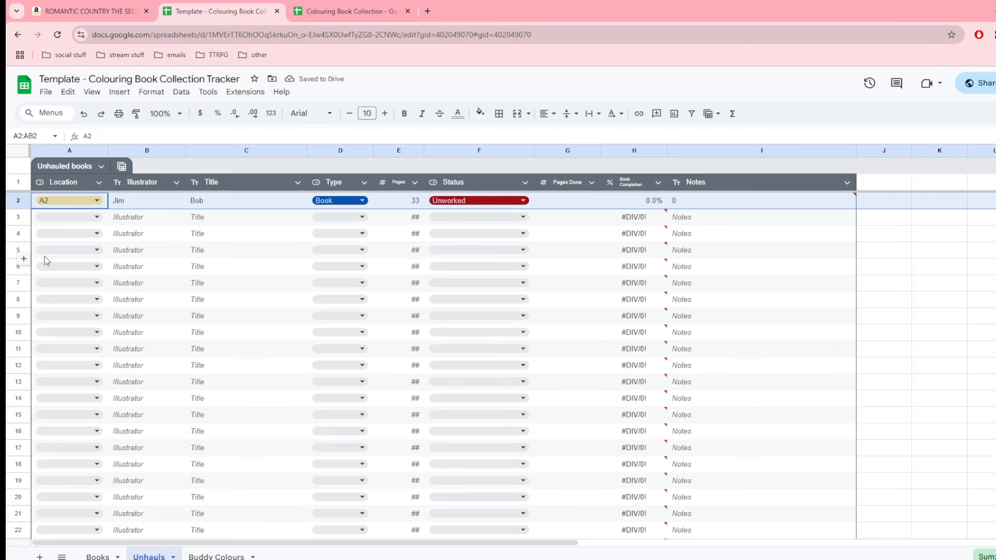
Step: Check the source row 5 in Books and the Notes cell of the moved book in Unhauls
{"action": "left_click", "coordinate": [97, 556]}
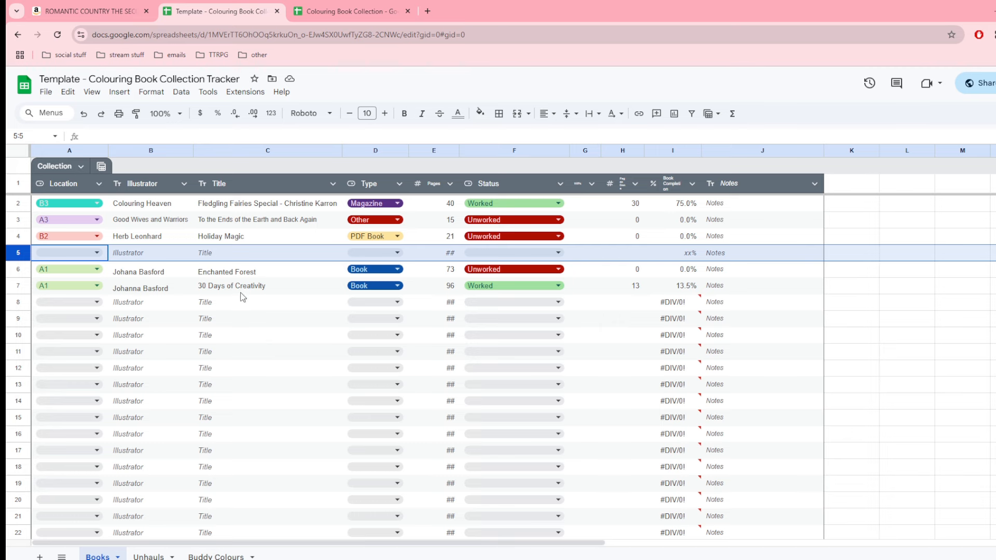
{"action": "left_click", "coordinate": [145, 557]}
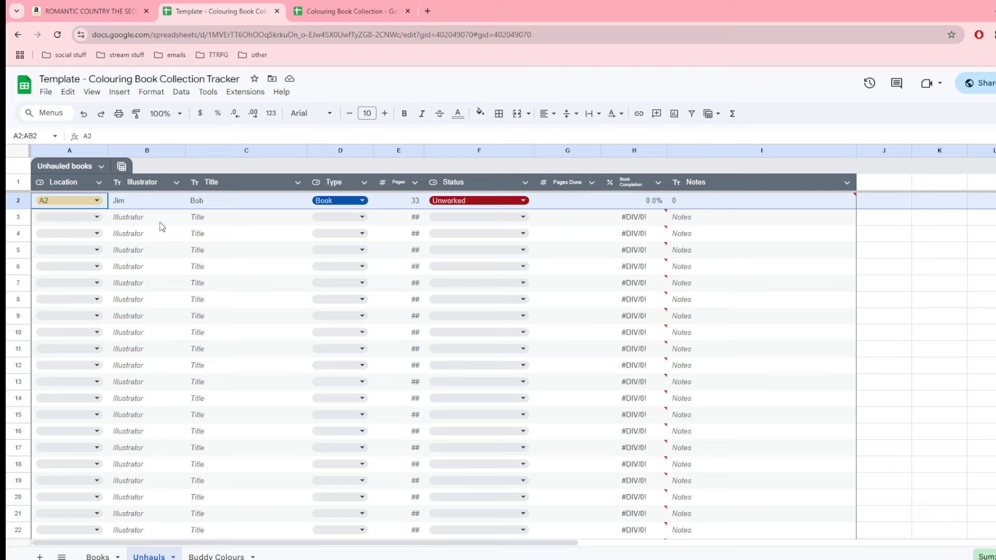
{"action": "left_click", "coordinate": [170, 253]}
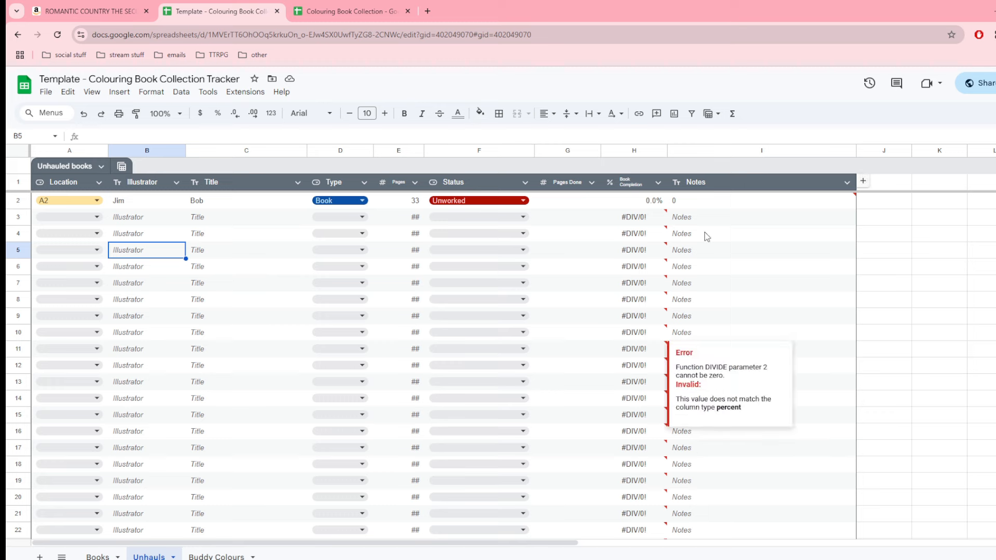
{"action": "left_click", "coordinate": [697, 202]}
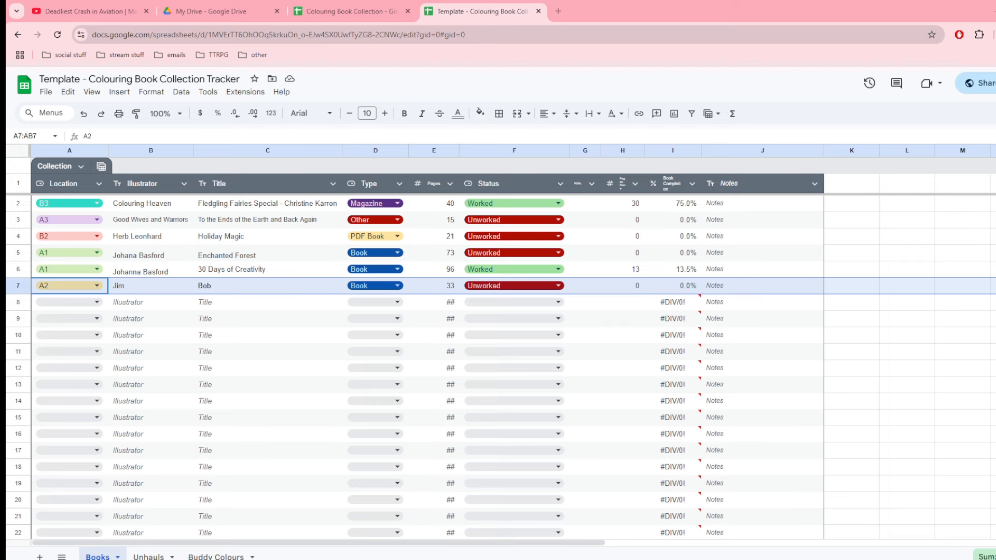
Step: Move row 7, the book titled Bob, from the Books sheet to row 2 of the Unhauls sheet
{"action": "left_click", "coordinate": [18, 285]}
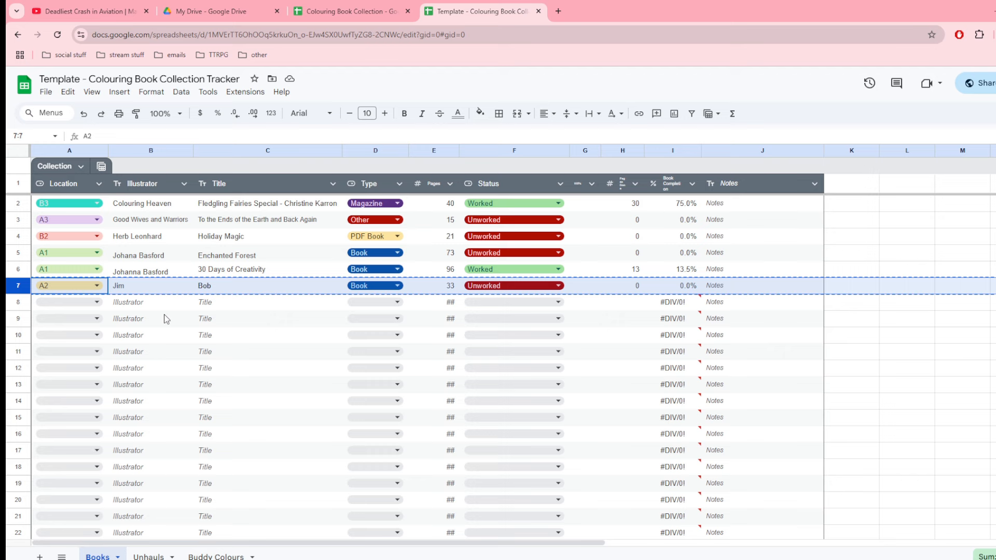
{"action": "left_click", "coordinate": [149, 556]}
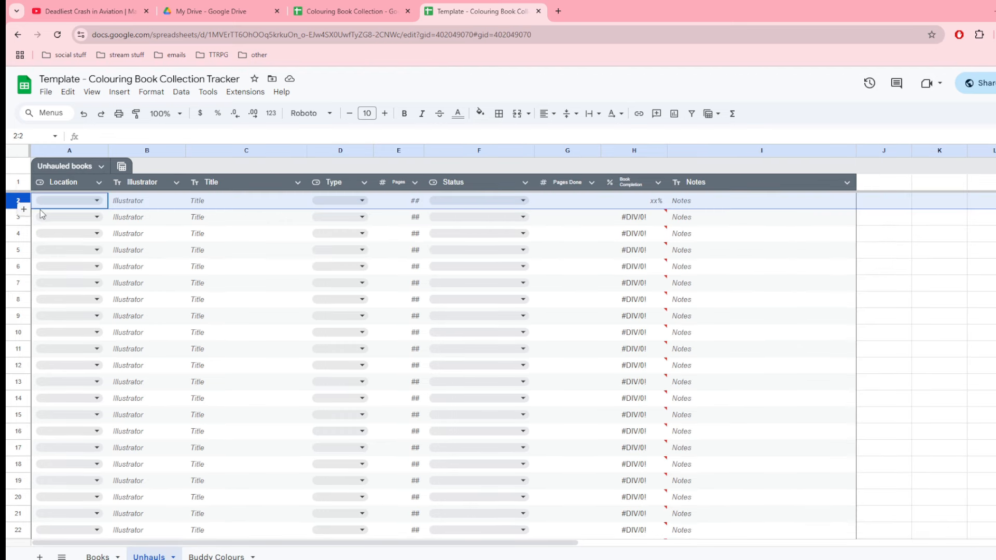
{"action": "key", "text": "ctrl+v"}
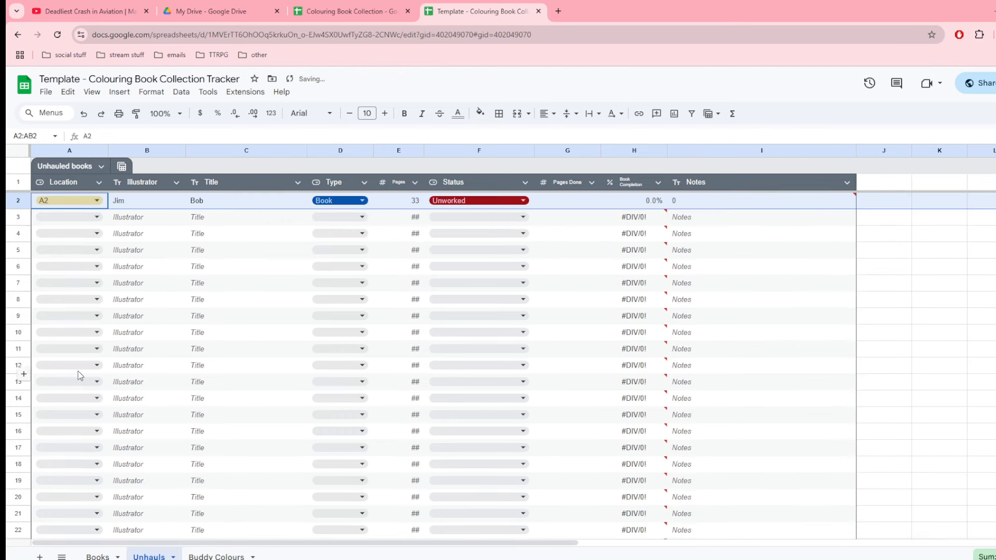
Step: Compare the Book Completion cell of row 7 in the Books sheet with those in rows 5 and 8
{"action": "left_click", "coordinate": [95, 557]}
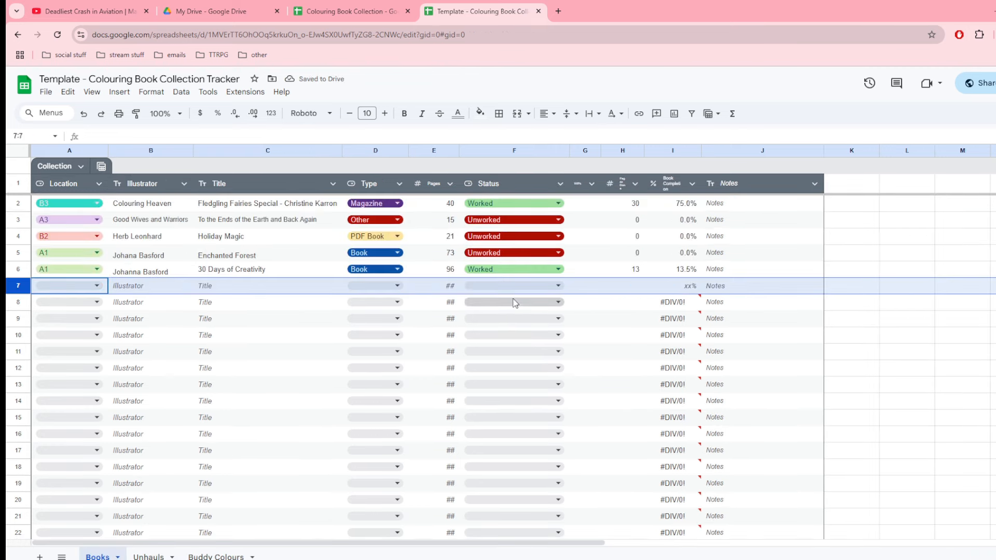
{"action": "left_click", "coordinate": [685, 287]}
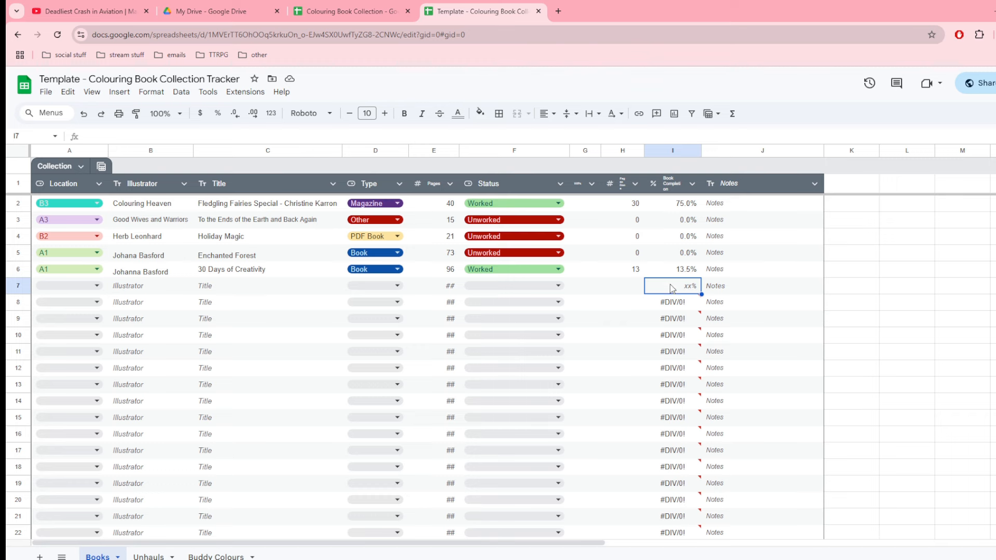
{"action": "left_click", "coordinate": [688, 302]}
{"action": "left_click", "coordinate": [678, 256]}
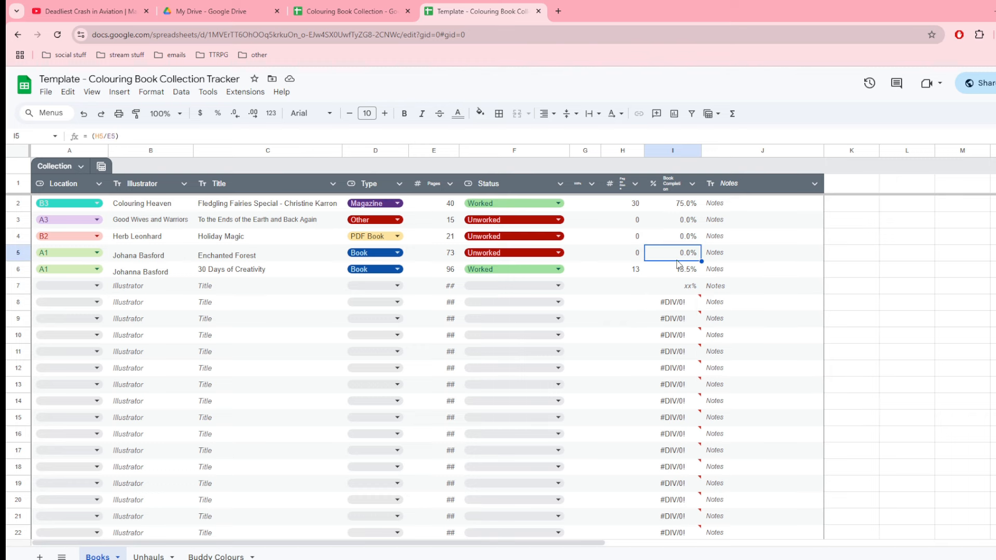
{"action": "left_click", "coordinate": [687, 286]}
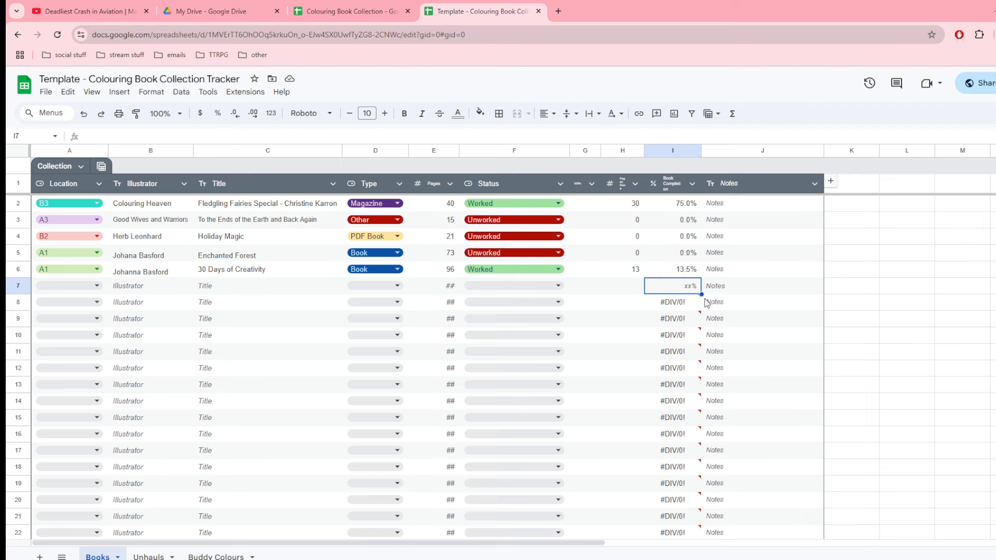
Step: Fill the Book Completion formula from row 6 down into row 7
{"action": "left_click", "coordinate": [685, 270]}
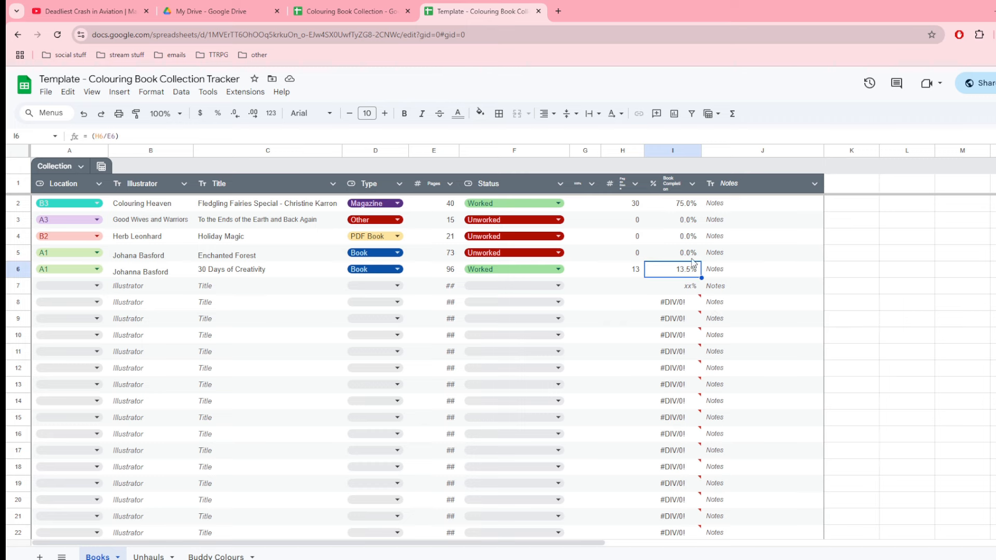
{"action": "left_click_drag", "start_coordinate": [700, 278], "coordinate": [704, 293]}
{"action": "left_click", "coordinate": [665, 287]}
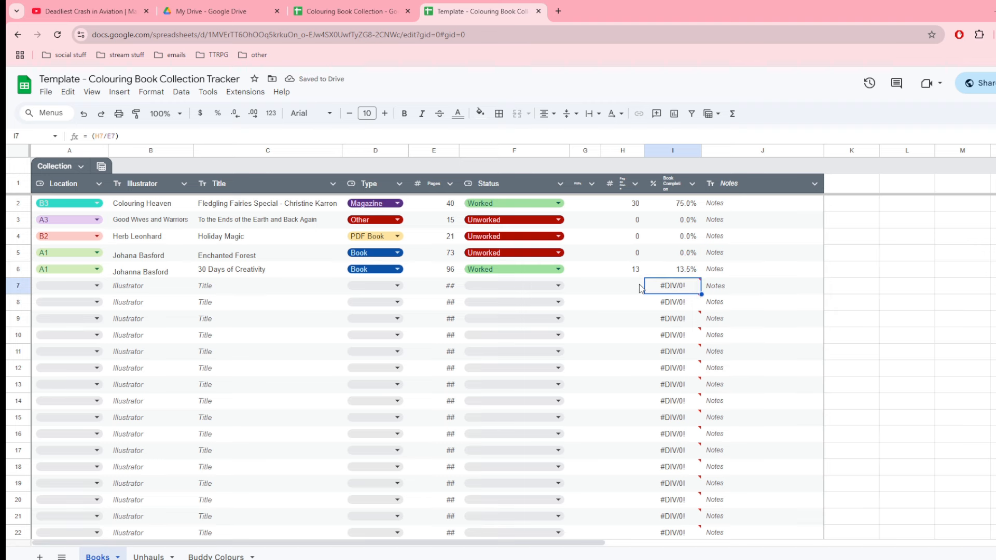
Step: Point out row 7 and its completion formula, and undo the last formula fill
{"action": "left_click", "coordinate": [641, 292]}
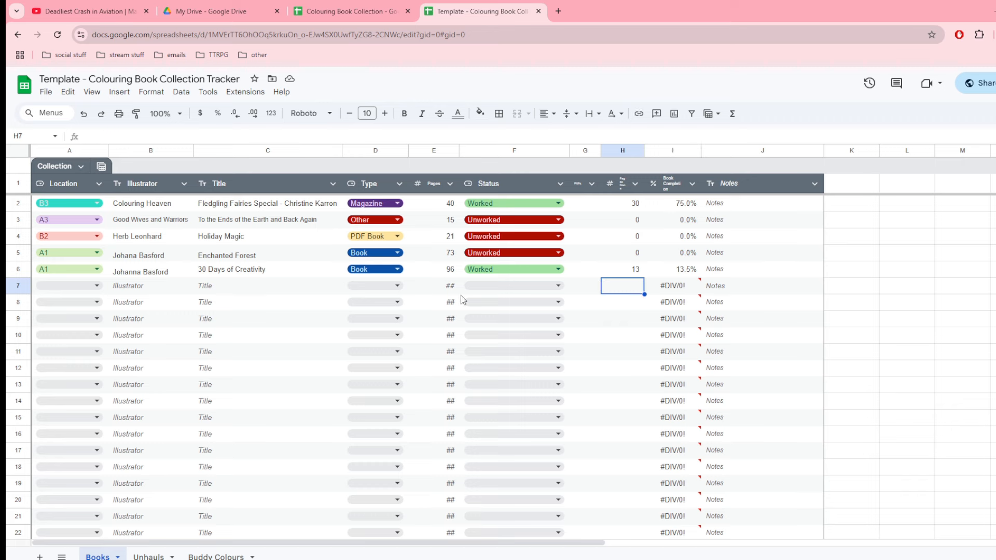
{"action": "left_click", "coordinate": [17, 283]}
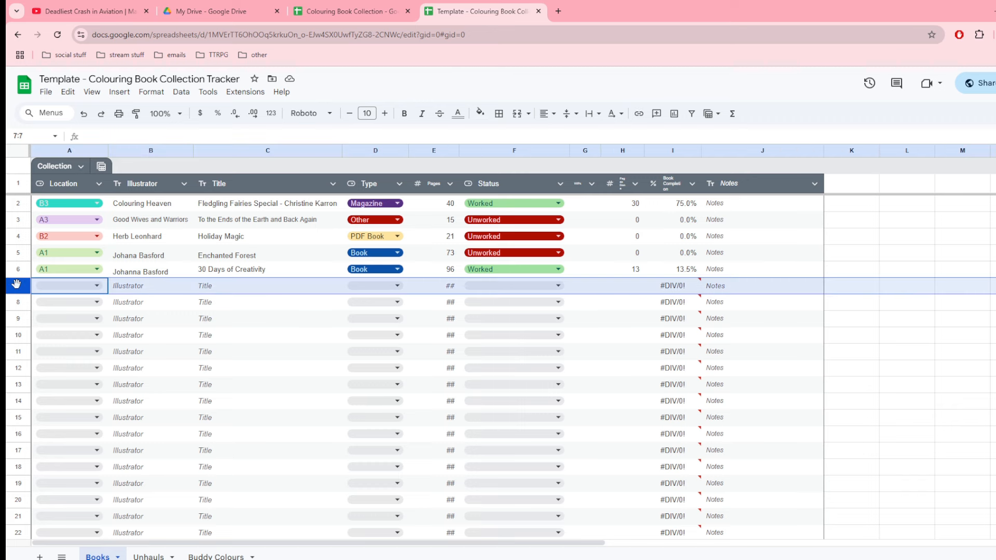
{"action": "left_click", "coordinate": [678, 286]}
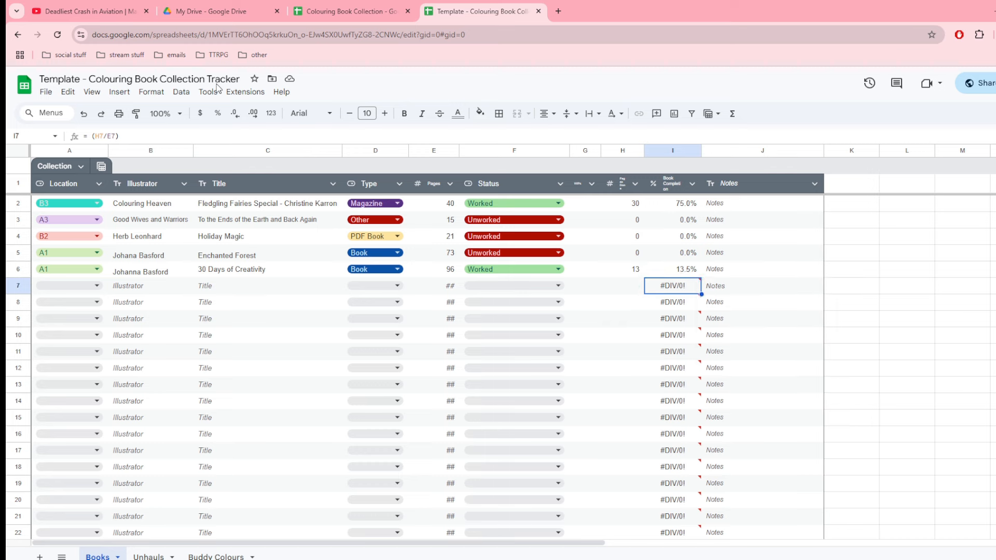
{"action": "left_click", "coordinate": [84, 115]}
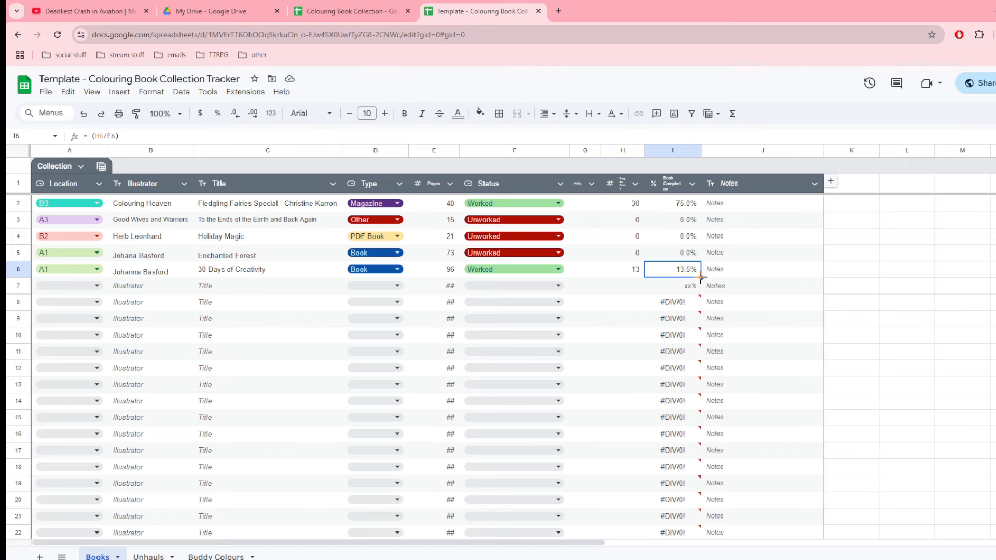
Step: Restore the Book Completion formula in cell I7 by filling it down from I6
{"action": "left_click_drag", "start_coordinate": [700, 278], "coordinate": [701, 292]}
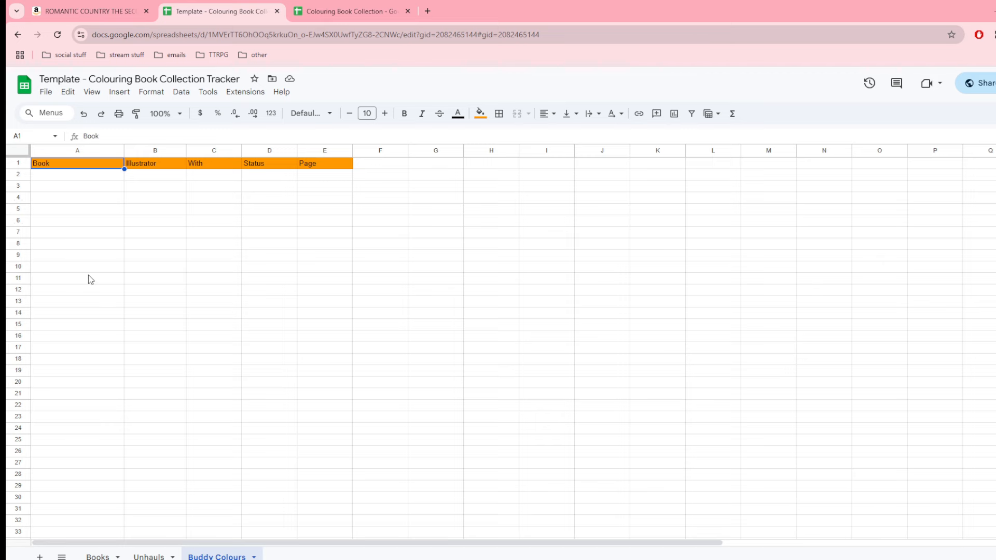
Step: Open the Buddy Colours sheet of the Colouring Book Collection spreadsheet and examine the planned dates in column F
{"action": "left_click", "coordinate": [352, 6]}
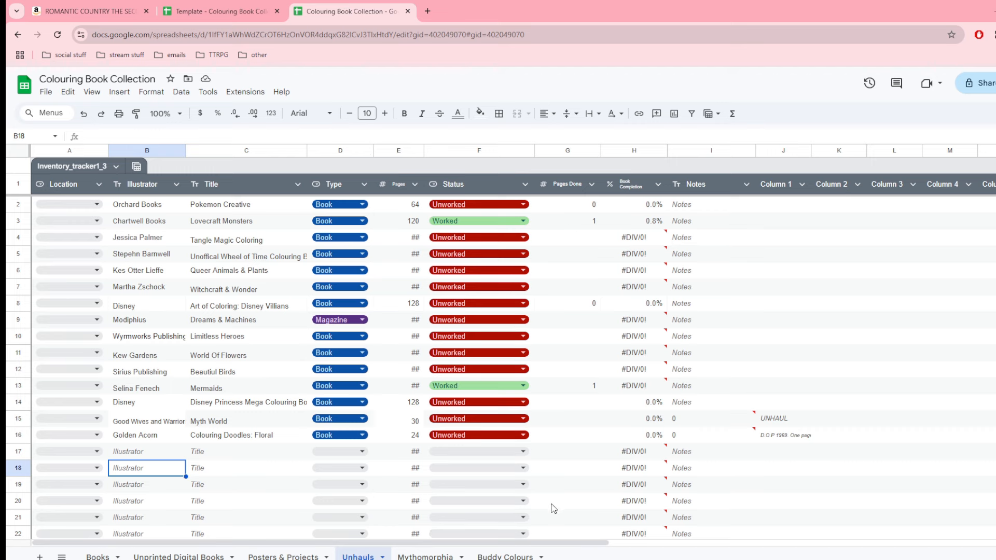
{"action": "left_click", "coordinate": [491, 553]}
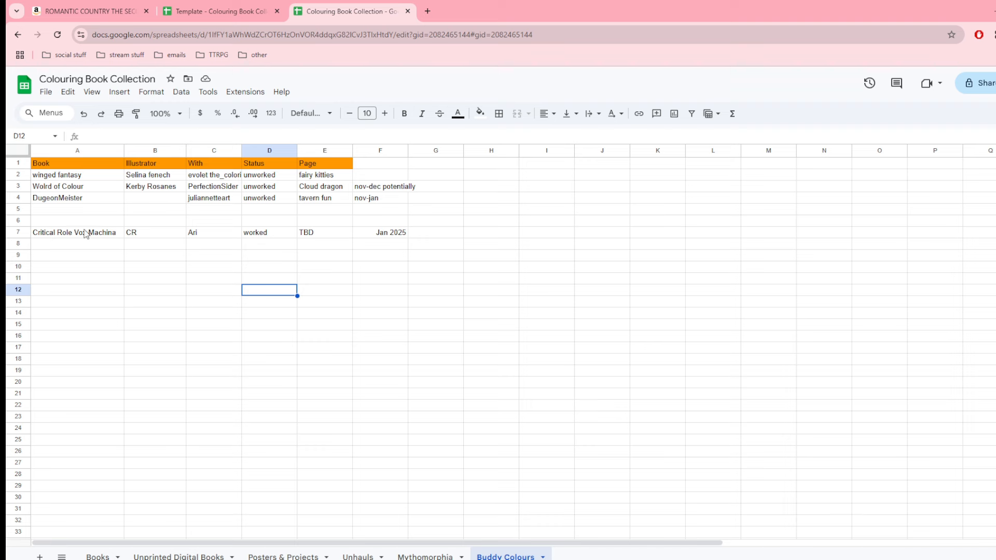
{"action": "left_click", "coordinate": [381, 224]}
{"action": "left_click", "coordinate": [388, 235]}
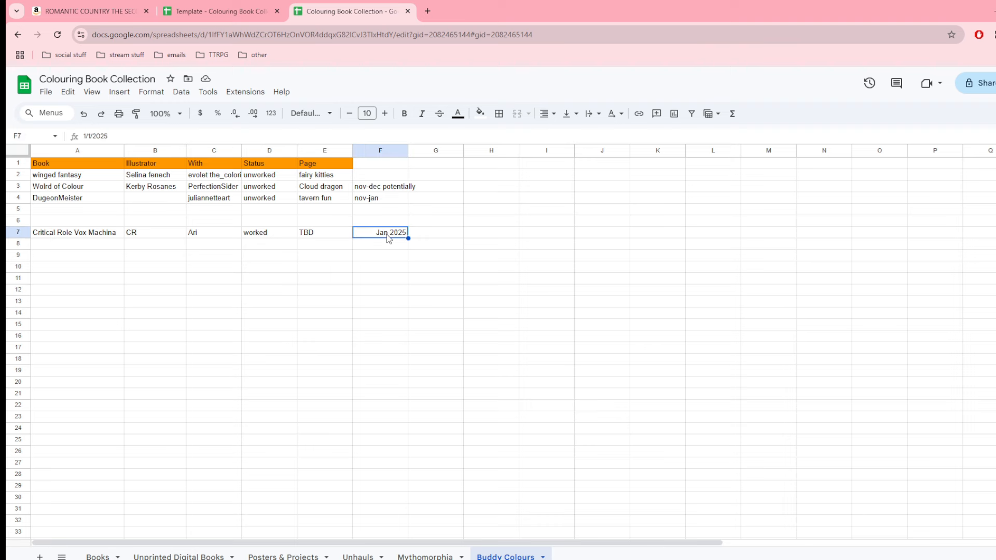
{"action": "left_click_drag", "start_coordinate": [368, 177], "coordinate": [371, 214]}
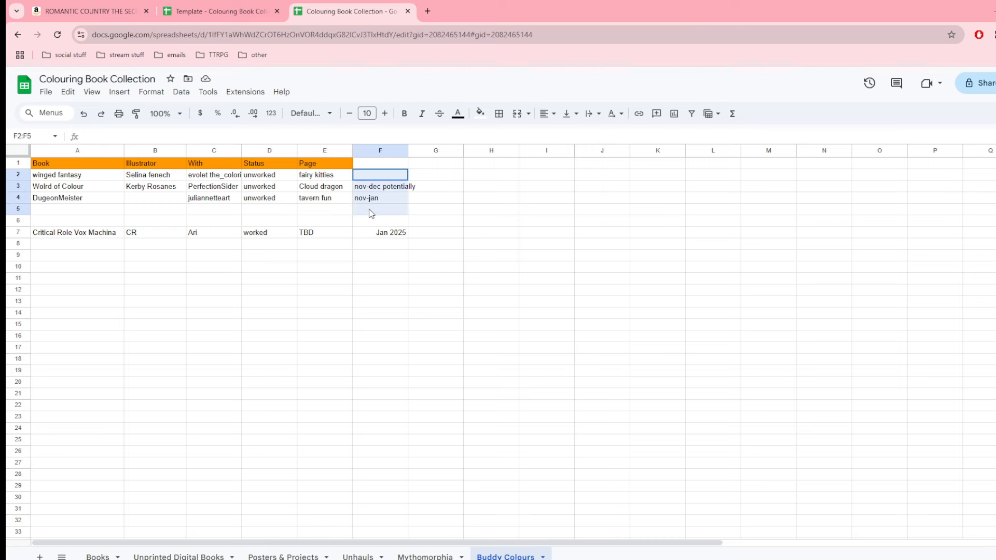
{"action": "left_click", "coordinate": [369, 199]}
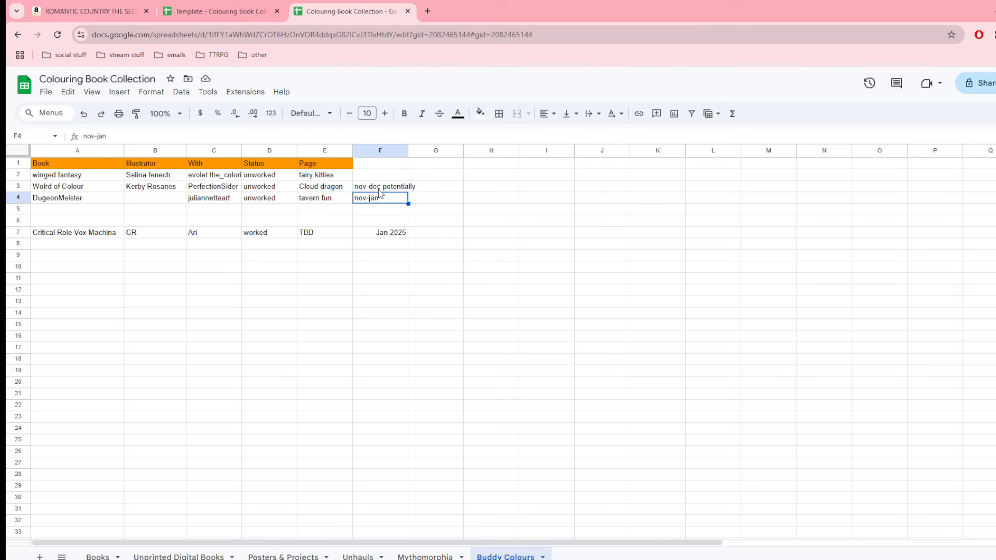
{"action": "left_click", "coordinate": [377, 240]}
{"action": "left_click", "coordinate": [382, 234]}
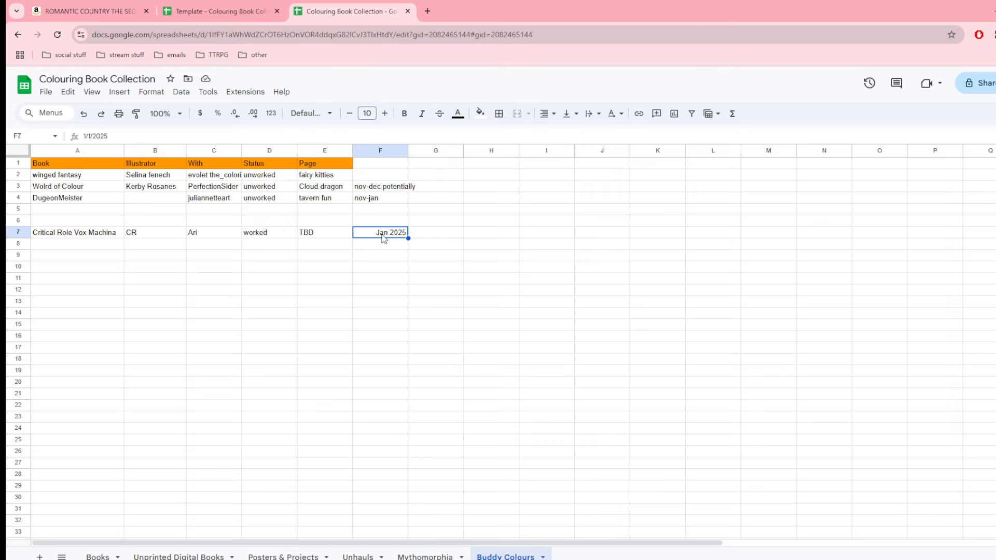
Step: Go through the winged fantasy entry in row 2 of Buddy Colours, from its book title across to the date column
{"action": "left_click", "coordinate": [116, 177]}
{"action": "left_click", "coordinate": [184, 176]}
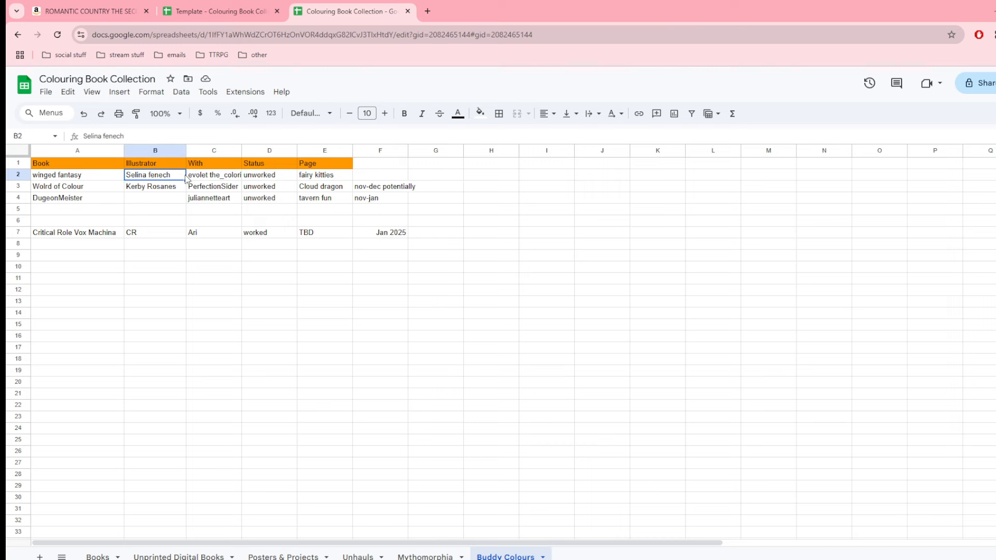
{"action": "left_click", "coordinate": [217, 176]}
{"action": "left_click", "coordinate": [270, 176]}
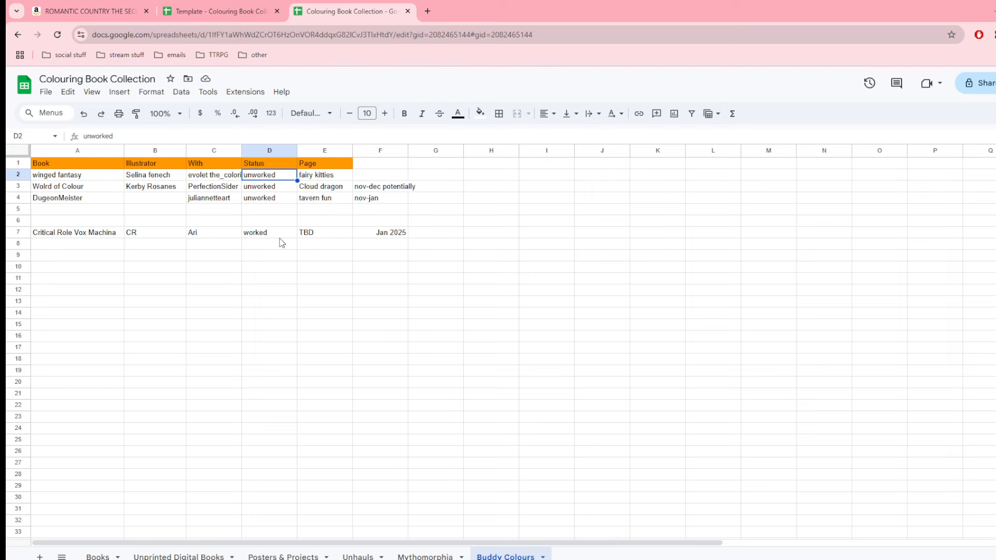
{"action": "left_click", "coordinate": [325, 174]}
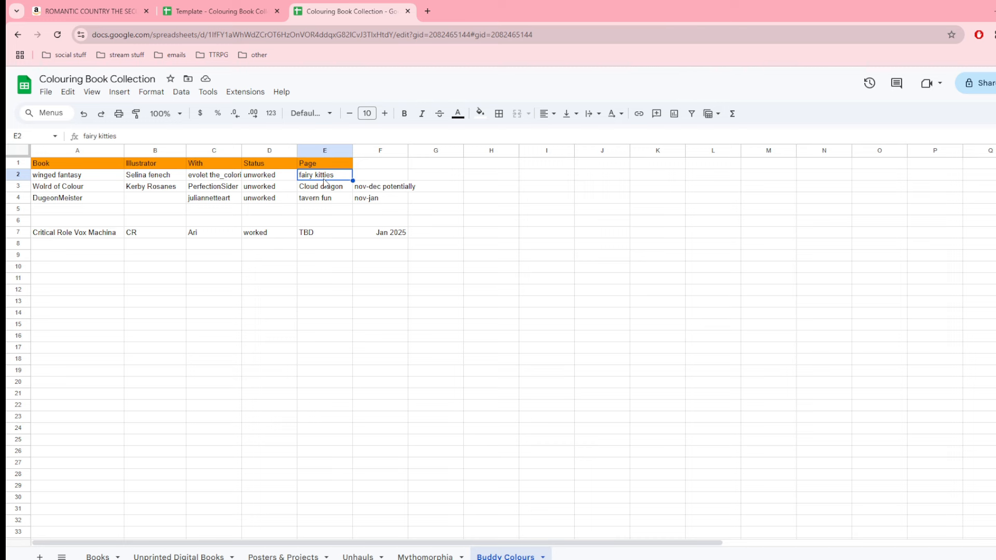
{"action": "left_click", "coordinate": [375, 173]}
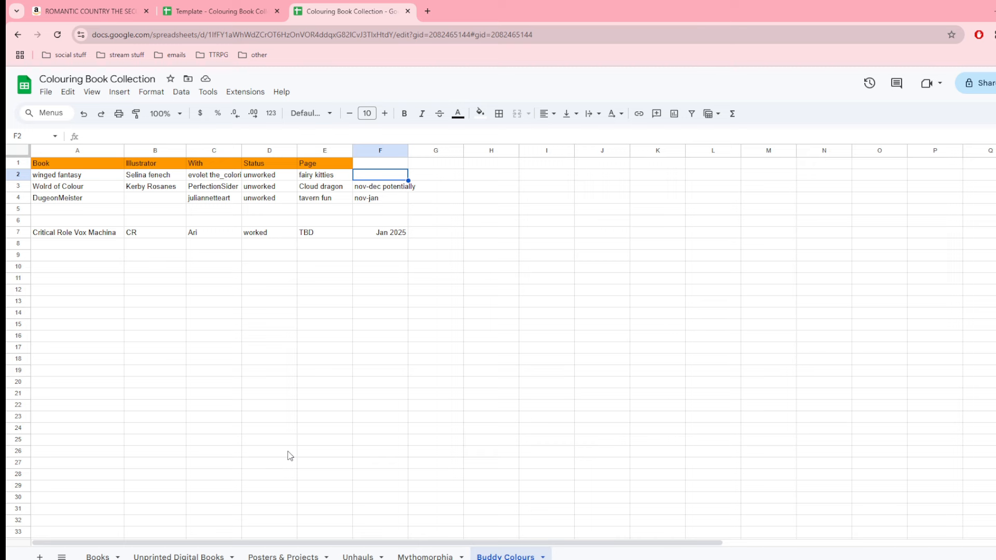
Step: Compare the template's Buddy Colours sheet with the collection's, and examine the A World of Fairies row in the Unprinted Digital Books sheet
{"action": "left_click", "coordinate": [204, 10]}
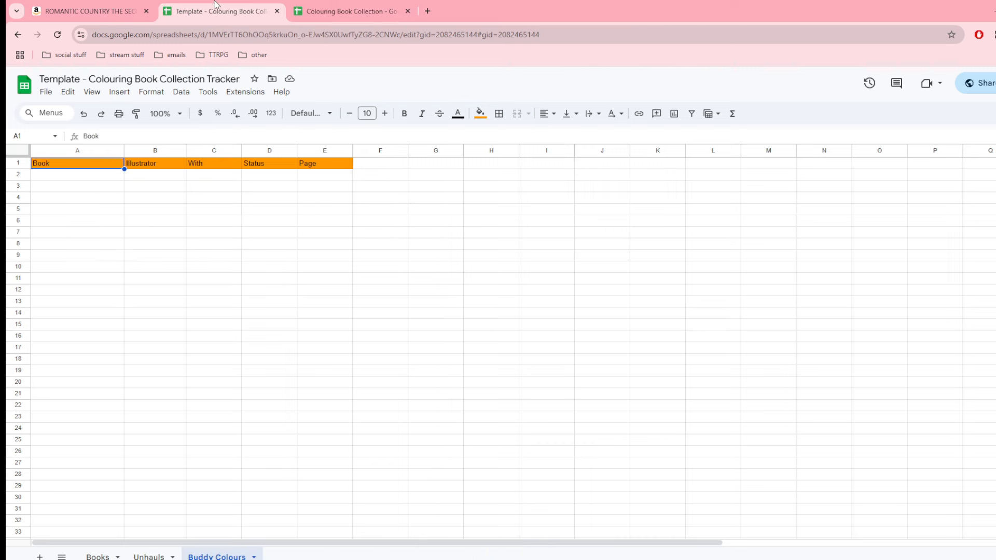
{"action": "left_click", "coordinate": [366, 10]}
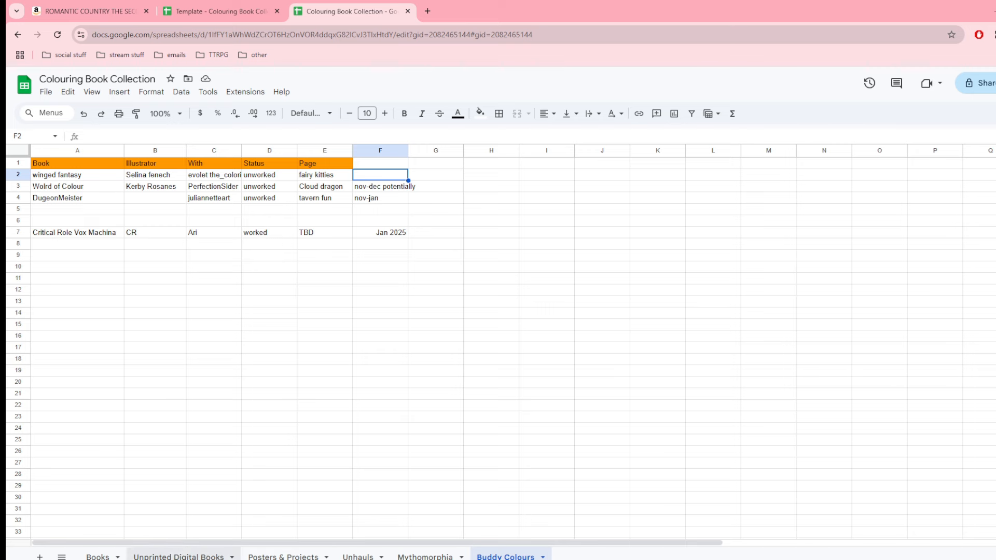
{"action": "left_click", "coordinate": [160, 555]}
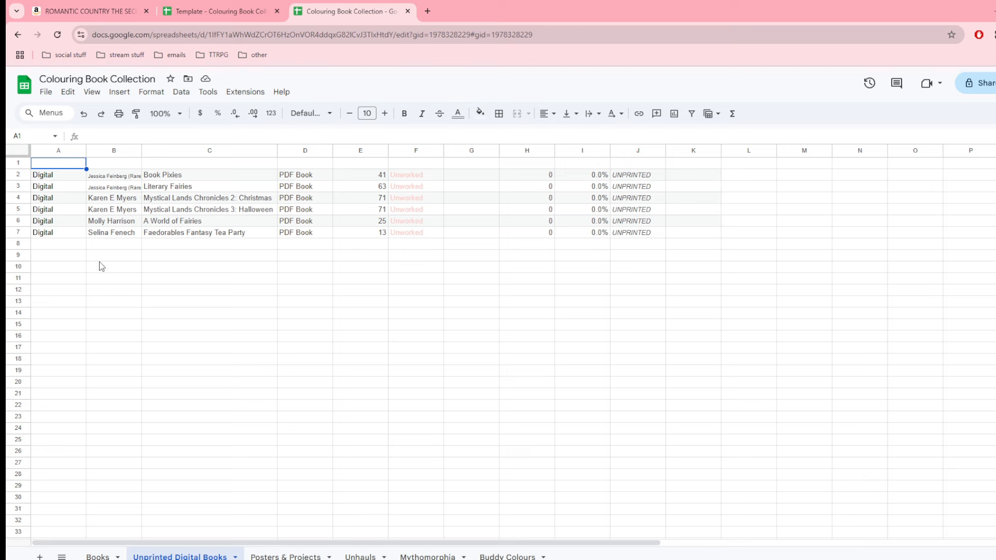
{"action": "left_click_drag", "start_coordinate": [44, 220], "coordinate": [704, 224]}
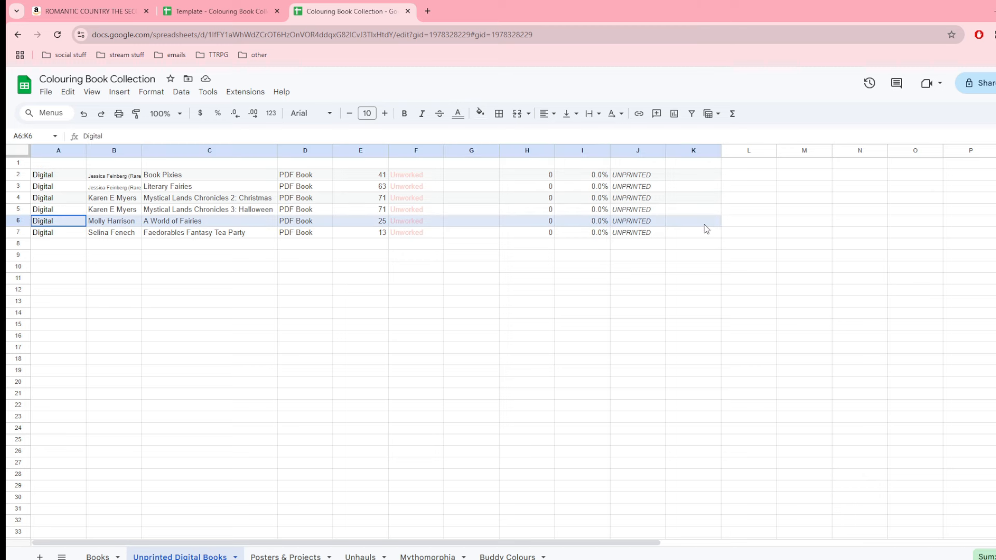
{"action": "left_click", "coordinate": [125, 223]}
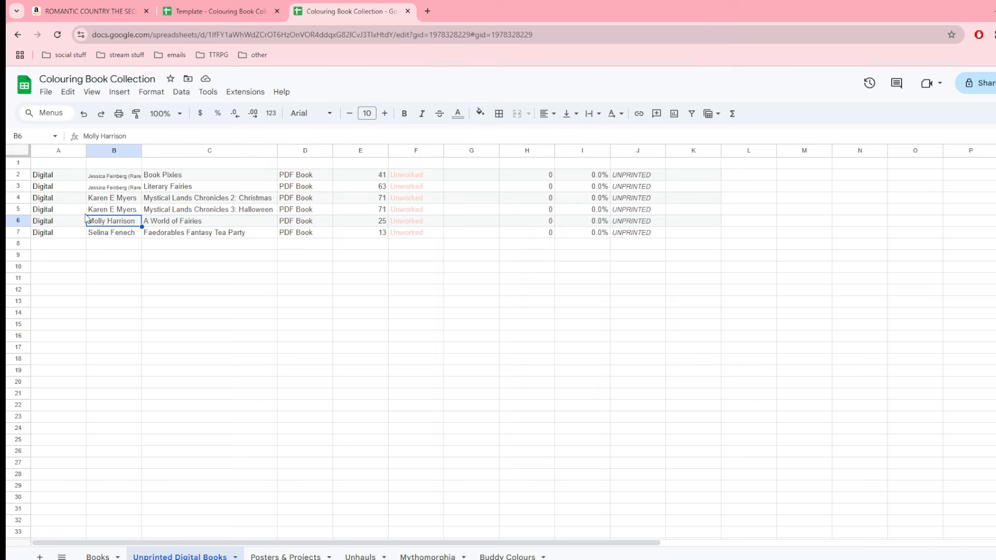
Step: Copy the Faedorables Fantasy Tea Party row from Unprinted Digital Books into row 240 of the Books sheet
{"action": "left_click_drag", "start_coordinate": [62, 237], "coordinate": [633, 234]}
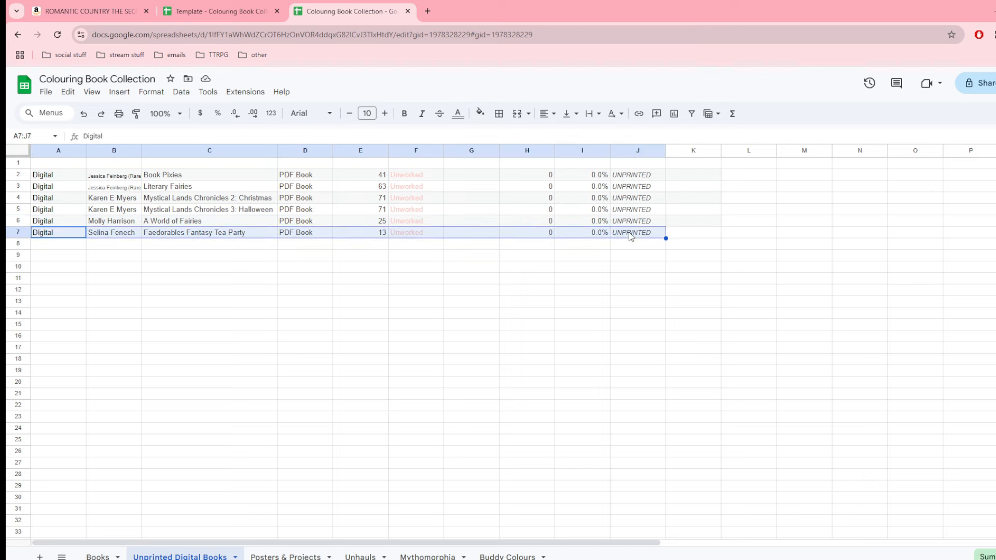
{"action": "right_click", "coordinate": [84, 238]}
{"action": "left_click", "coordinate": [20, 233]}
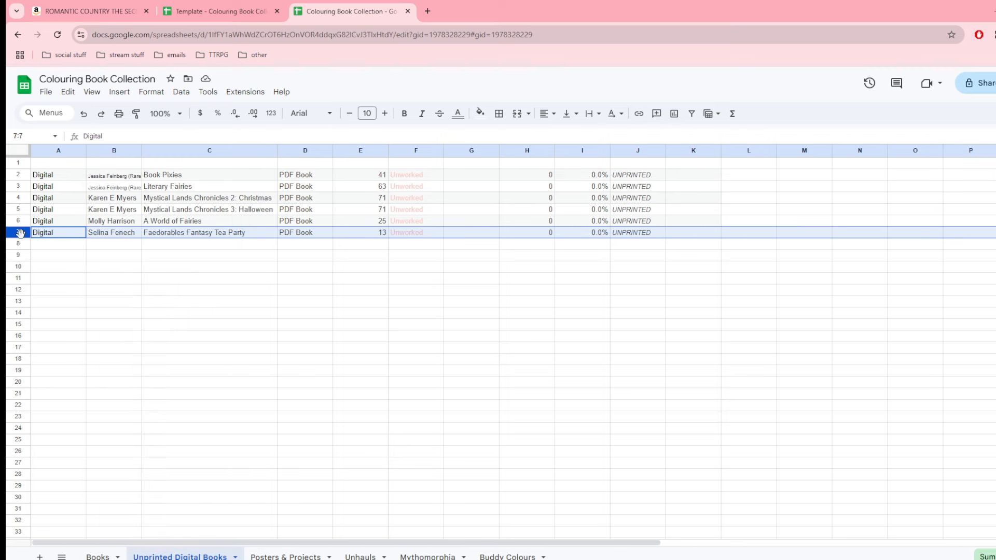
{"action": "right_click", "coordinate": [20, 233]}
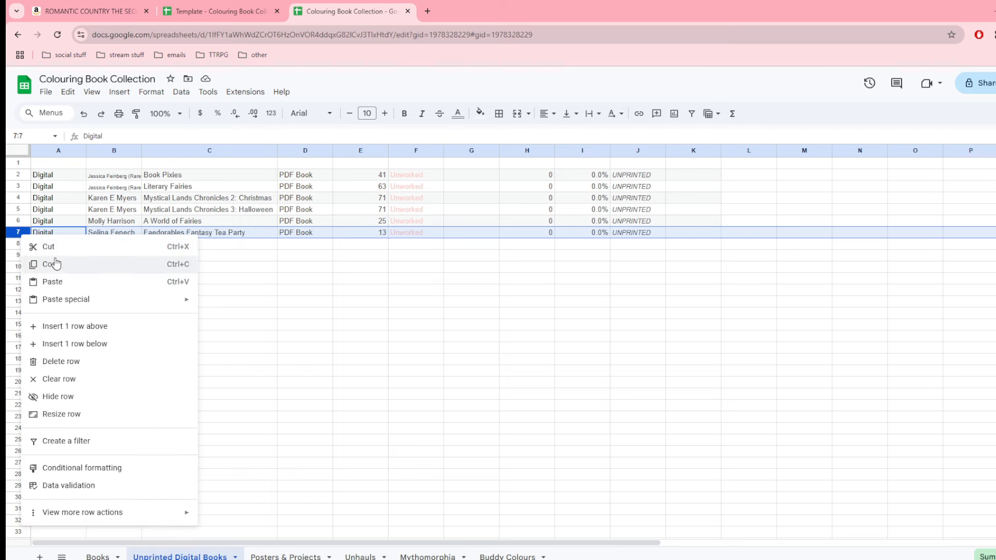
{"action": "left_click", "coordinate": [49, 262]}
{"action": "left_click", "coordinate": [98, 556]}
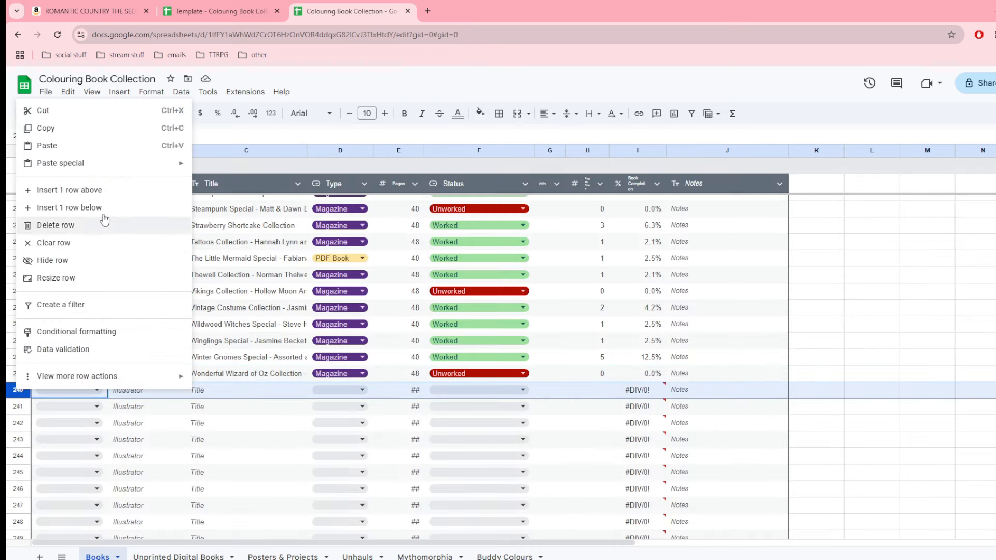
{"action": "left_click", "coordinate": [73, 146]}
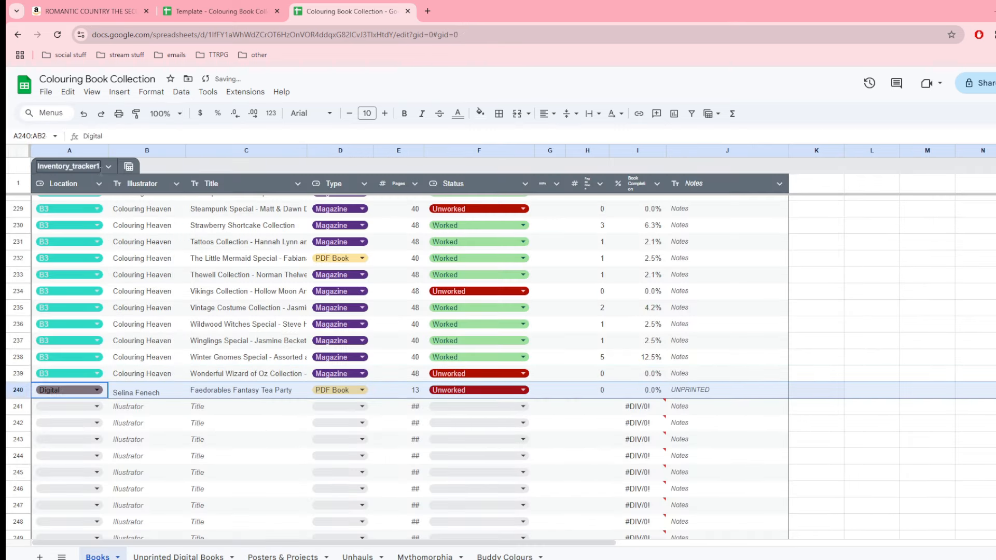
Step: Check the Location options for row 240, undo the row paste, and return to the Unprinted Digital Books sheet
{"action": "left_click", "coordinate": [97, 390]}
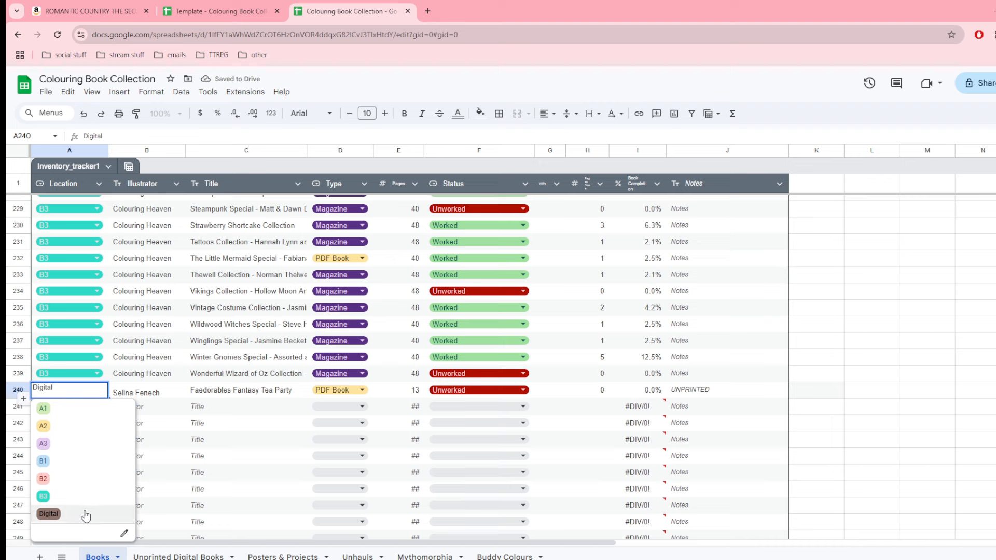
{"action": "left_click", "coordinate": [394, 461]}
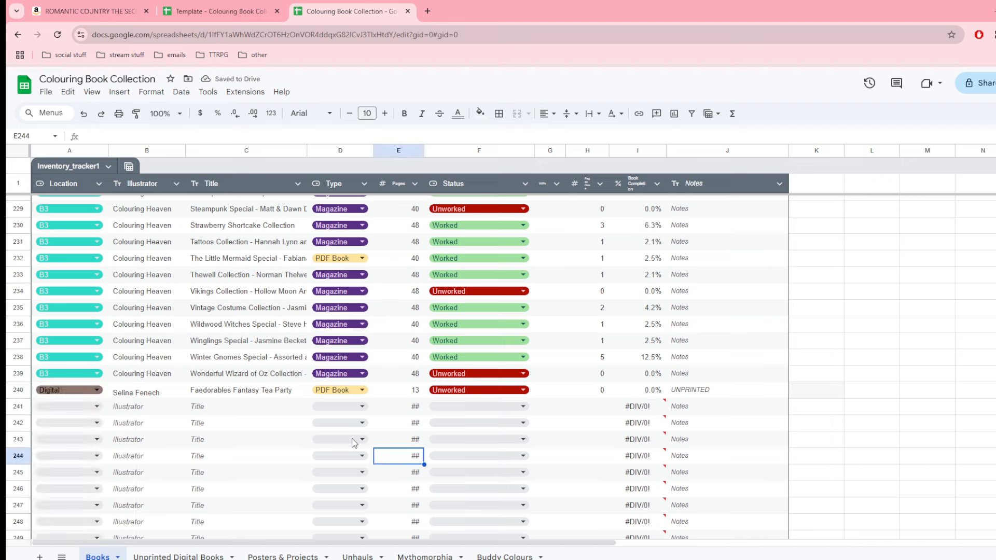
{"action": "left_click", "coordinate": [85, 114]}
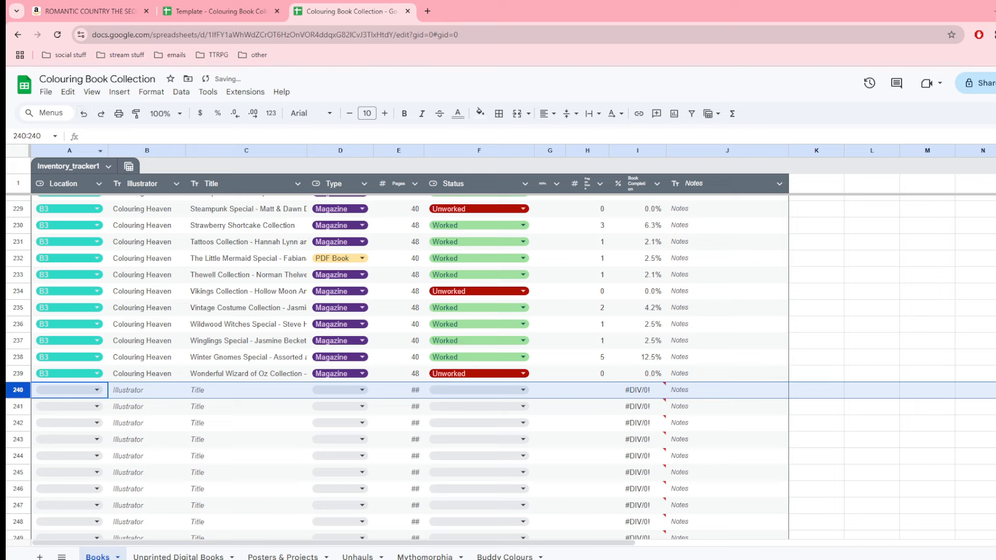
{"action": "left_click", "coordinate": [207, 556]}
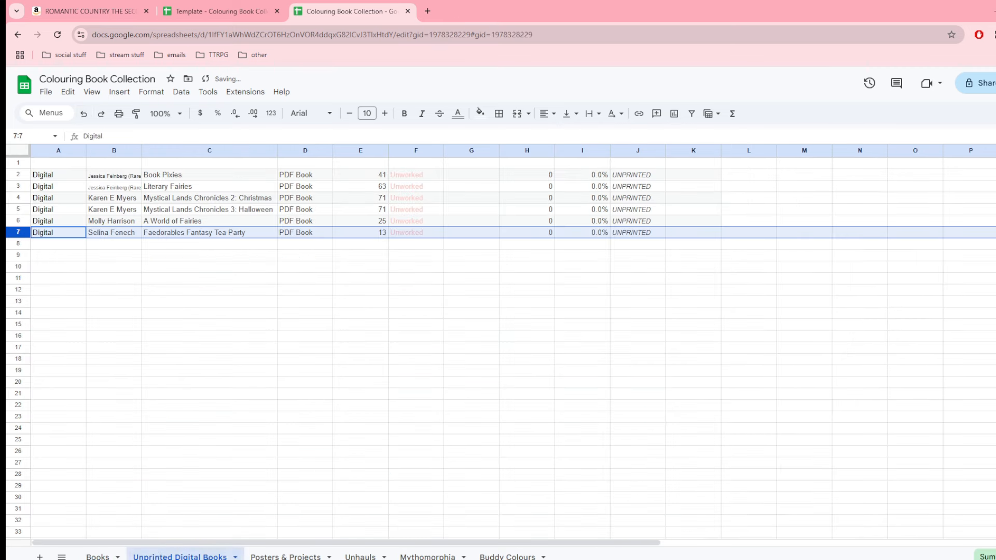
{"action": "left_click", "coordinate": [331, 315]}
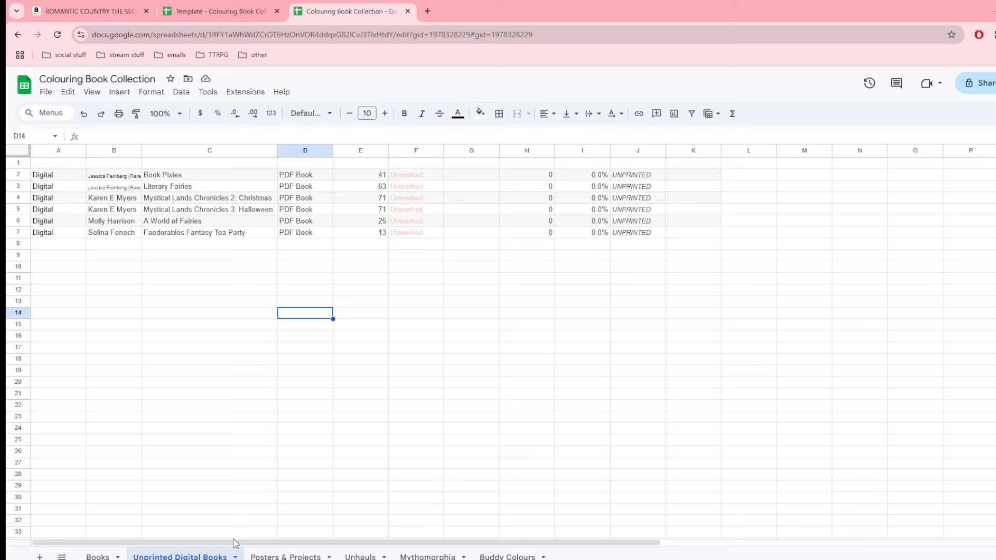
Step: Examine the Posters & Projects sheet, including the Wreck This Journal and Flower Tarot Pack entries
{"action": "left_click", "coordinate": [258, 557]}
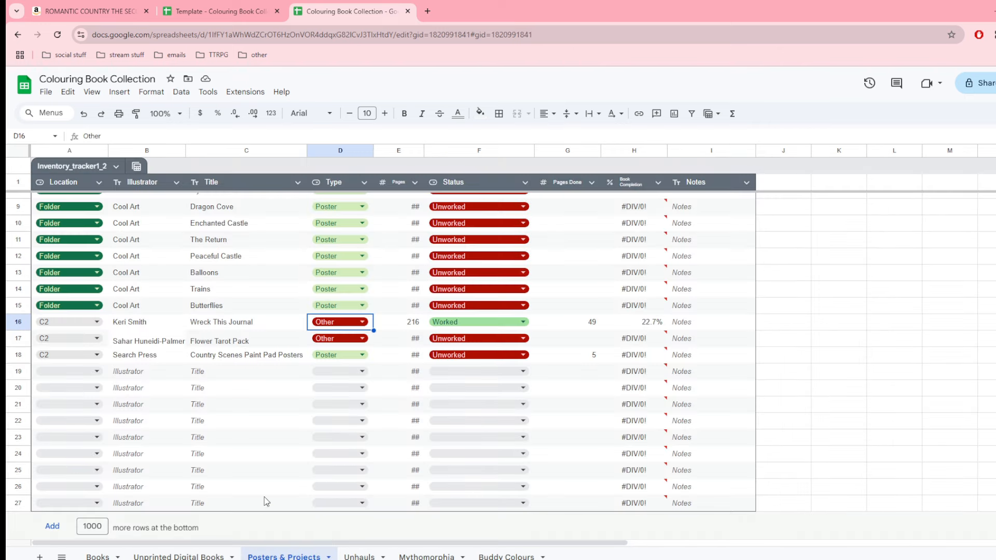
{"action": "scroll", "coordinate": [266, 499], "scroll_direction": "up", "scroll_amount": 3}
{"action": "left_click", "coordinate": [302, 455]}
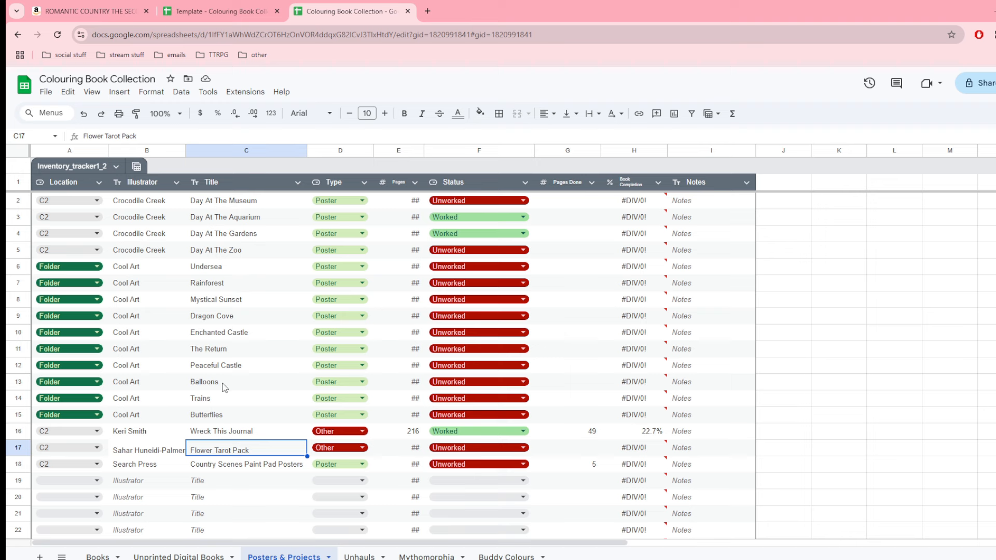
{"action": "left_click", "coordinate": [222, 435]}
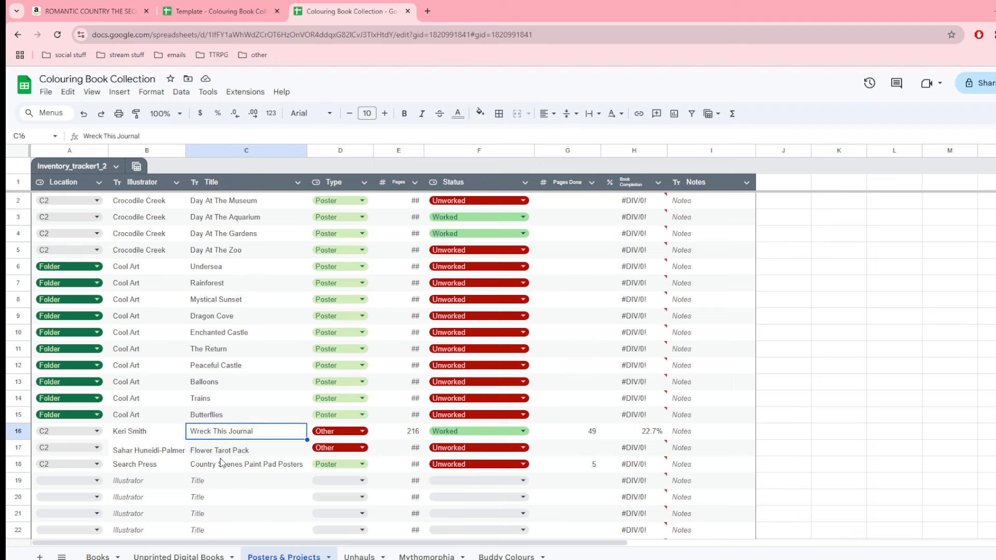
{"action": "left_click", "coordinate": [221, 453]}
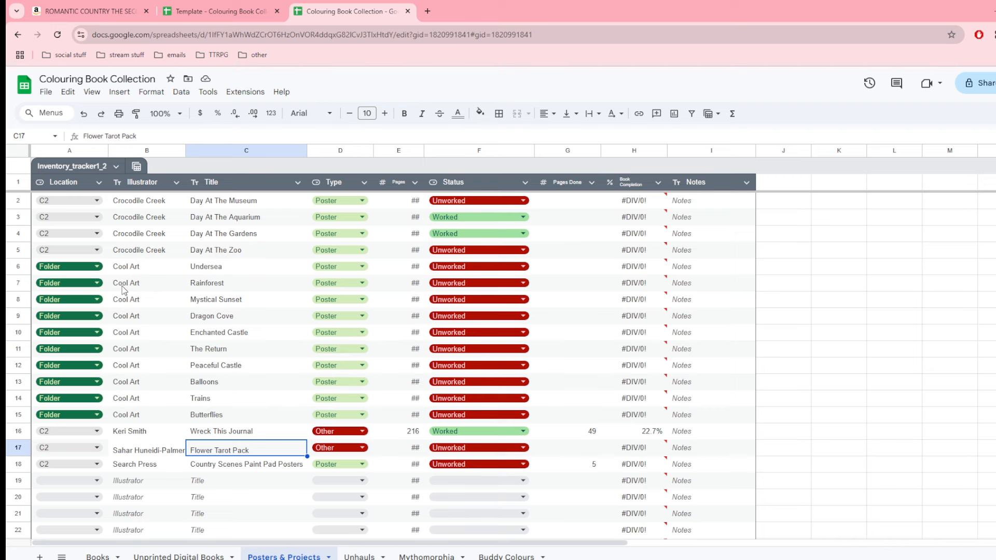
Step: Open the Mythomorphia sheet and examine its page-by-page completion column, Notes column and highlighted finished pages
{"action": "left_click", "coordinate": [420, 555]}
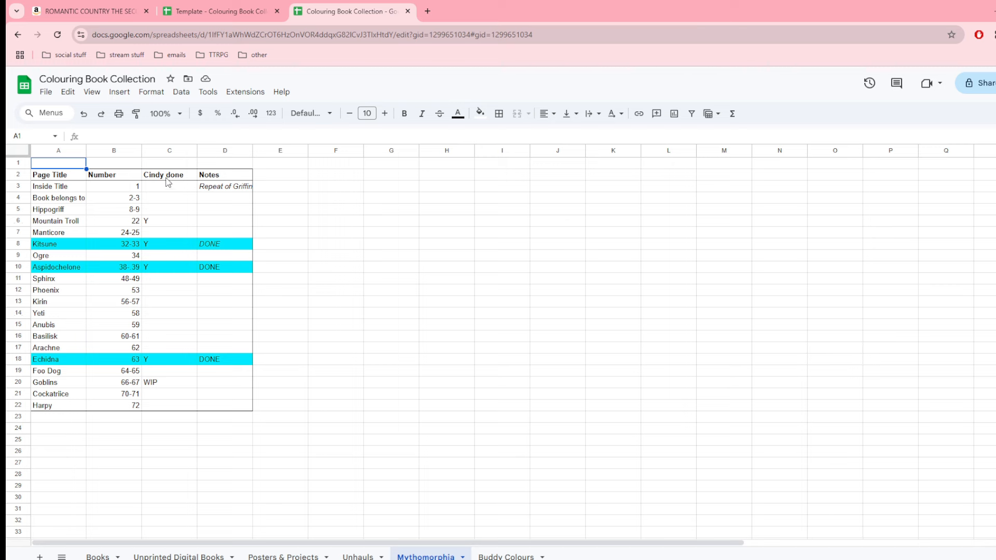
{"action": "left_click", "coordinate": [170, 154]}
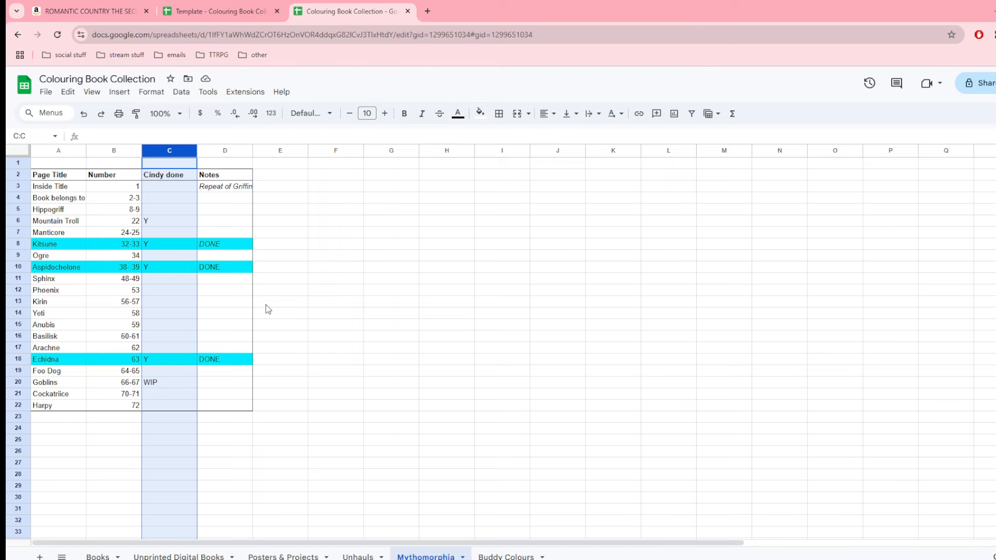
{"action": "left_click", "coordinate": [212, 266]}
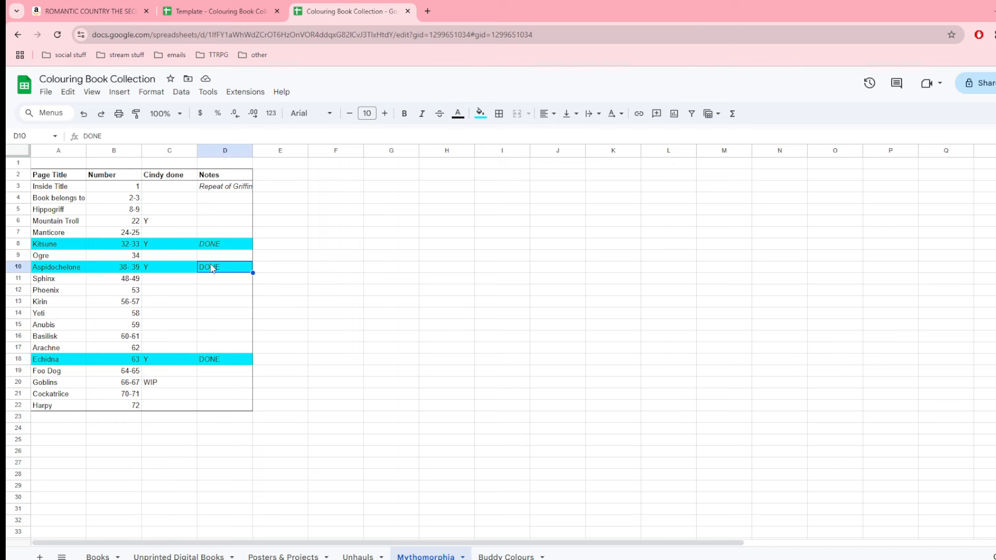
{"action": "left_click", "coordinate": [212, 152]}
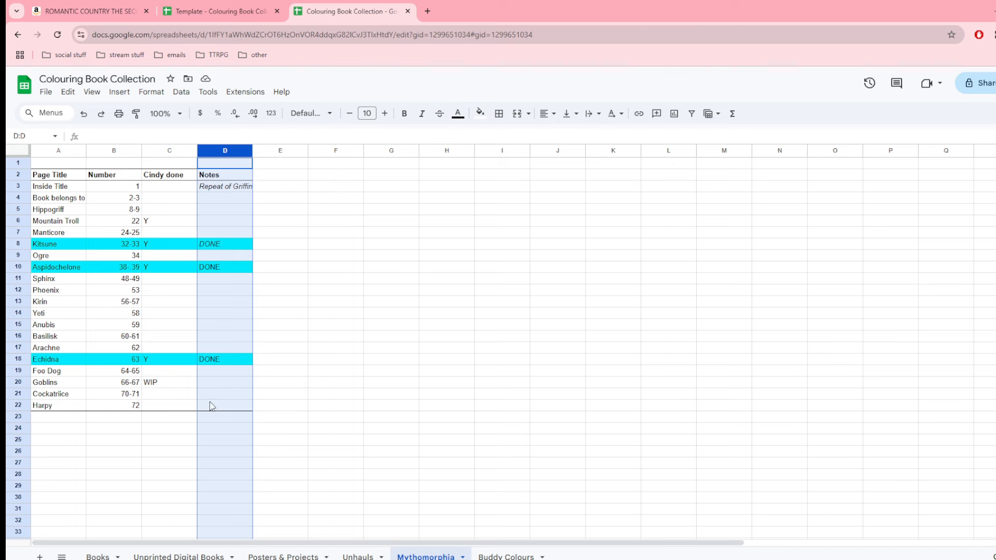
{"action": "left_click", "coordinate": [228, 337]}
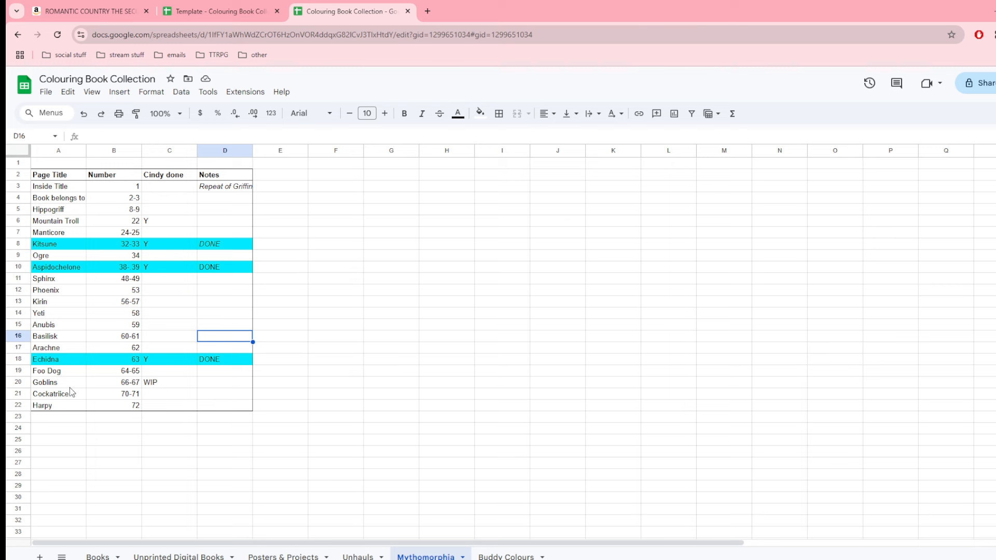
Step: Examine the Goblins row's completion status and the blank Notes and completion cells for unfinished pages in the Mythomorphia sheet
{"action": "left_click", "coordinate": [18, 382]}
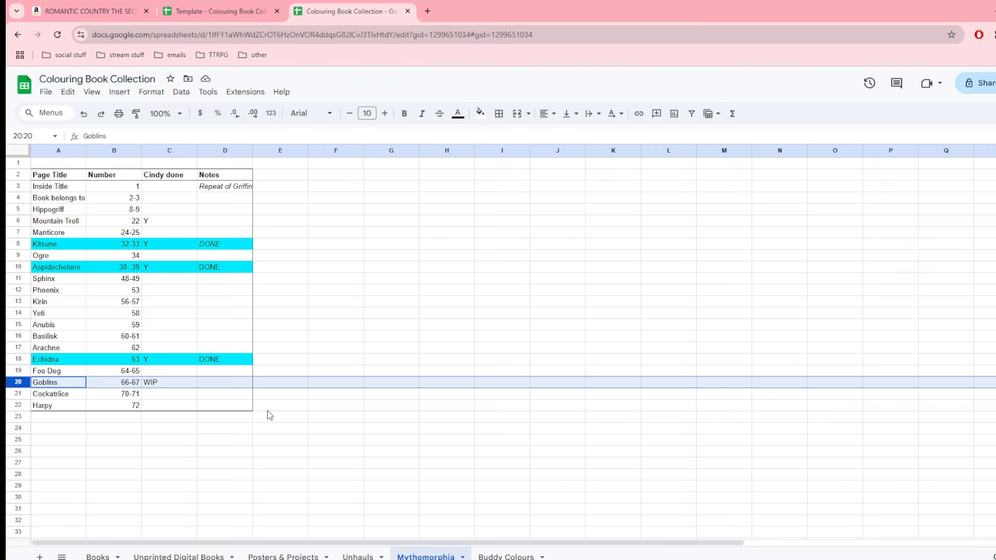
{"action": "left_click", "coordinate": [199, 387]}
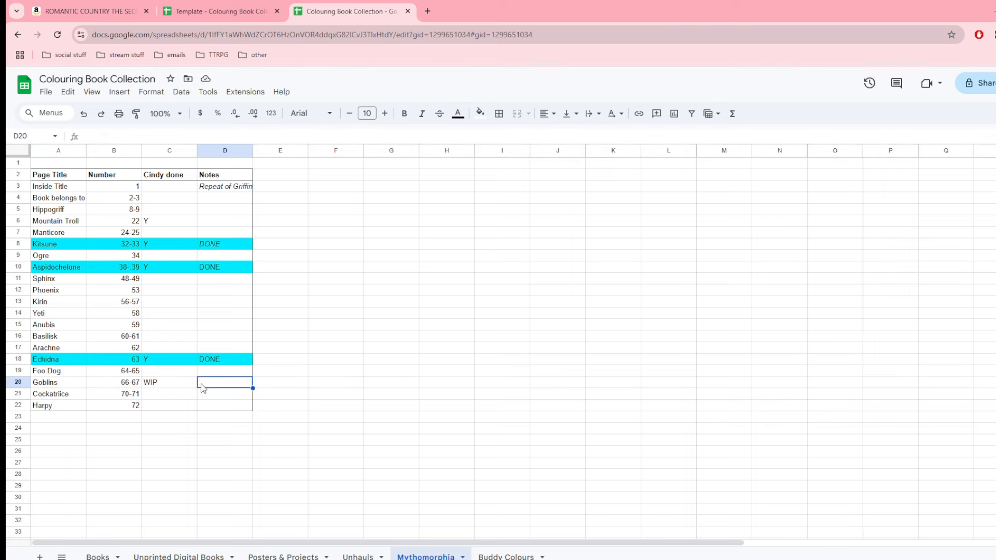
{"action": "left_click", "coordinate": [209, 292]}
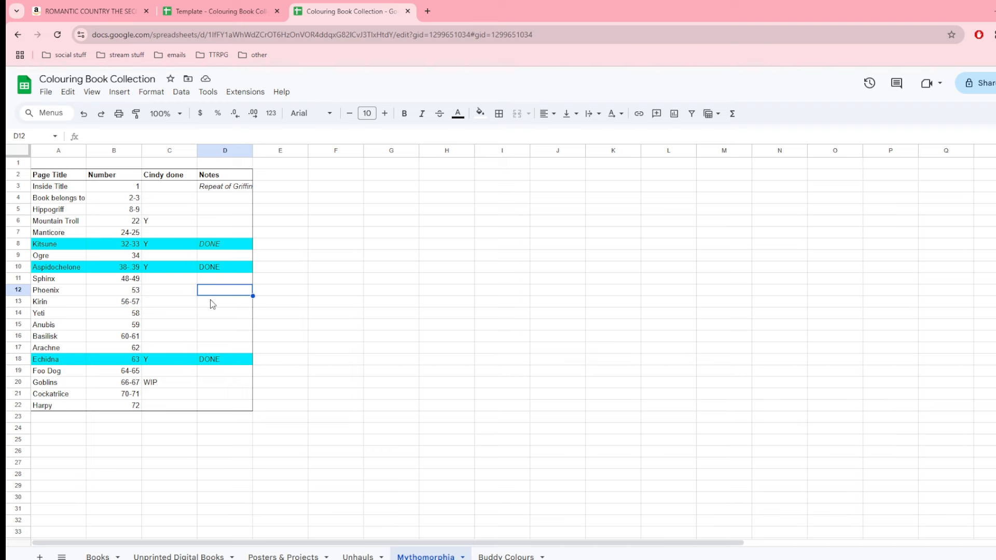
{"action": "left_click", "coordinate": [169, 291]}
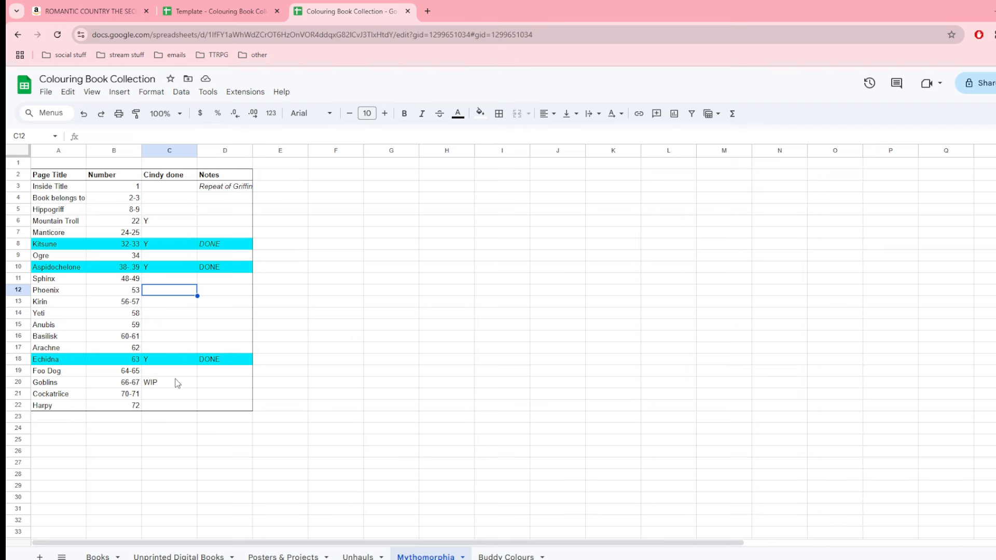
Step: Add a blank sheet to the Template - Colouring Book Collection Tracker spreadsheet and place it after Buddy Colours
{"action": "left_click", "coordinate": [215, 13]}
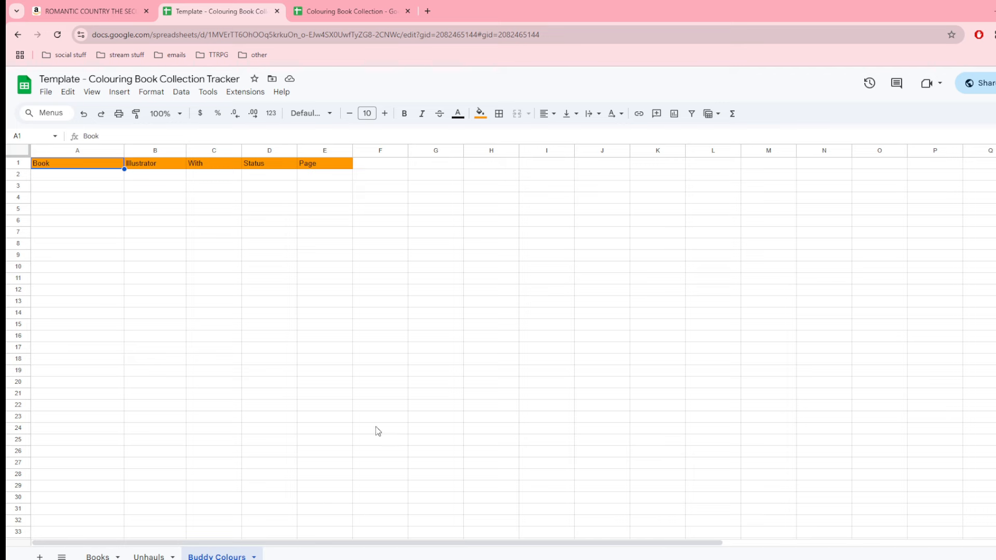
{"action": "left_click", "coordinate": [103, 555]}
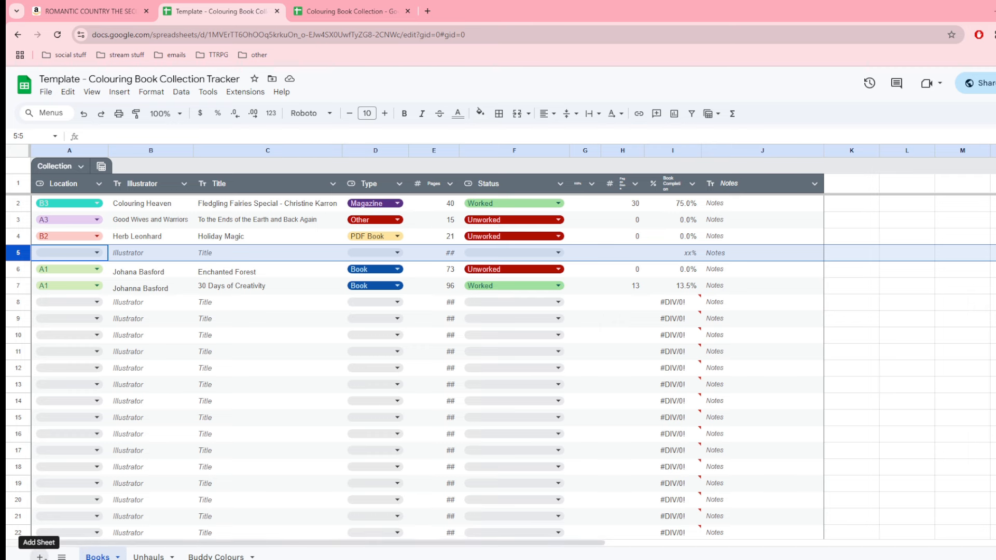
{"action": "left_click", "coordinate": [40, 556]}
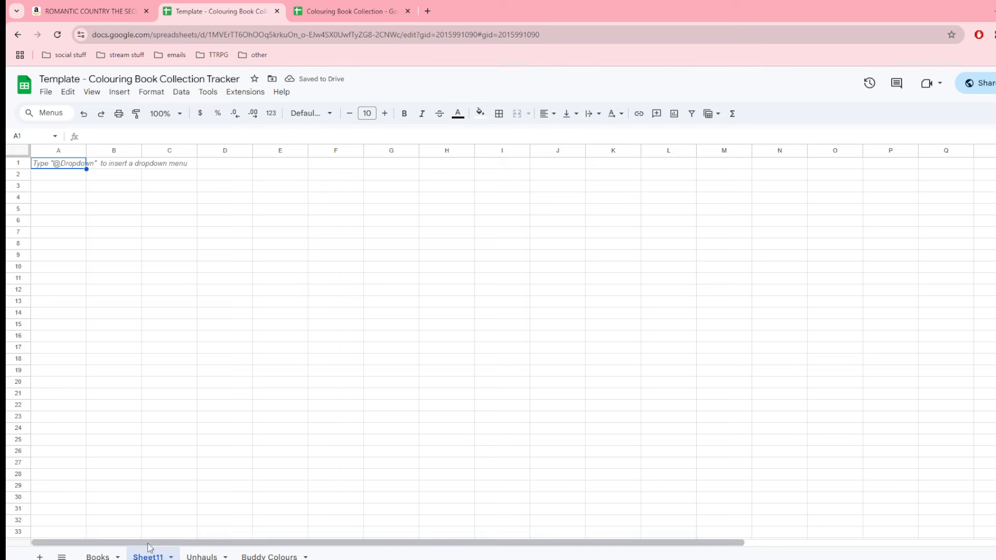
{"action": "left_click_drag", "start_coordinate": [148, 556], "coordinate": [284, 556]}
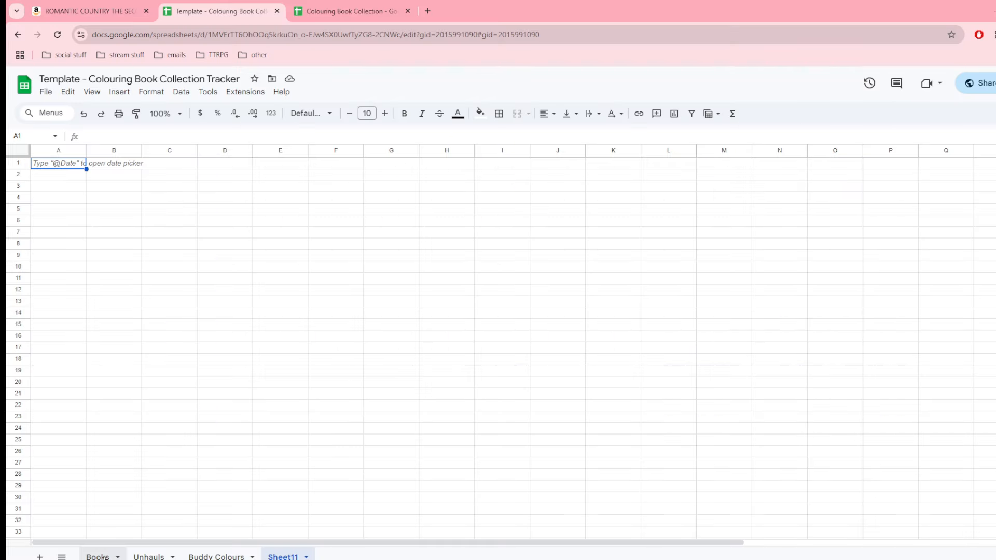
Step: Review the template's Books sheet and the sample book entry in row 2 of the Unhauls sheet
{"action": "left_click", "coordinate": [103, 557]}
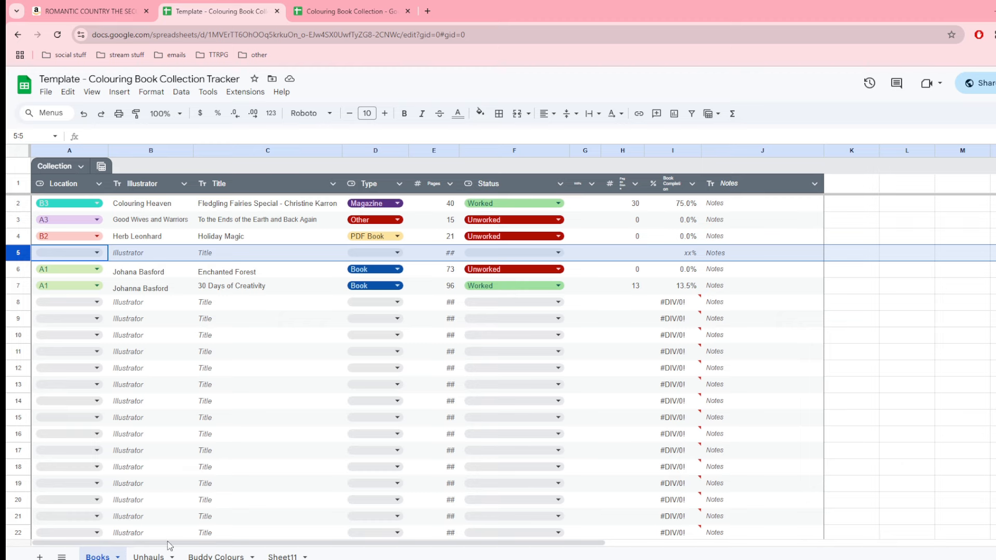
{"action": "left_click", "coordinate": [149, 556]}
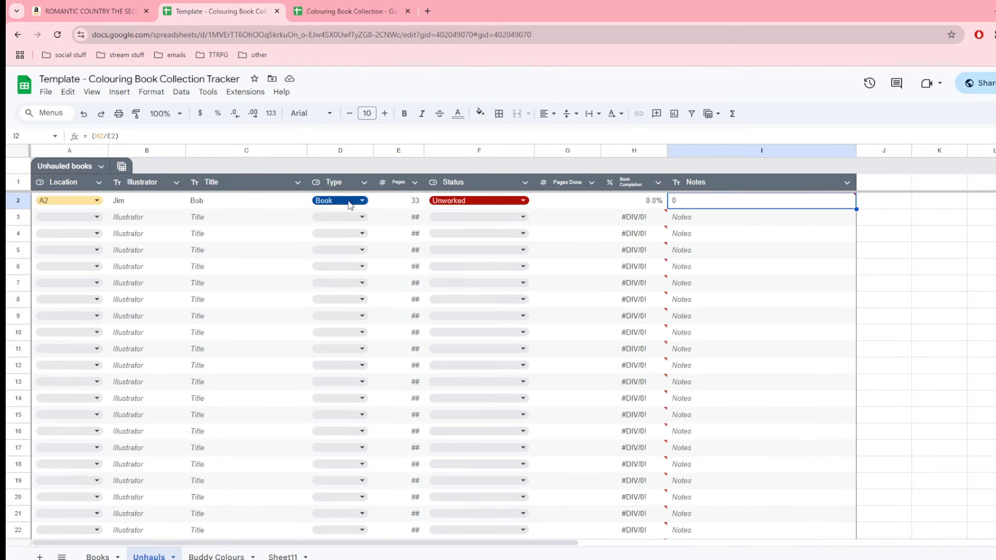
{"action": "left_click", "coordinate": [207, 217]}
{"action": "left_click", "coordinate": [152, 203]}
{"action": "mouse_move", "coordinate": [639, 258]}
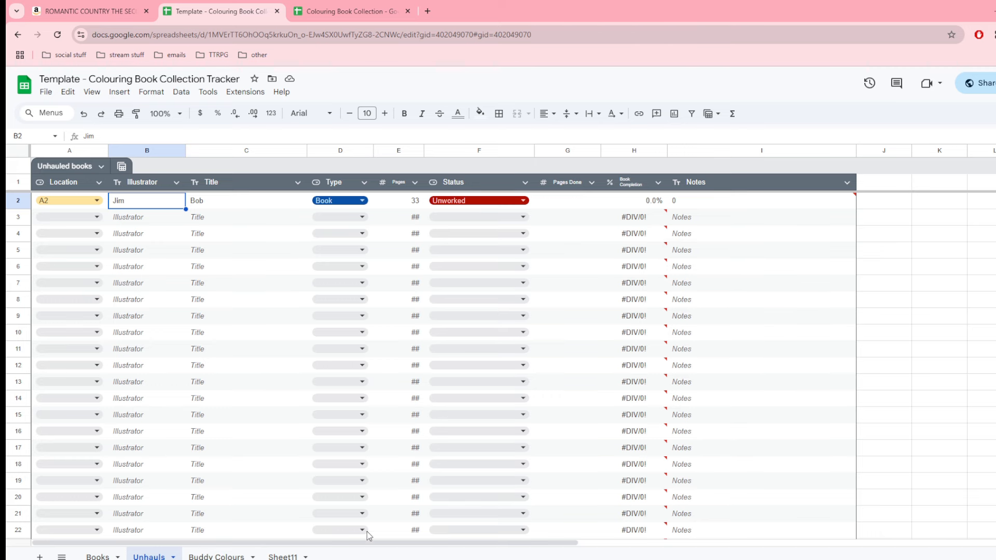
Step: Enter a heading in cell A1 of the new blank sheet, made of the sample book's name followed by PAGES
{"action": "left_click", "coordinate": [284, 554]}
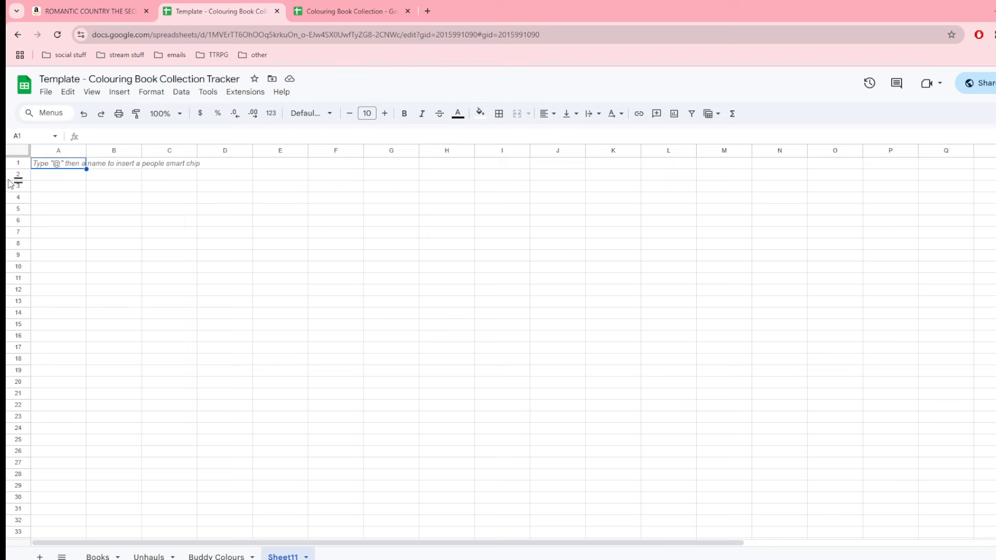
{"action": "type", "text": "JIM BOB "}
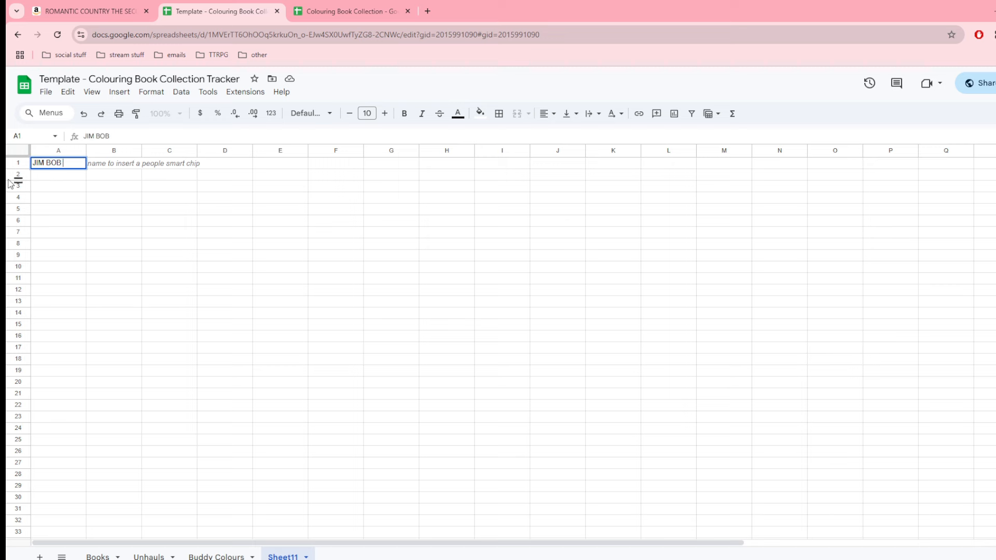
{"action": "type", "text": "PAGES"}
Step: Enter page numbers 1 to 5 from cell A3 down and extend the series to 19 in A21
{"action": "left_click", "coordinate": [52, 185]}
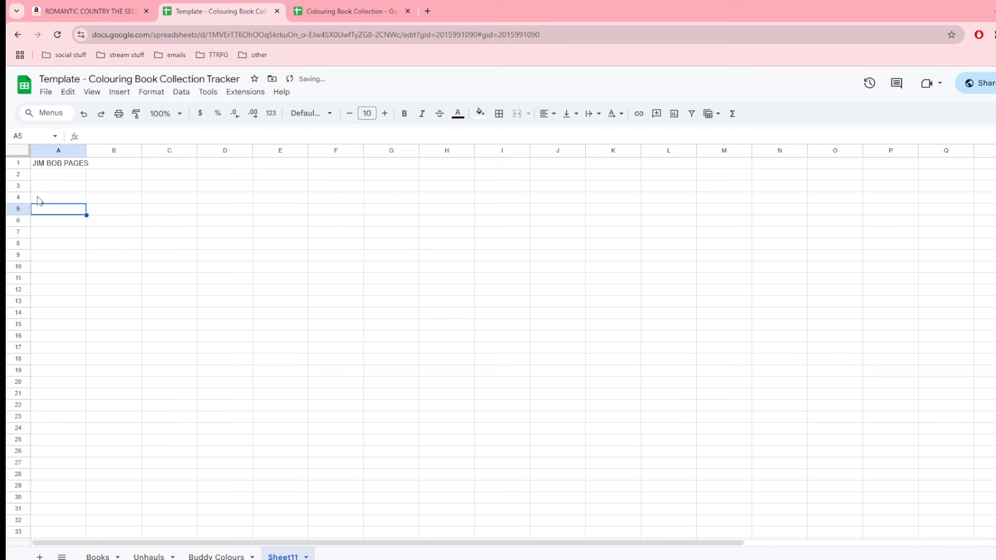
{"action": "type", "text": "1"}
{"action": "left_click", "coordinate": [51, 202]}
{"action": "type", "text": "2"}
{"action": "left_click", "coordinate": [57, 215]}
{"action": "type", "text": "3"}
{"action": "left_click", "coordinate": [71, 220]}
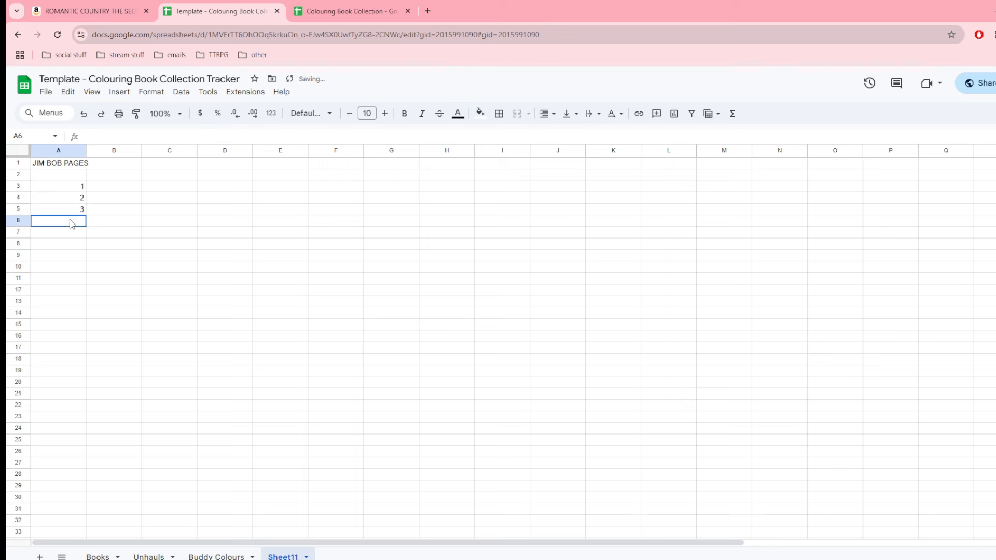
{"action": "type", "text": "4"}
{"action": "left_click", "coordinate": [70, 234]}
{"action": "type", "text": "5"}
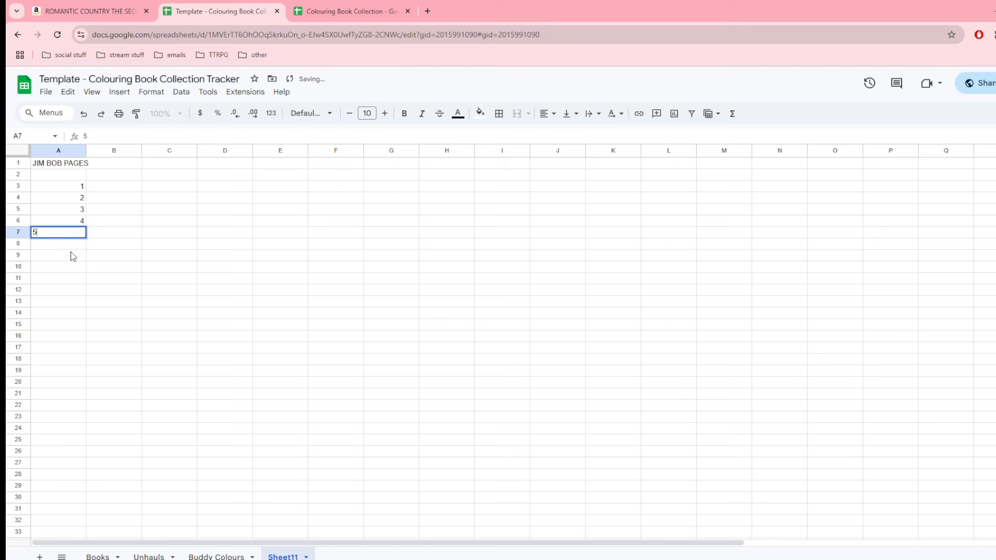
{"action": "key", "text": "Return"}
{"action": "left_click_drag", "start_coordinate": [79, 186], "coordinate": [83, 397]}
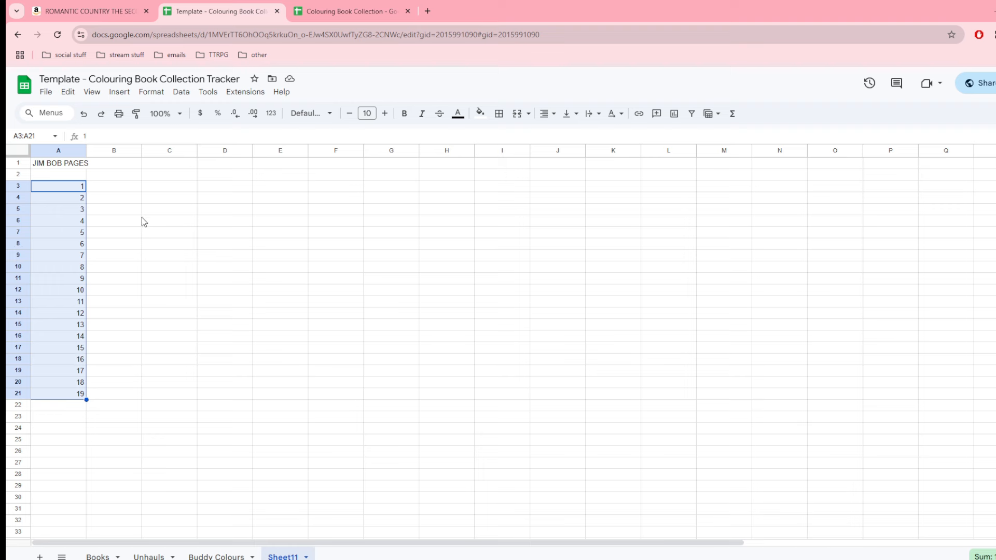
Step: Enter the sample page titles "tile a" in B3 and "this is ugh" in B4 beside pages 1 and 2
{"action": "left_click", "coordinate": [148, 197]}
{"action": "left_click", "coordinate": [115, 184]}
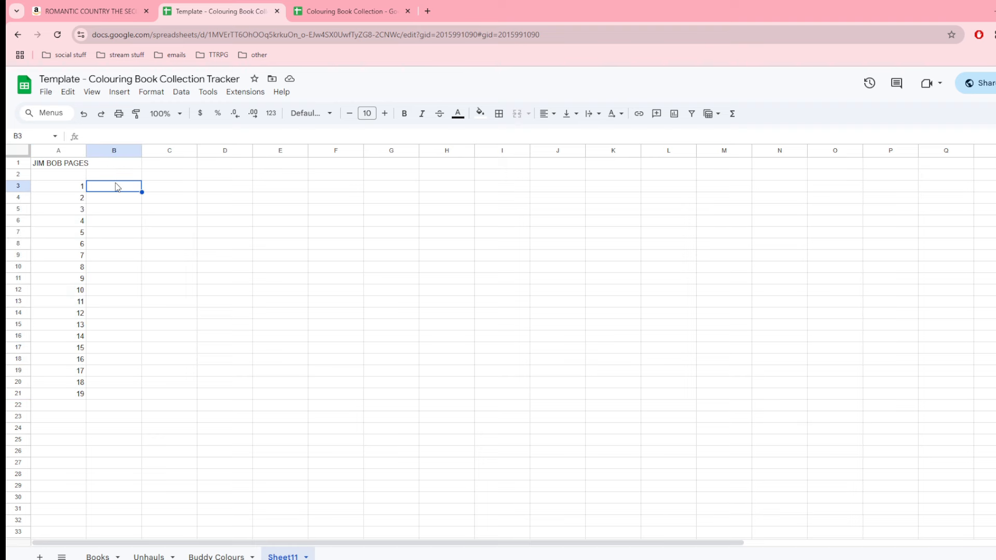
{"action": "type", "text": "tile a"}
{"action": "key", "text": "Return"}
{"action": "type", "text": "this ia"}
{"action": "key", "text": "BackSpace"}
{"action": "type", "text": "s ugh"}
{"action": "key", "text": "Return"}
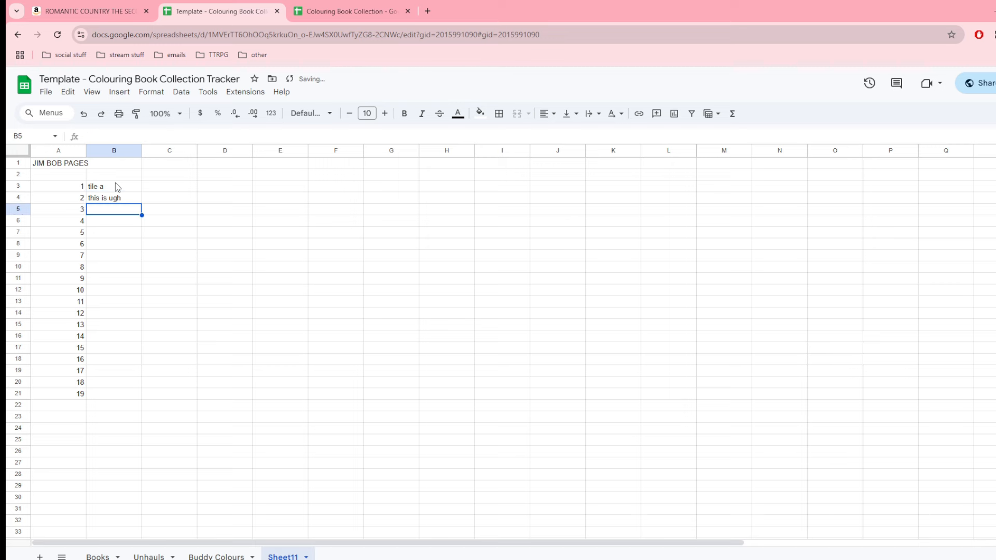